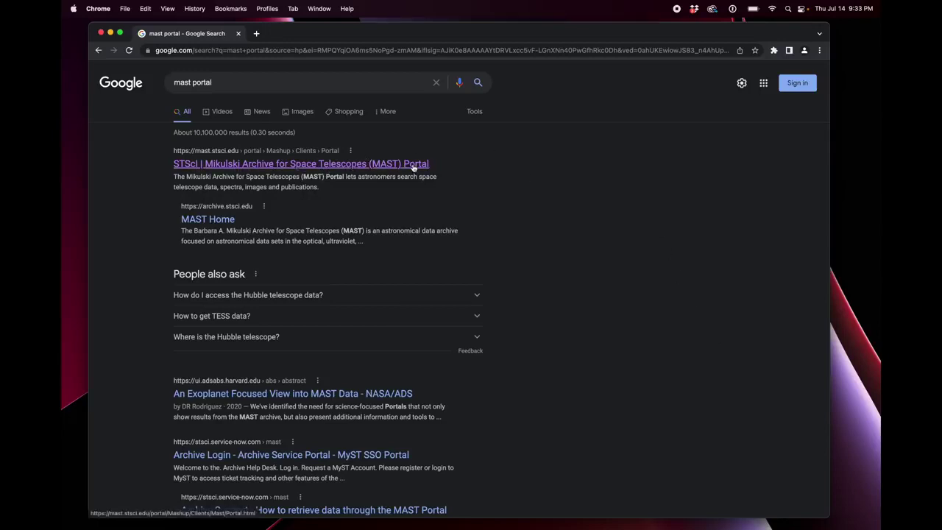
# Open the MAST Portal's Advanced Search and filter the Mission by JWST.
pyautogui.click(300, 166)
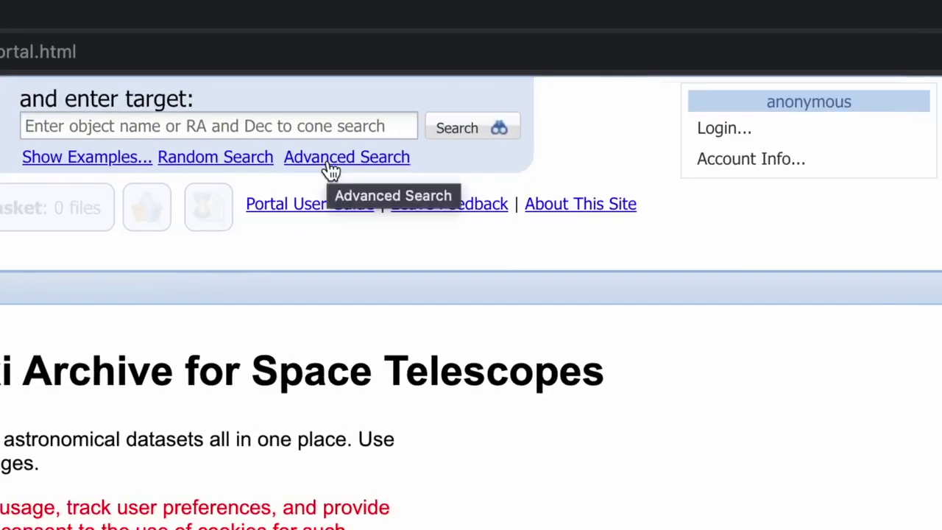
pyautogui.click(330, 168)
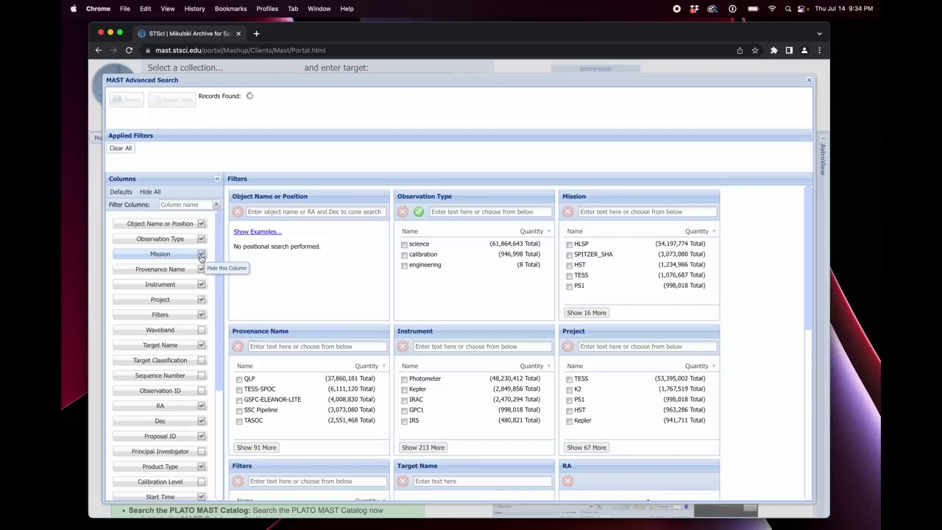
pyautogui.click(596, 213)
pyautogui.write('JWST')
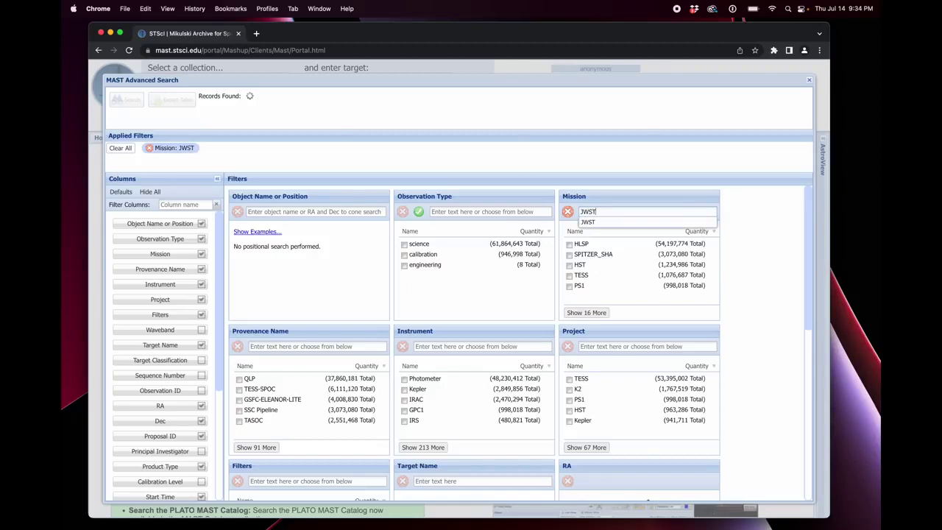
pyautogui.press('Return')
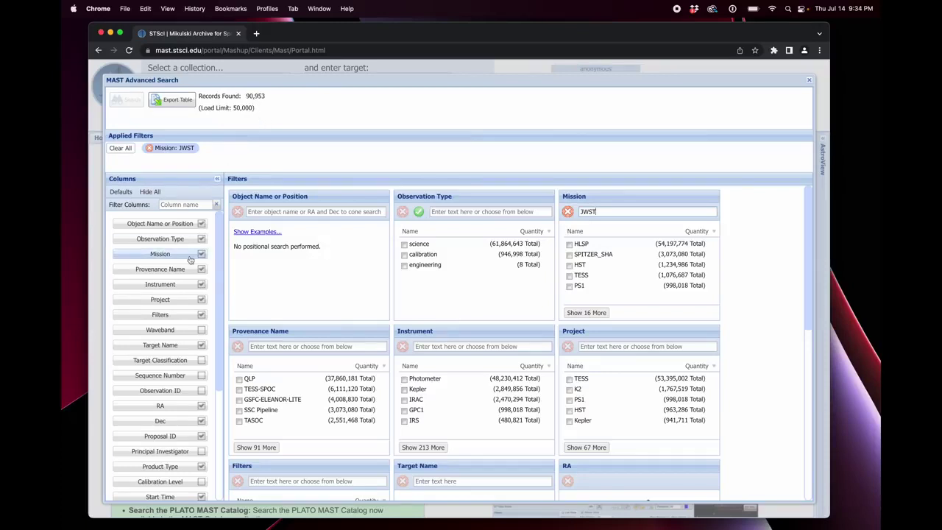
# Add the Release Date column to the advanced search filters.
pyautogui.scroll(-3, 189, 261)
pyautogui.scroll(-1, 189, 261)
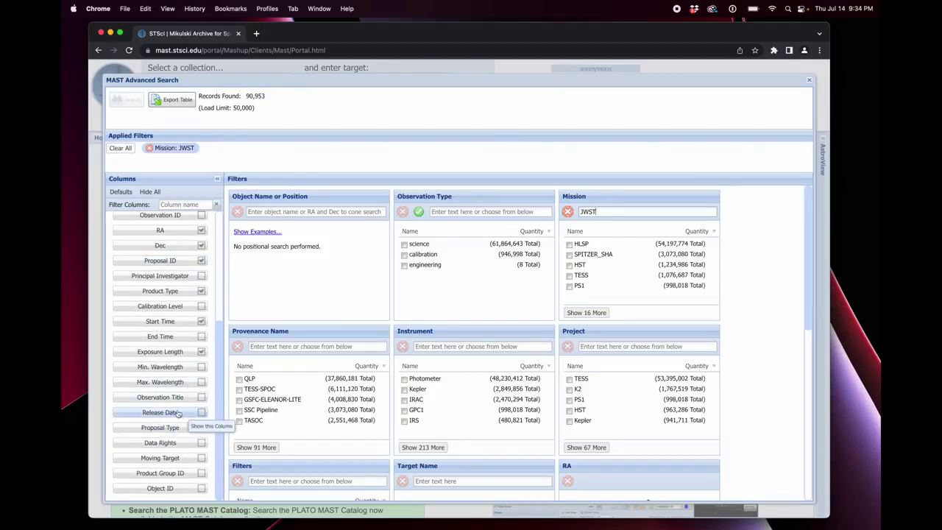
pyautogui.scroll(4, 182, 283)
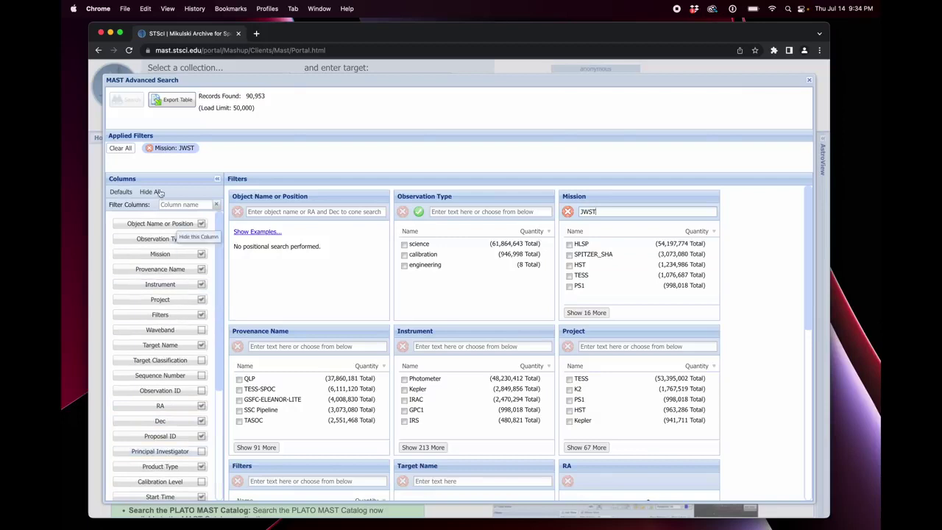
pyautogui.scroll(-5, 169, 305)
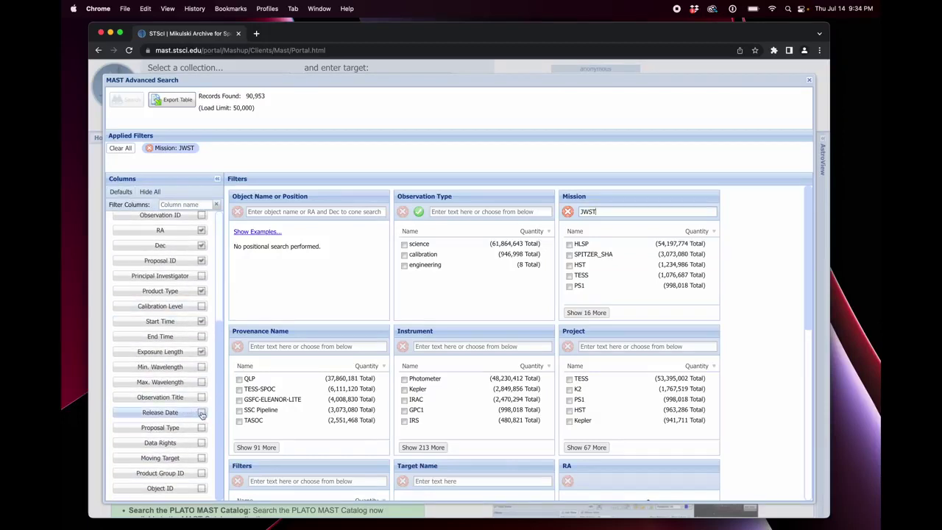
pyautogui.click(201, 413)
pyautogui.scroll(-10, 645, 286)
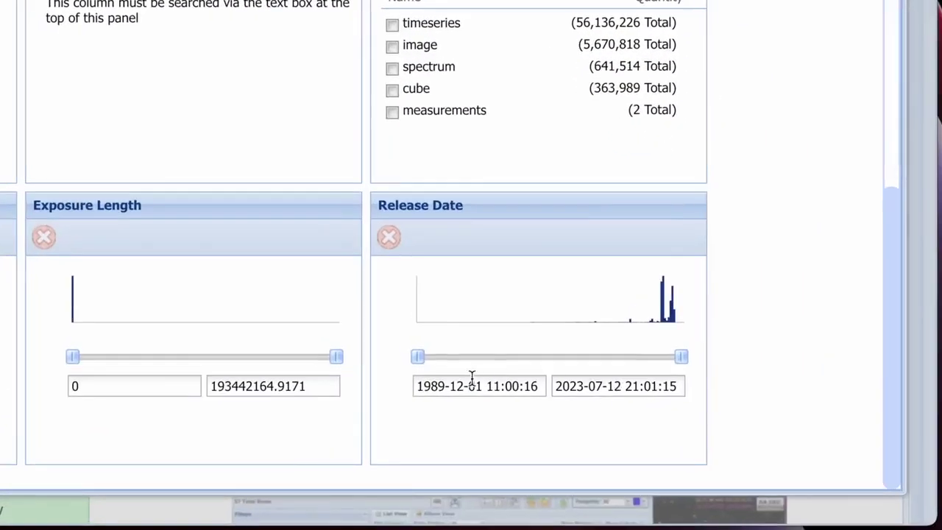
# Set the year and month of the Release Date range's start to 2022-07.
pyautogui.moveTo(444, 387); pyautogui.dragTo(380, 388)
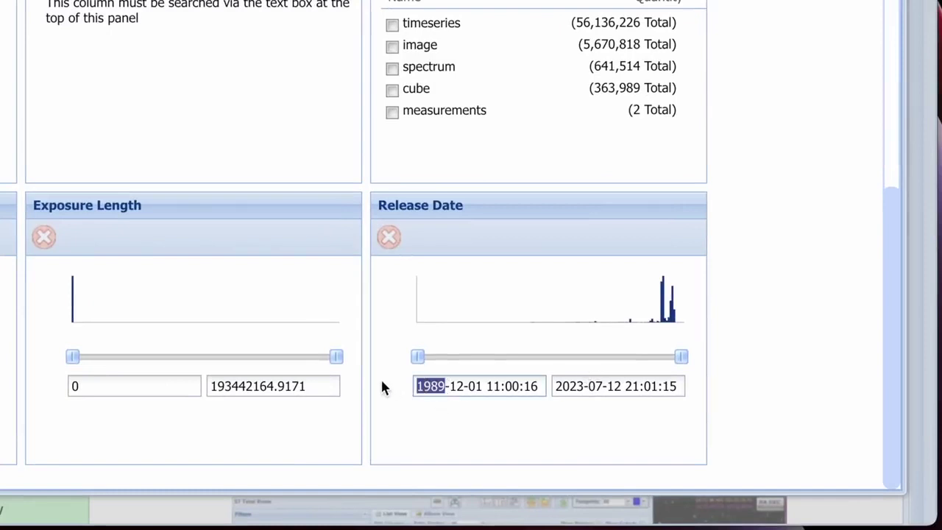
pyautogui.write('2022')
pyautogui.press('Right')
pyautogui.press('Right')
pyautogui.press('Right')
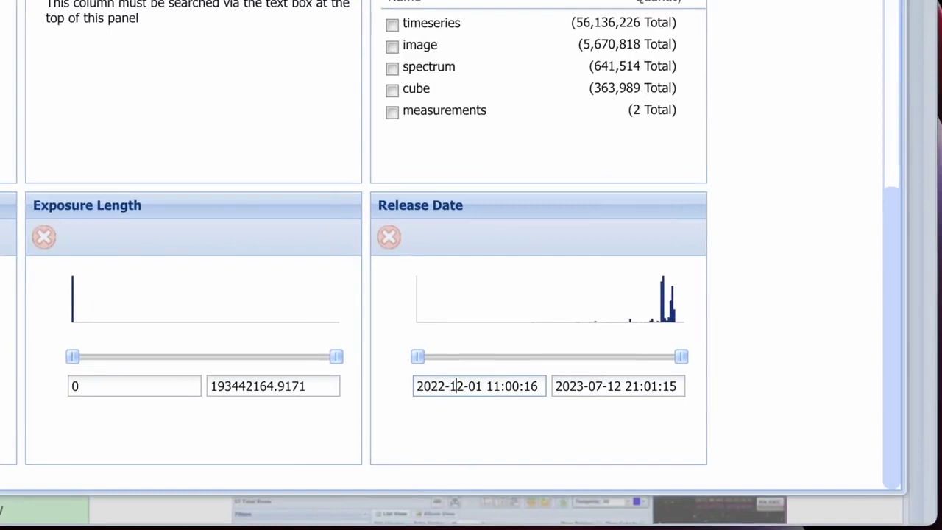
pyautogui.press('BackSpace')
pyautogui.press('BackSpace')
pyautogui.press('BackSpace')
pyautogui.write('-07')
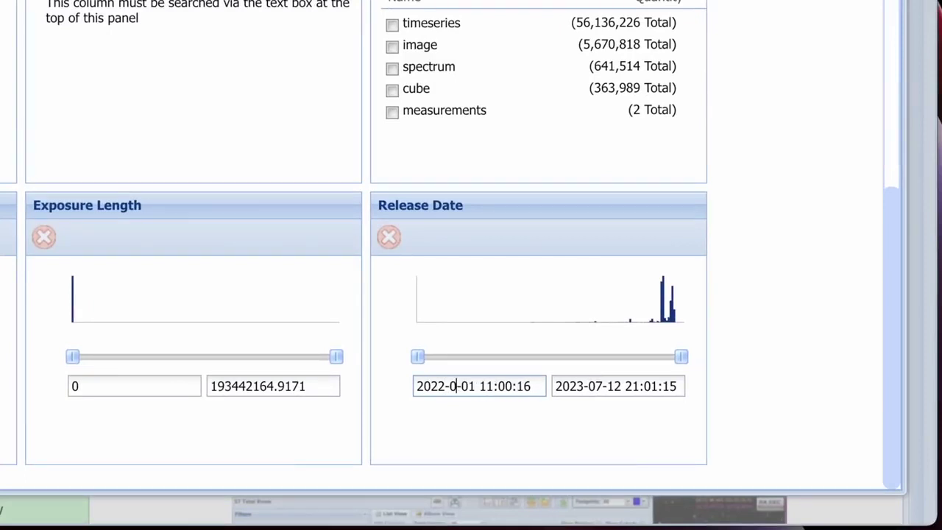
# Set the day of the Release Date range's start to 13 and its hour to 14.
pyautogui.press('Right')
pyautogui.press('Right')
pyautogui.press('Right')
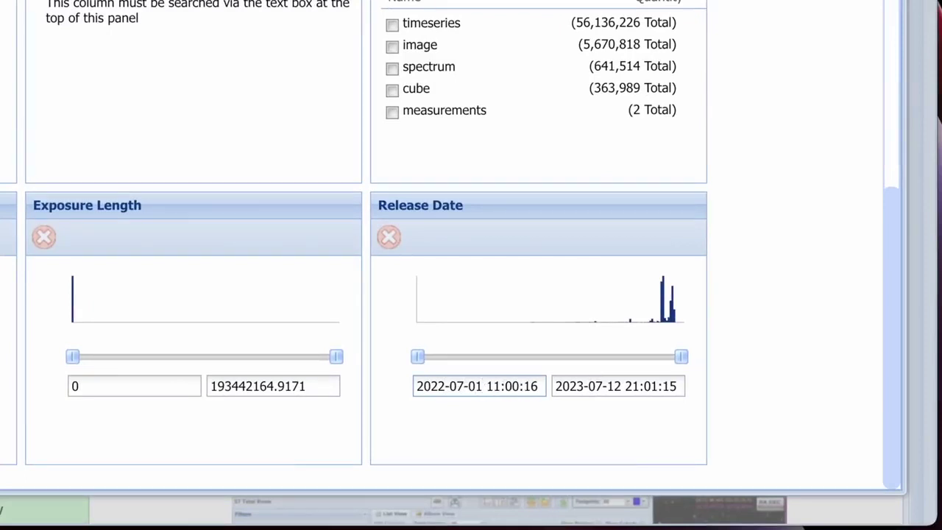
pyautogui.write('3')
pyautogui.press('BackSpace')
pyautogui.press('BackSpace')
pyautogui.press('BackSpace')
pyautogui.write('13')
pyautogui.press('Right')
pyautogui.press('Right')
pyautogui.press('Right')
pyautogui.press('BackSpace')
pyautogui.write('4')
# Set the date of the Release Date range's end to 2022-07-13.
pyautogui.click(581, 387)
pyautogui.press('BackSpace')
pyautogui.write('2')
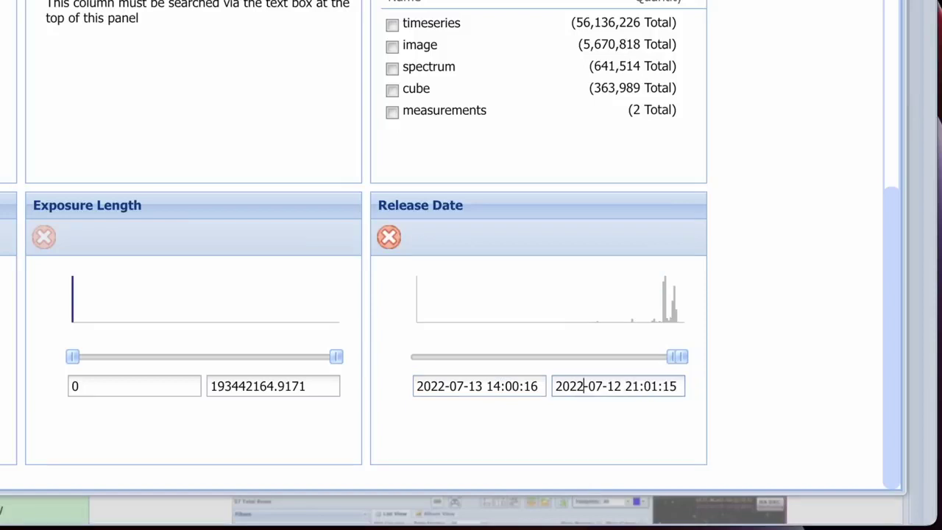
pyautogui.press('Right')
pyautogui.press('Right')
pyautogui.press('Right')
pyautogui.press('Right')
pyautogui.press('Right')
pyautogui.press('Right')
pyautogui.press('BackSpace')
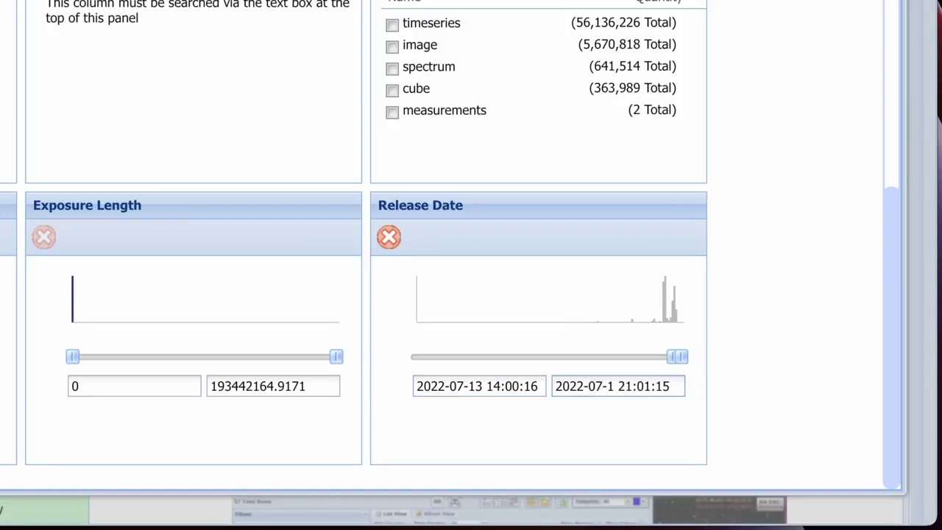
pyautogui.write('3')
# Set the hour of the Release Date range's end to 16 and run the advanced search.
pyautogui.press('Right')
pyautogui.press('Right')
pyautogui.press('Right')
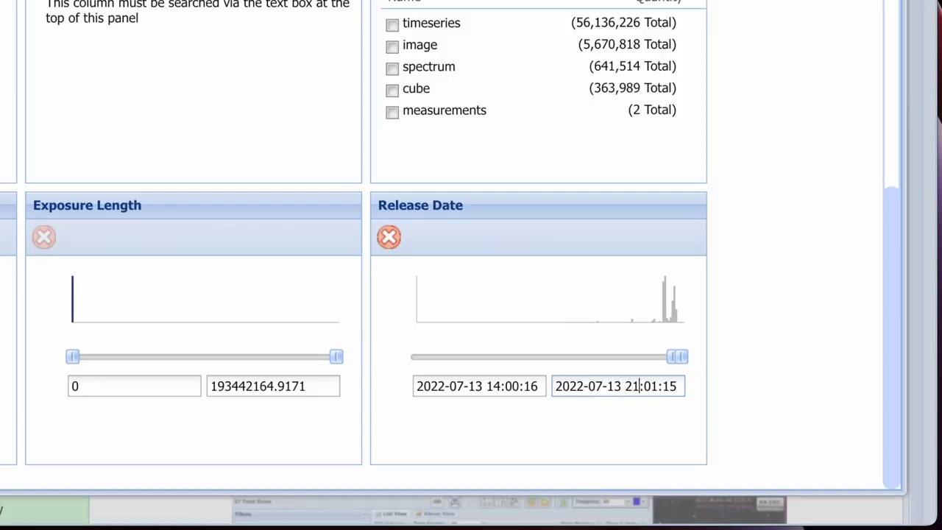
pyautogui.press('BackSpace')
pyautogui.press('BackSpace')
pyautogui.write('16')
pyautogui.click(520, 386)
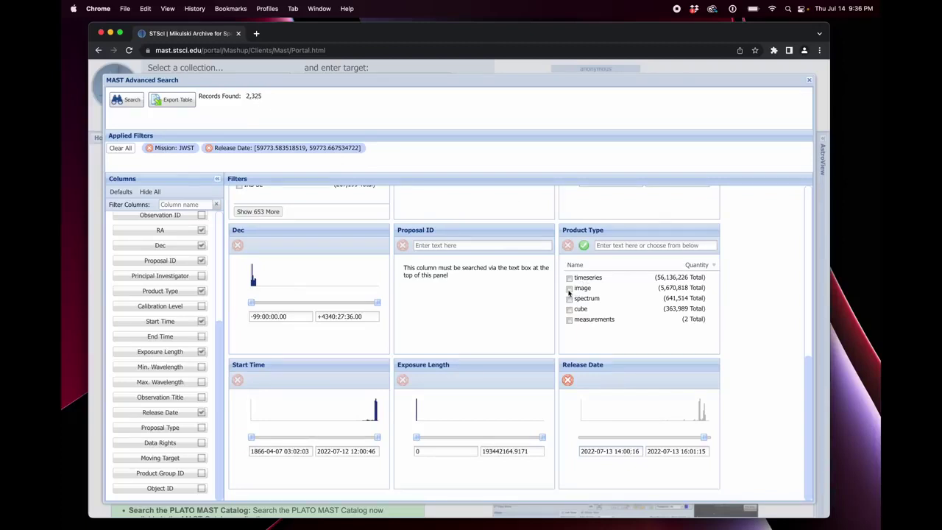
pyautogui.click(128, 100)
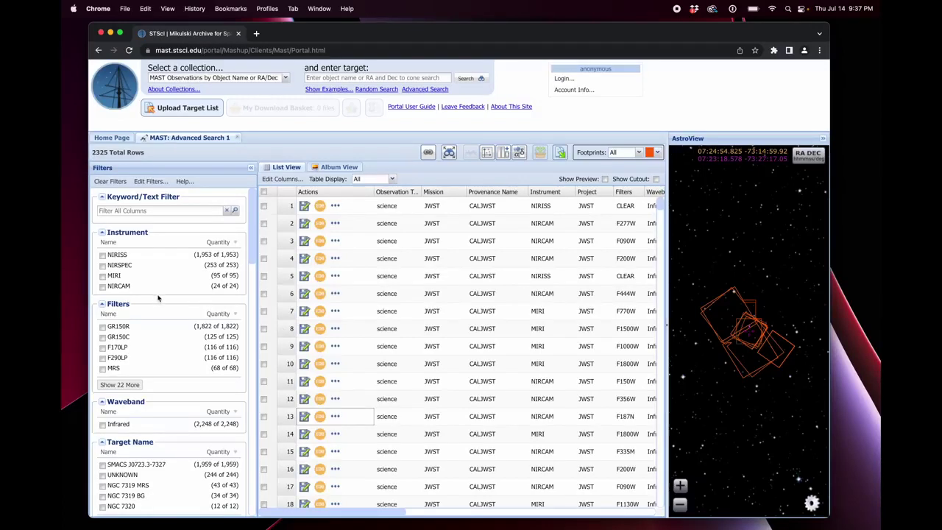
# Filter the search results to the NIRCAM instrument only.
pyautogui.scroll(-3, 184, 360)
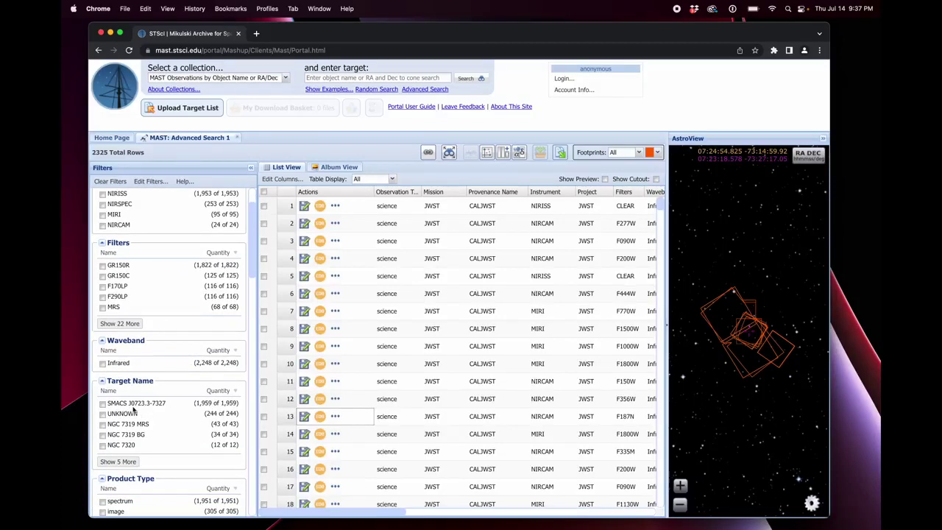
pyautogui.scroll(3, 190, 418)
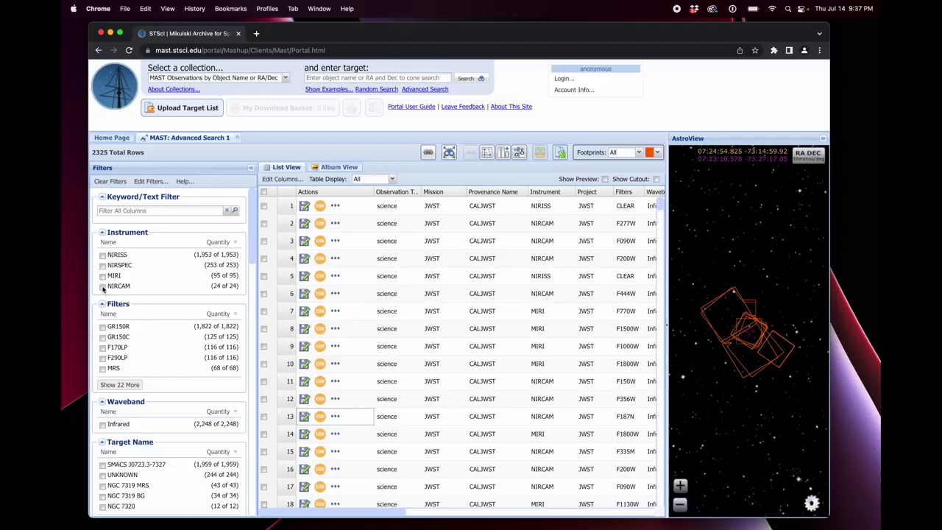
pyautogui.click(103, 286)
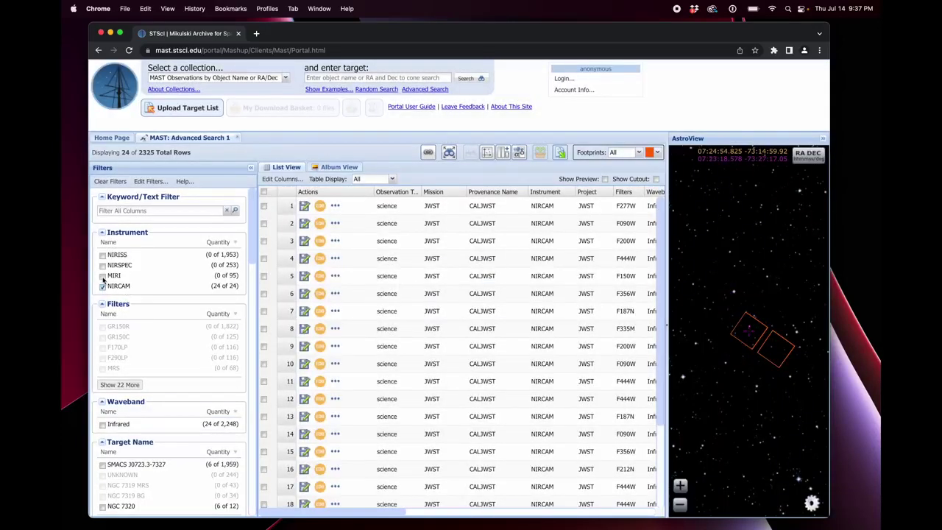
pyautogui.click(103, 277)
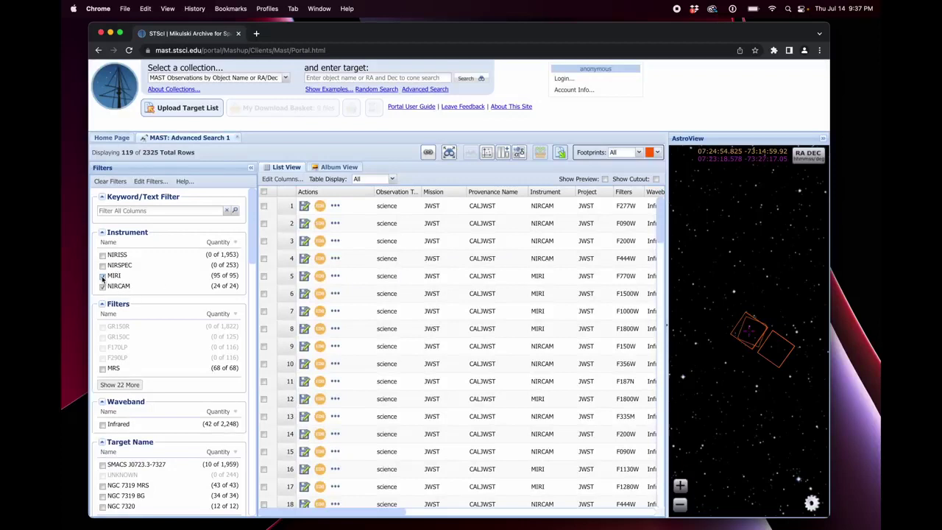
pyautogui.click(103, 277)
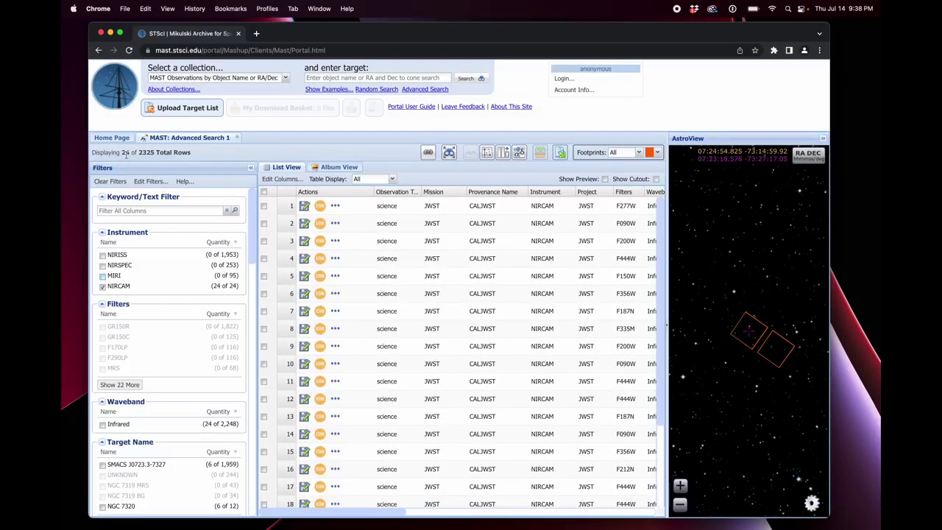
# Hide the Observation Type, Mission, Provenance Name, Instrument, Project and Waveband columns in the results table.
pyautogui.scroll(-3, 347, 269)
pyautogui.scroll(3, 347, 271)
pyautogui.hscroll(10, 359, 273)
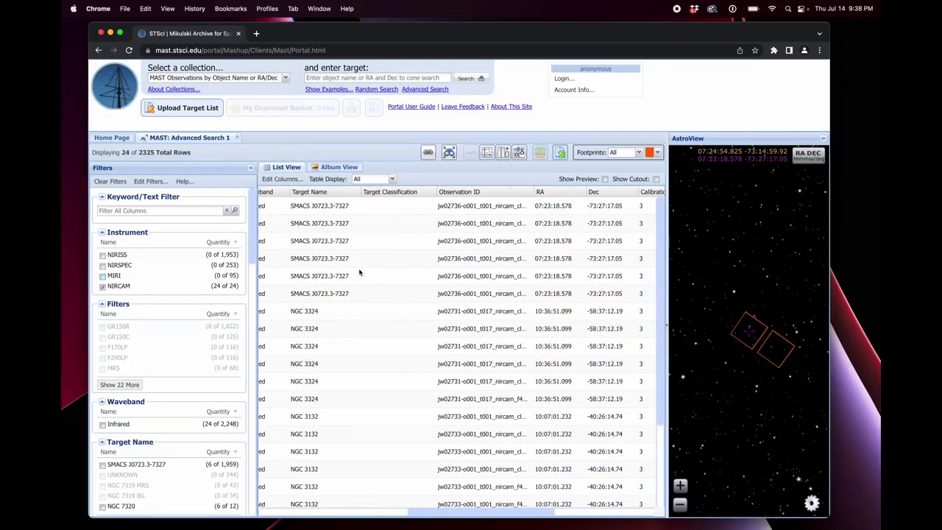
pyautogui.hscroll(-10, 359, 273)
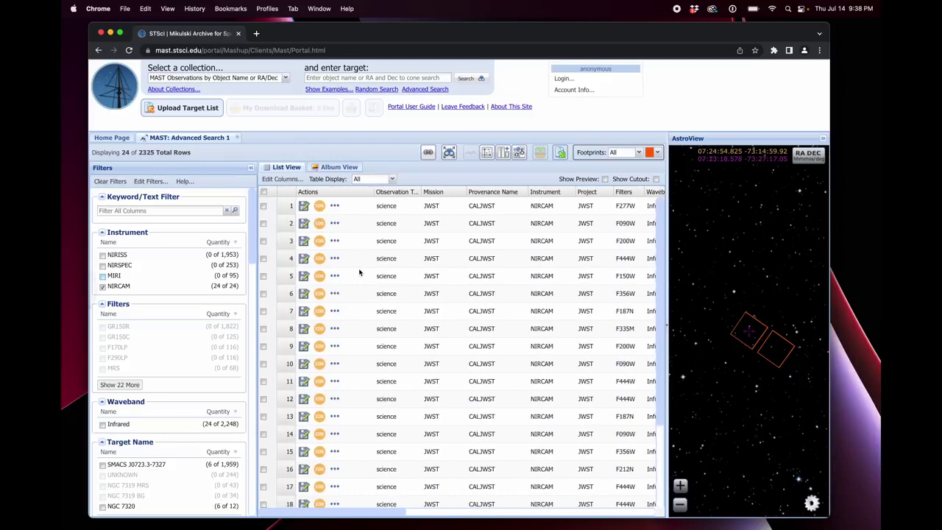
pyautogui.hscroll(6, 359, 273)
pyautogui.hscroll(-10, 359, 273)
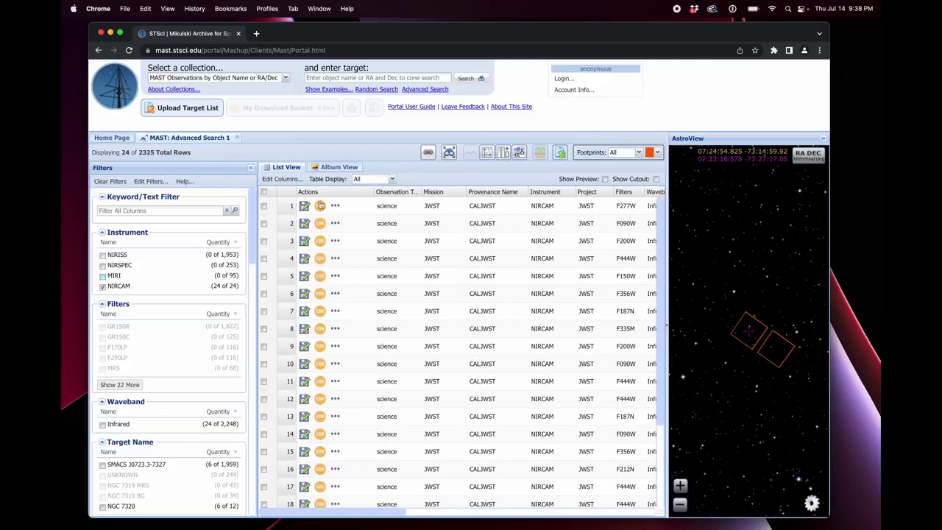
pyautogui.click(281, 178)
pyautogui.click(318, 174)
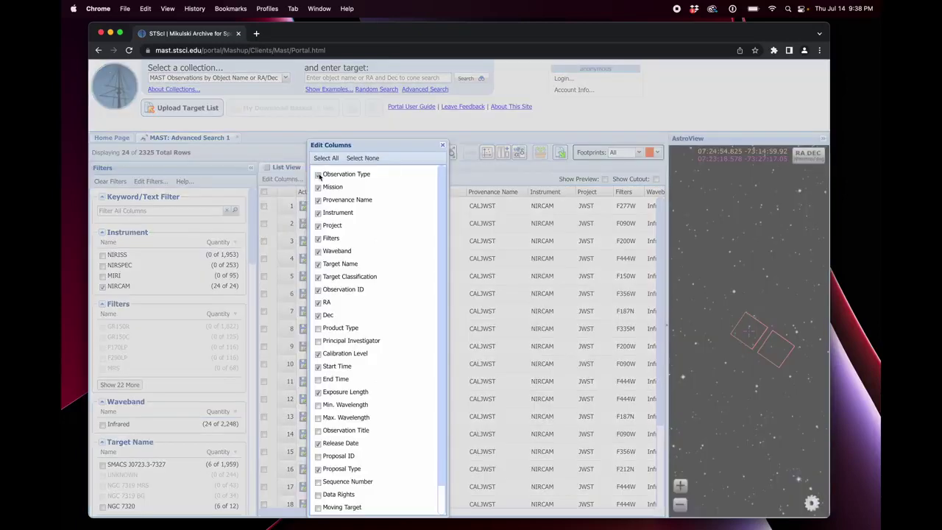
pyautogui.click(318, 188)
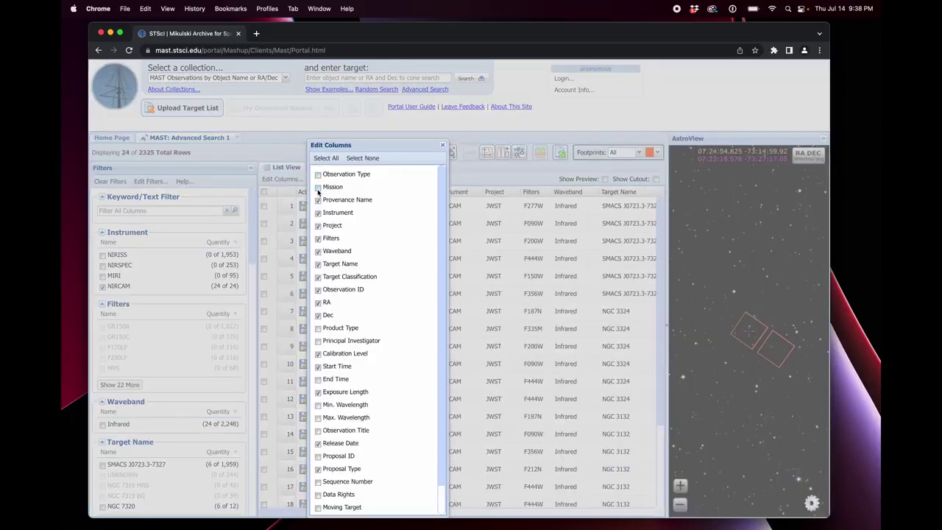
pyautogui.click(319, 200)
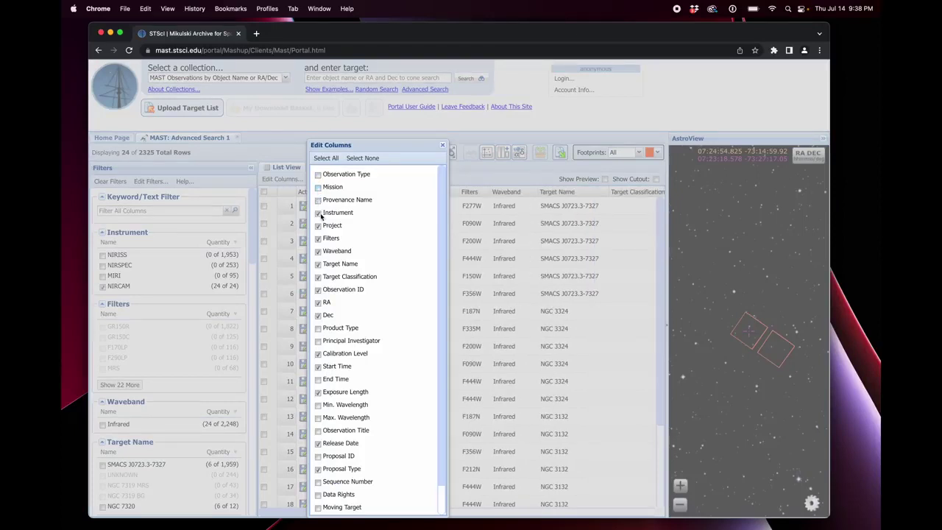
pyautogui.click(319, 213)
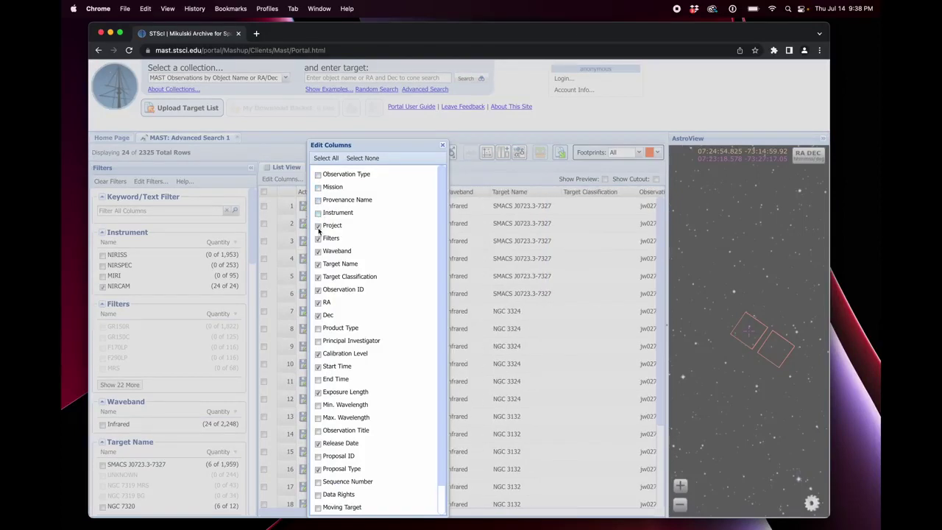
pyautogui.click(318, 225)
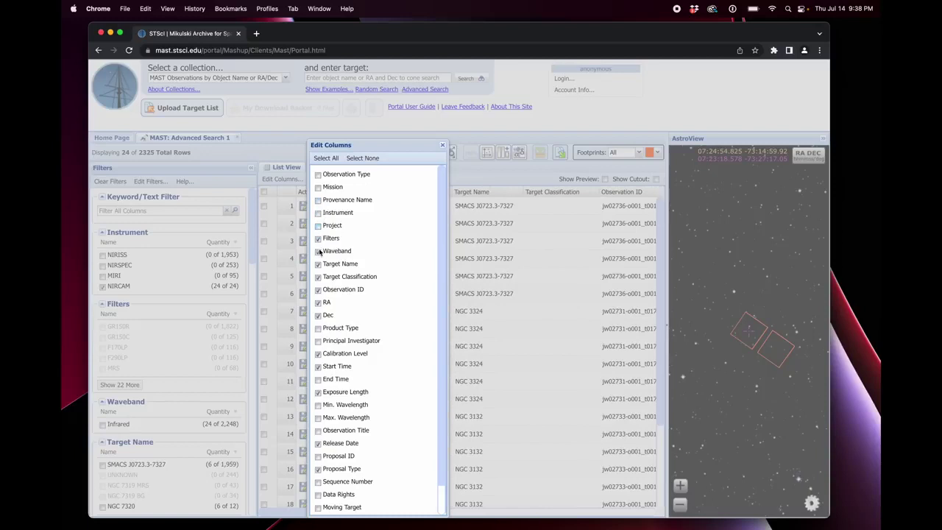
pyautogui.click(318, 251)
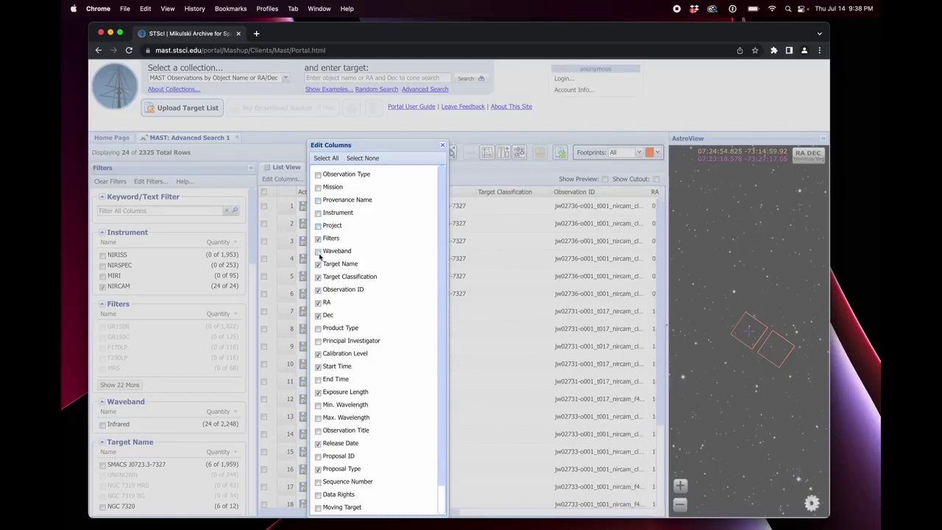
pyautogui.moveTo(388, 145)
pyautogui.mouseDown()
pyautogui.moveTo(393, 100)
pyautogui.moveTo(398, 143)
pyautogui.mouseUp()
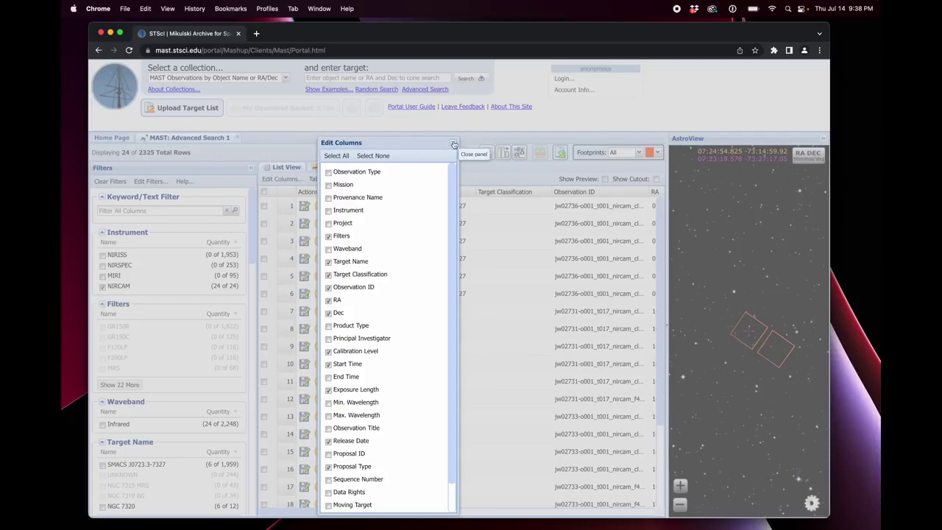
pyautogui.click(454, 145)
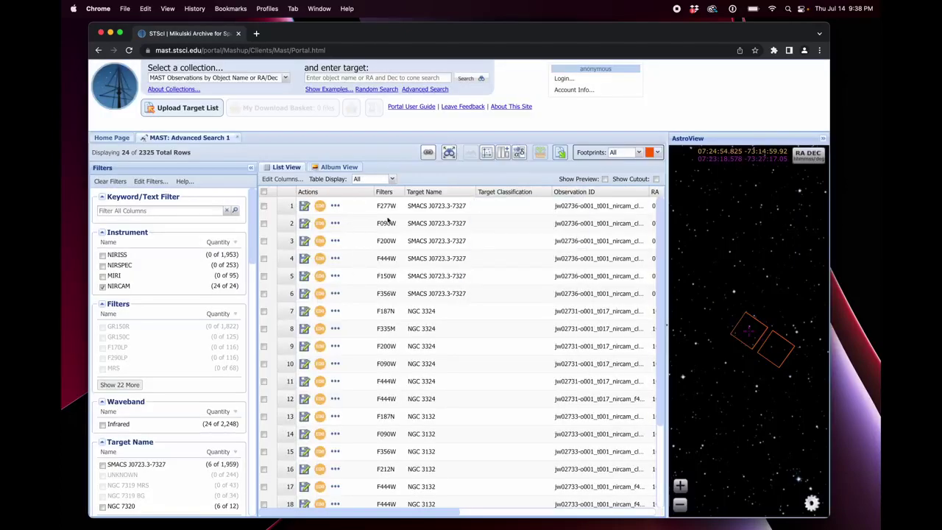
# Look through the filters, target names and remaining columns of the listed NIRCAM observations.
pyautogui.scroll(-3, 409, 254)
pyautogui.scroll(3, 409, 258)
pyautogui.hscroll(10, 409, 257)
pyautogui.hscroll(-10, 401, 257)
pyautogui.scroll(-3, 394, 375)
pyautogui.scroll(3, 395, 373)
pyautogui.scroll(-3, 431, 236)
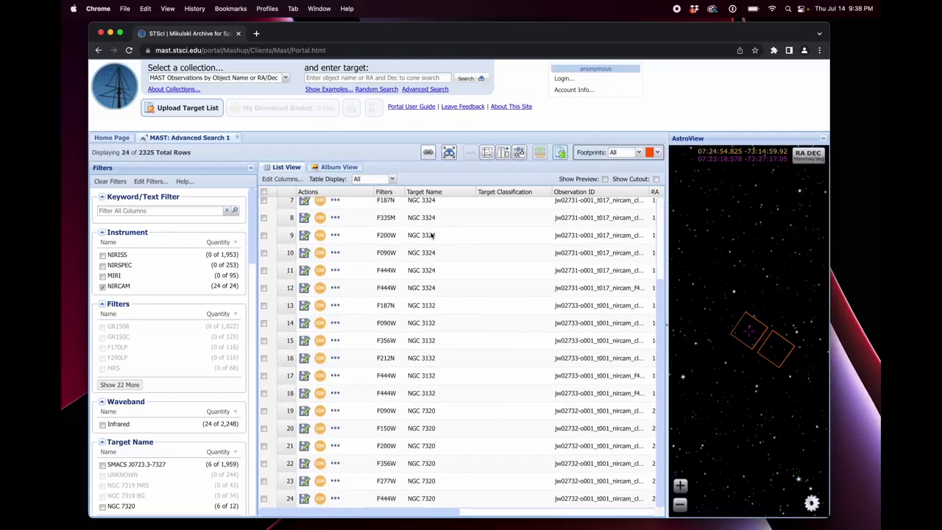
pyautogui.scroll(3, 439, 404)
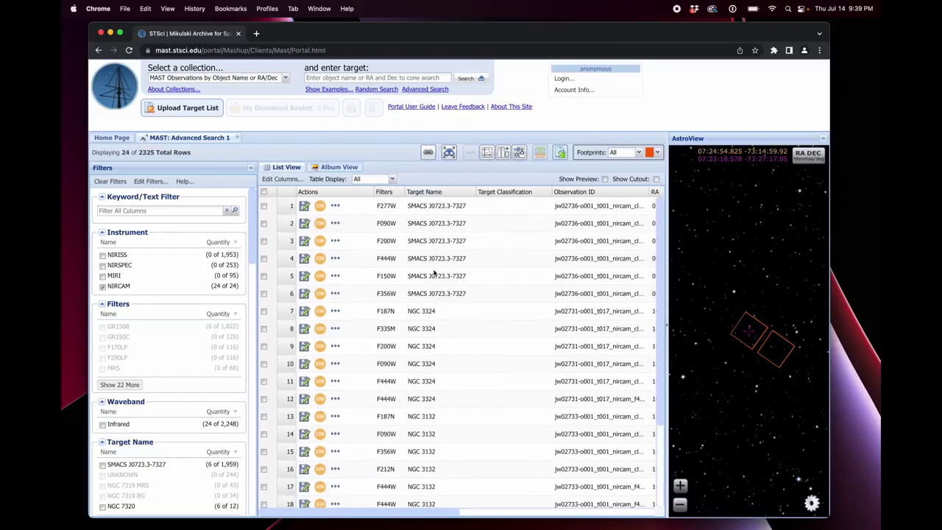
# Review which filters are available for each NIRCAM target, from SMACS J0723.3-7327 down to NGC 7320.
pyautogui.scroll(-1, 437, 302)
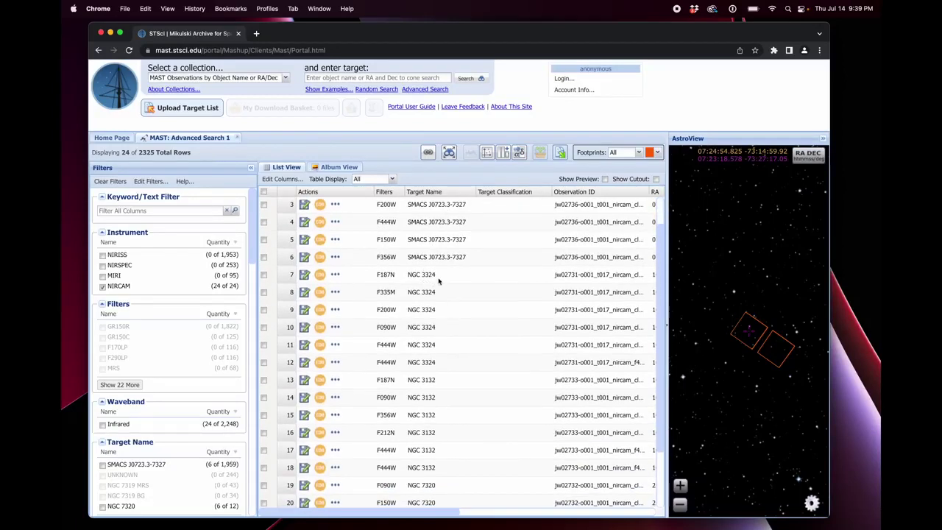
pyautogui.scroll(-1, 439, 281)
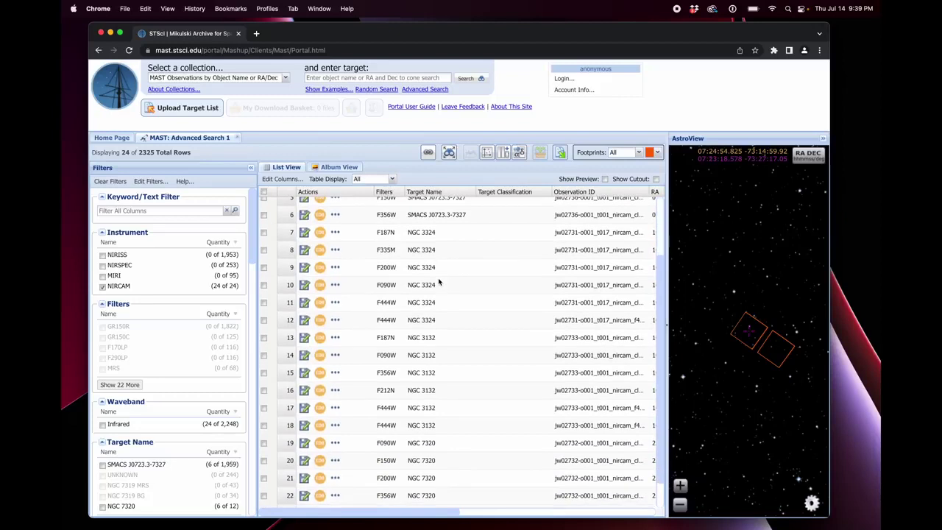
pyautogui.scroll(-1, 439, 281)
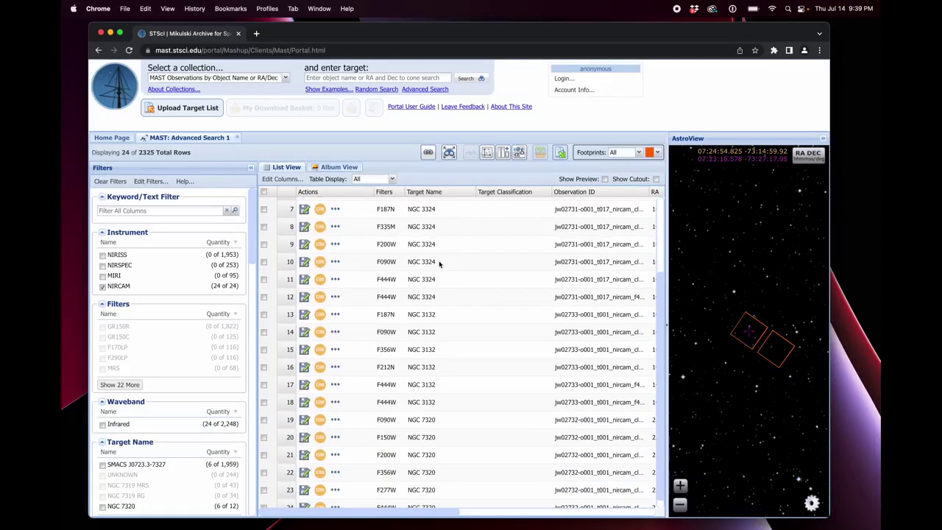
pyautogui.scroll(2, 441, 265)
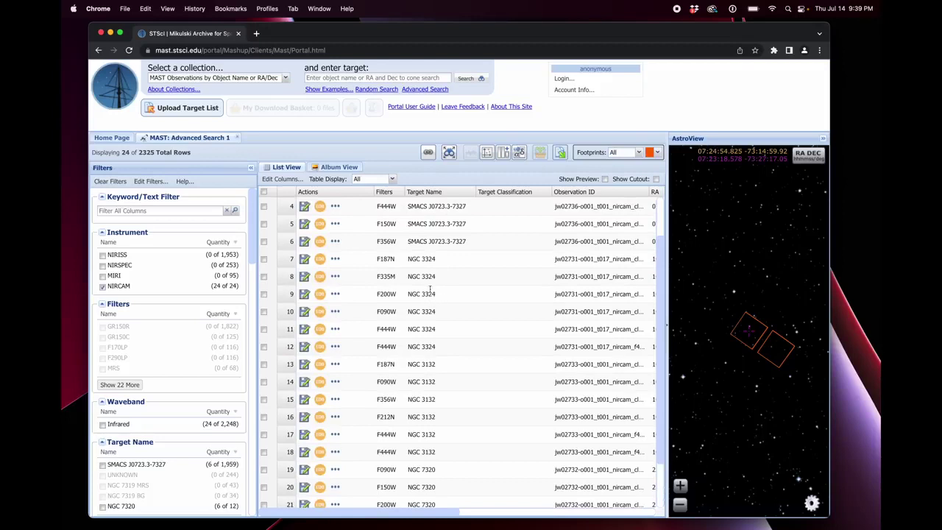
pyautogui.scroll(-2, 449, 330)
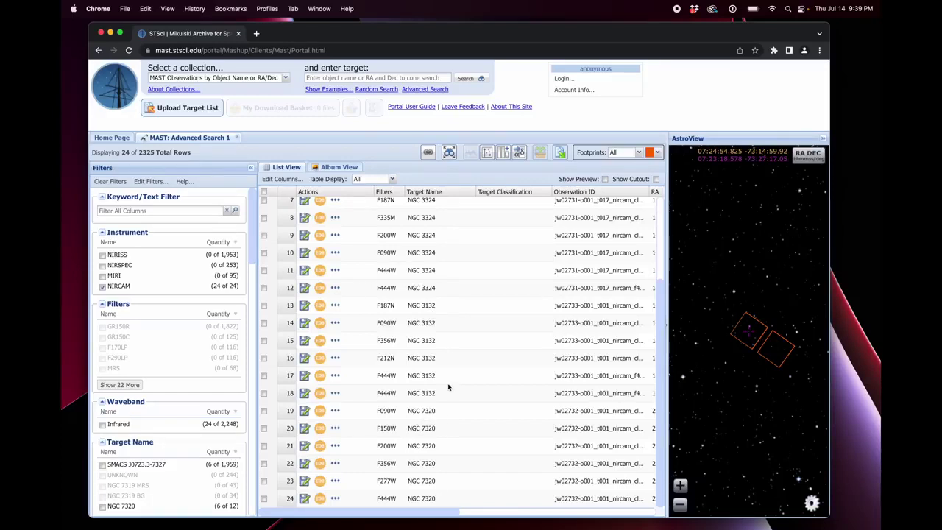
pyautogui.scroll(3, 447, 386)
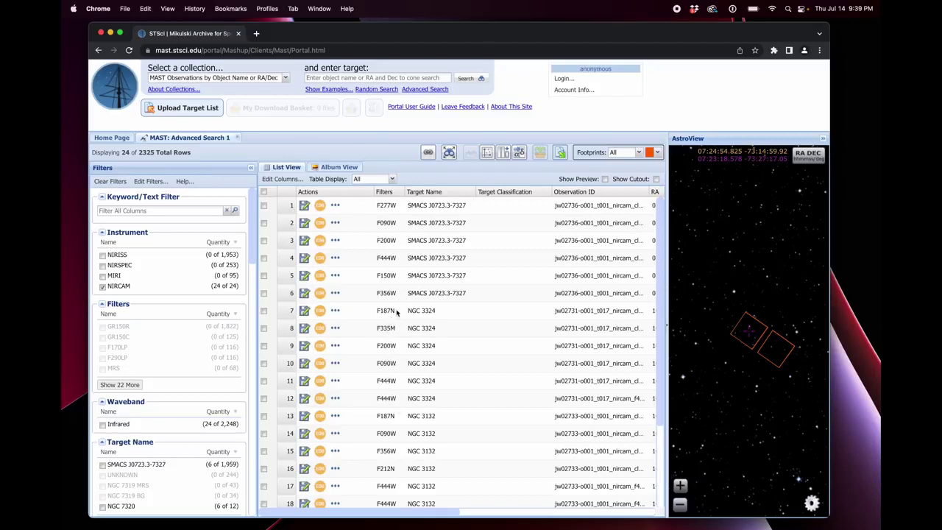
# Check the additional actions offered for the NGC 3324 observation in the F187N filter without choosing any.
pyautogui.click(335, 311)
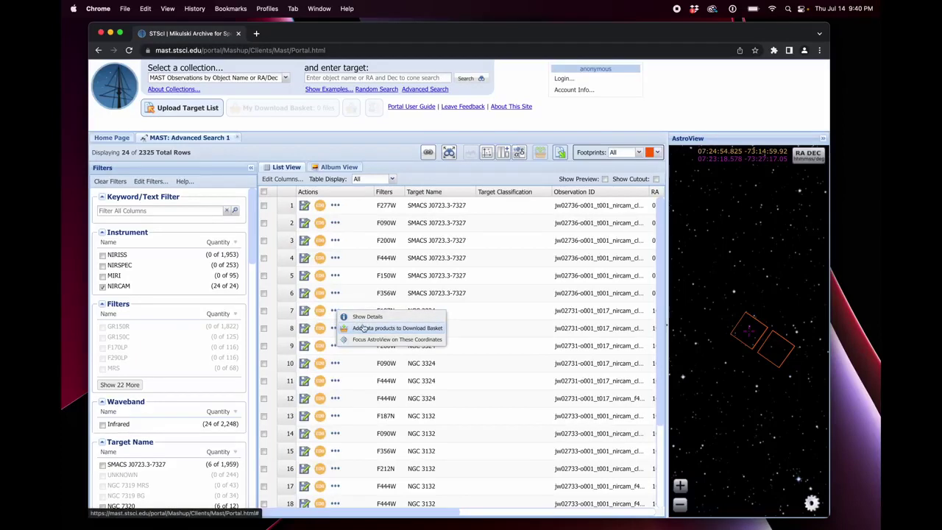
pyautogui.click(467, 318)
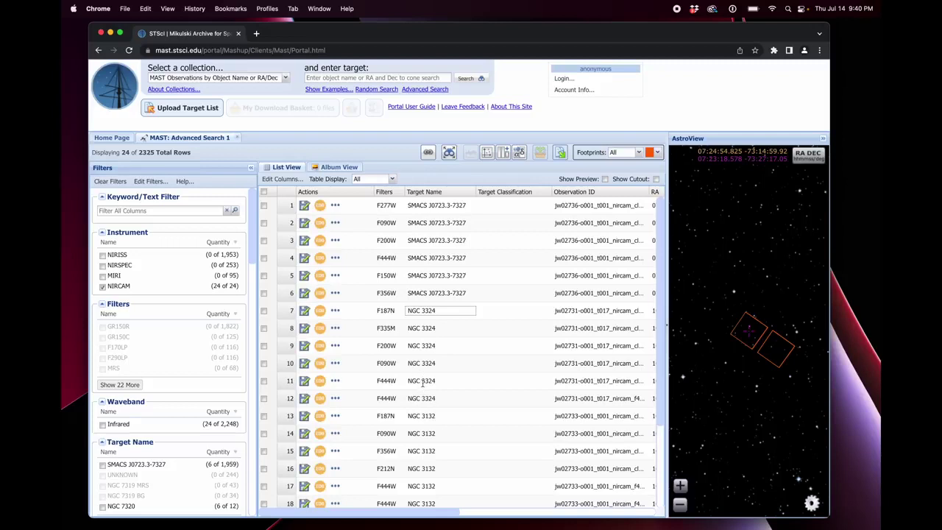
pyautogui.click(334, 310)
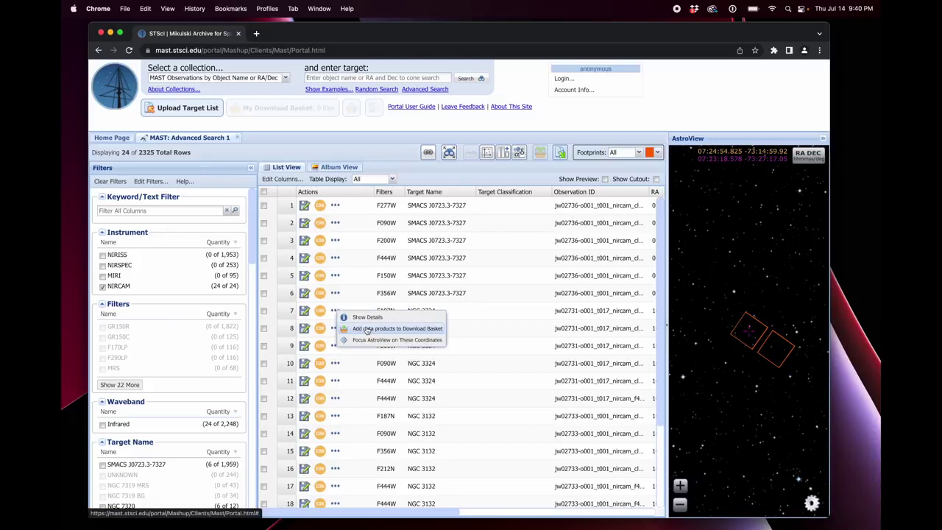
pyautogui.click(464, 314)
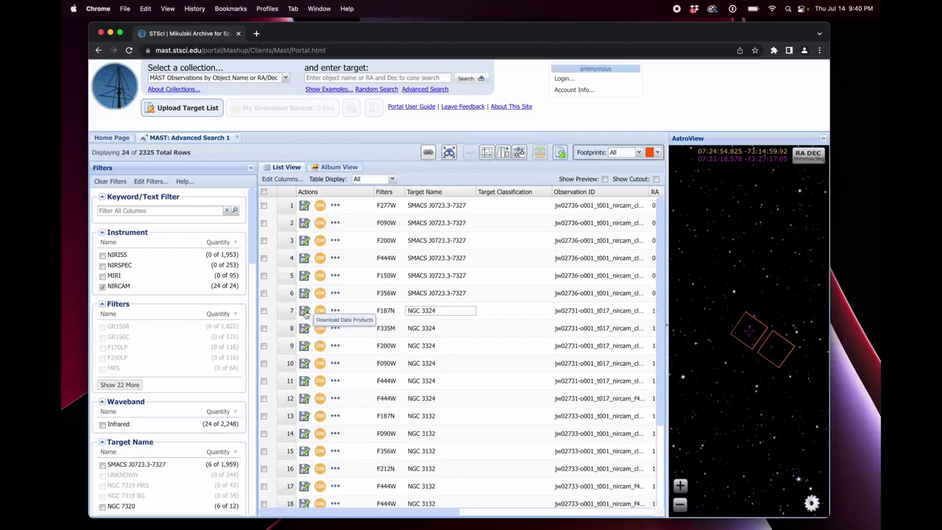
# Download the data products of the NGC 3324 F335M observation and switch to the desktop.
pyautogui.click(305, 329)
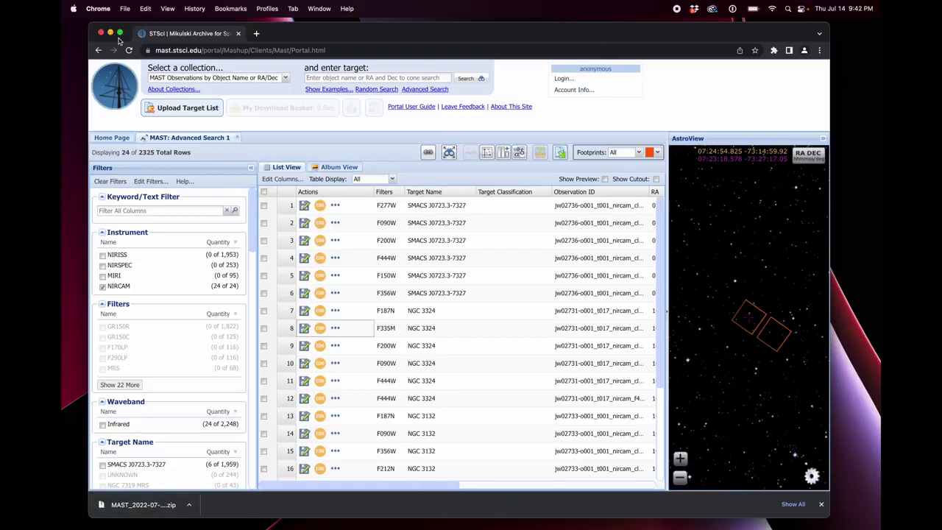
pyautogui.press('super+h')
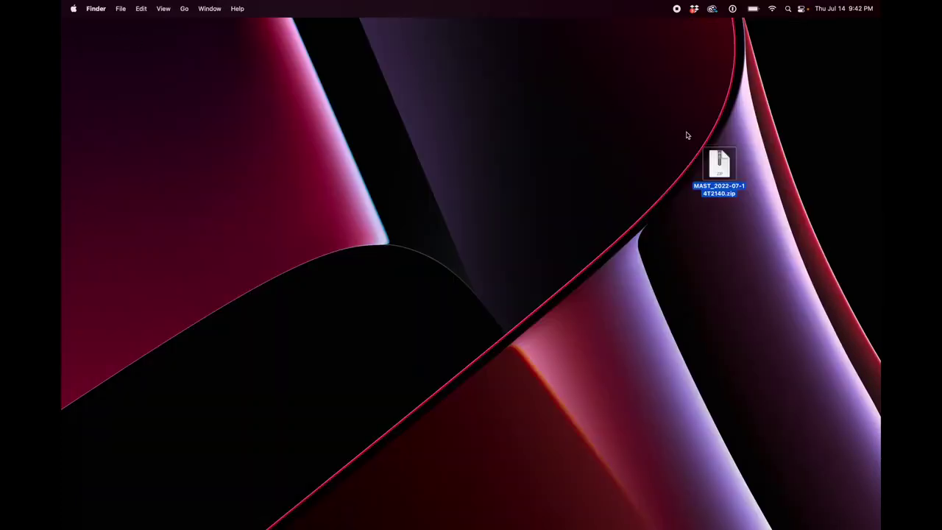
# Extract MAST_2022-07-14T2140.zip on the desktop and open the extracted folder after moving it clear of the archive.
pyautogui.doubleClick(720, 172)
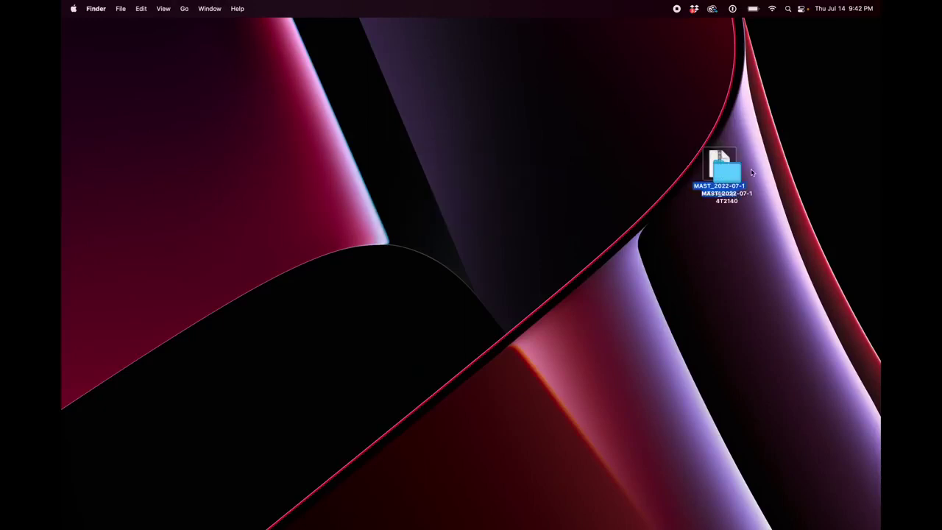
pyautogui.moveTo(728, 174); pyautogui.dragTo(629, 159)
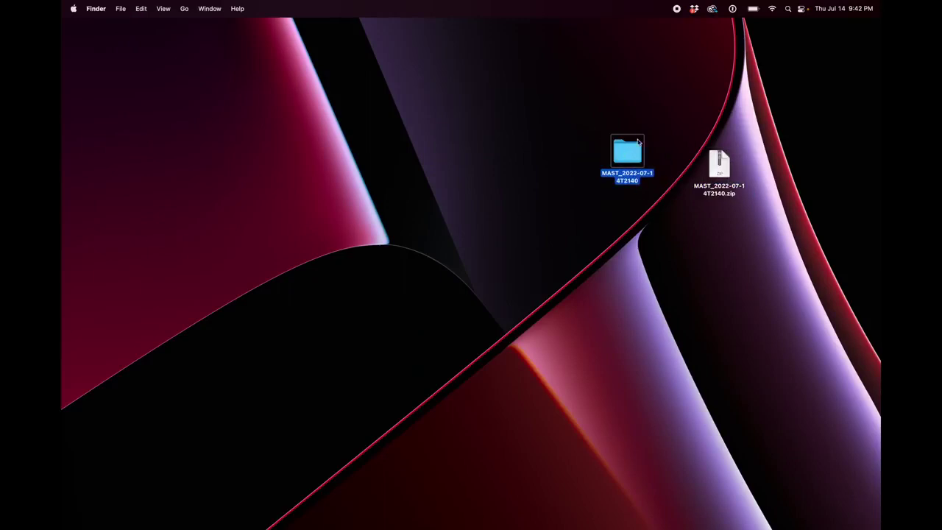
pyautogui.doubleClick(630, 152)
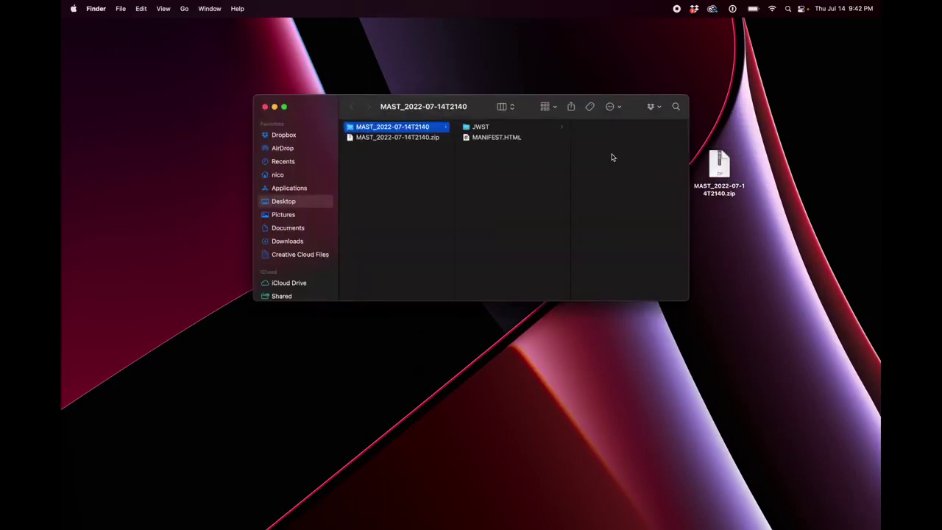
# Inspect the manifest file, the JWST folder and the pool CSV file inside its mirimage subfolder.
pyautogui.click(491, 138)
pyautogui.click(485, 128)
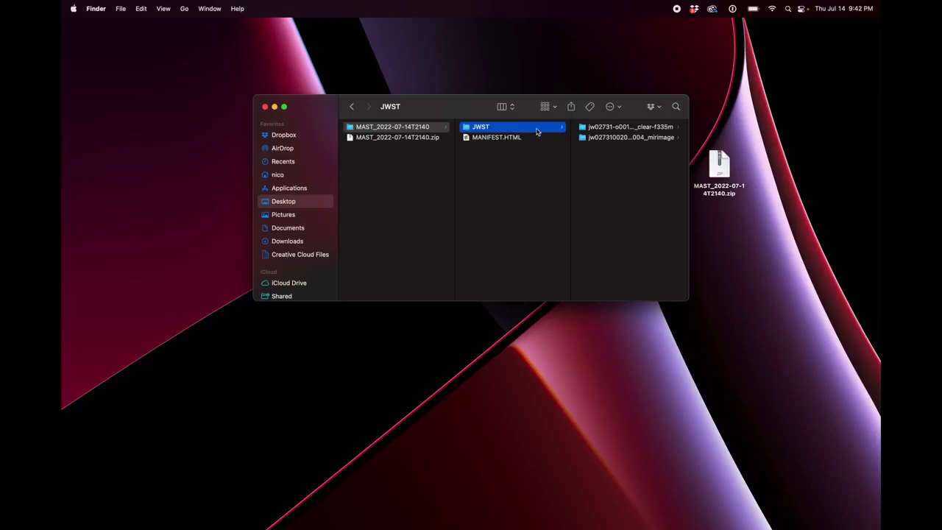
pyautogui.click(626, 139)
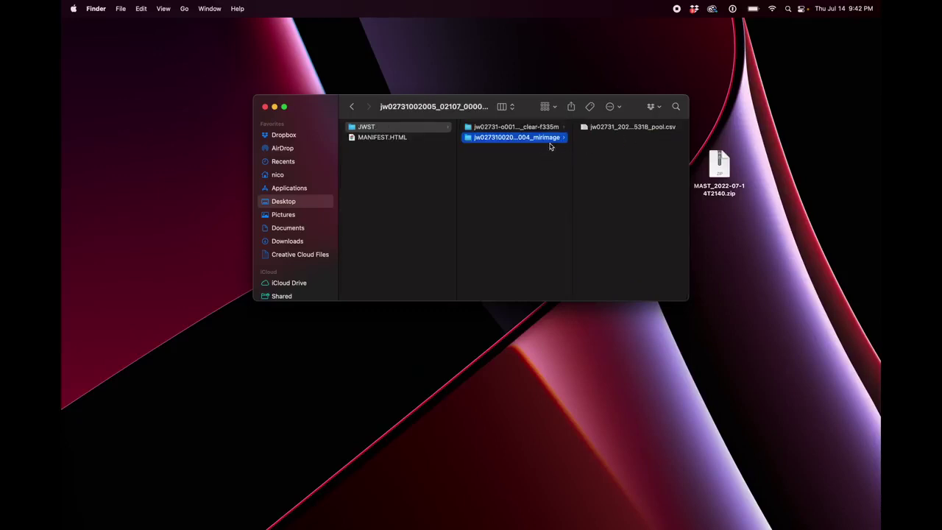
pyautogui.click(630, 130)
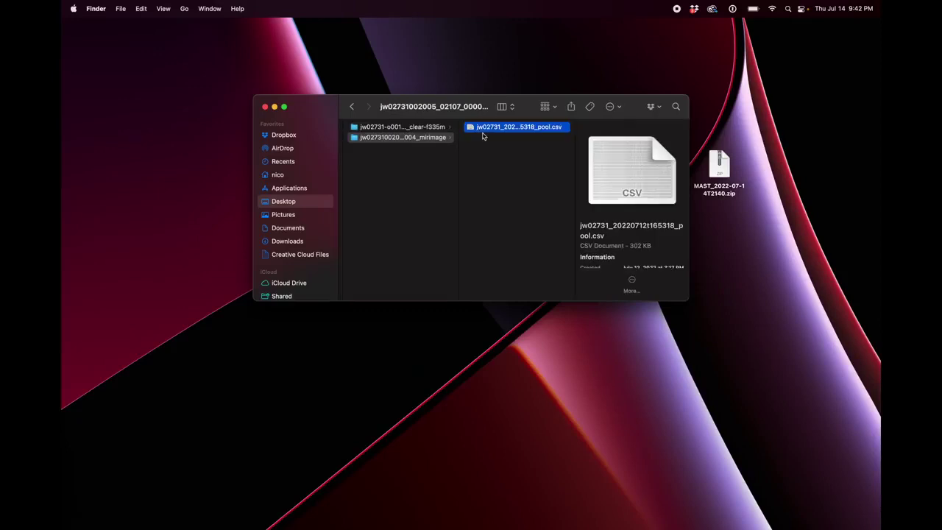
# Examine the JSON, ECSV and segm FITS files in the clear-f335m folder, and select the i2d.fits image.
pyautogui.click(395, 128)
pyautogui.click(536, 130)
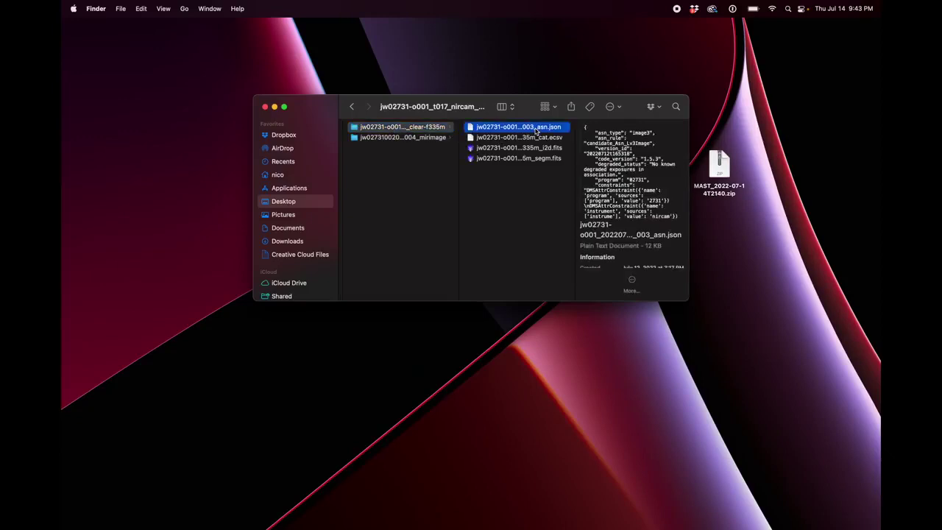
pyautogui.click(524, 140)
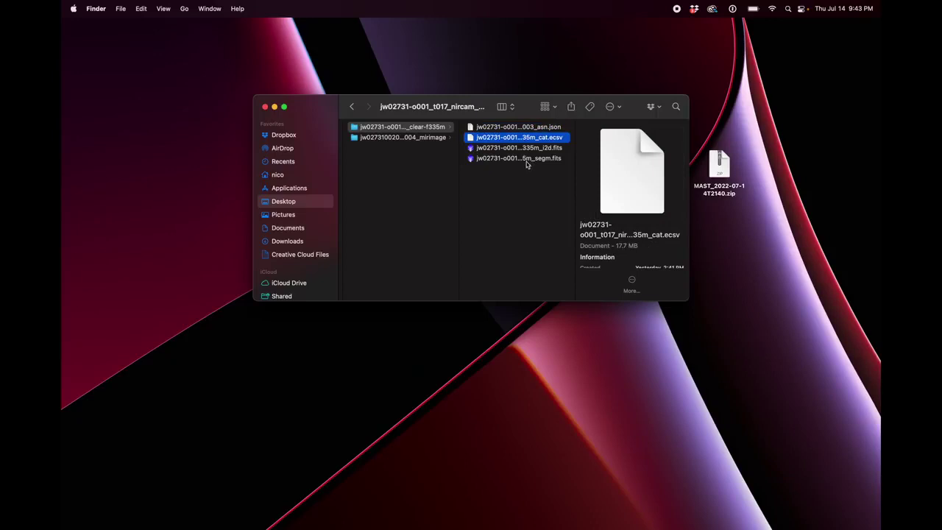
pyautogui.click(526, 160)
pyautogui.click(526, 152)
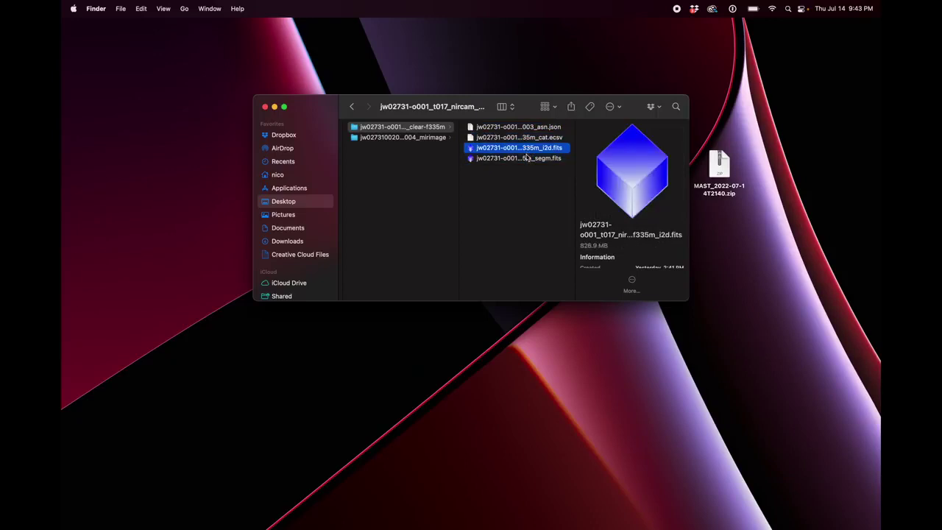
pyautogui.click(527, 159)
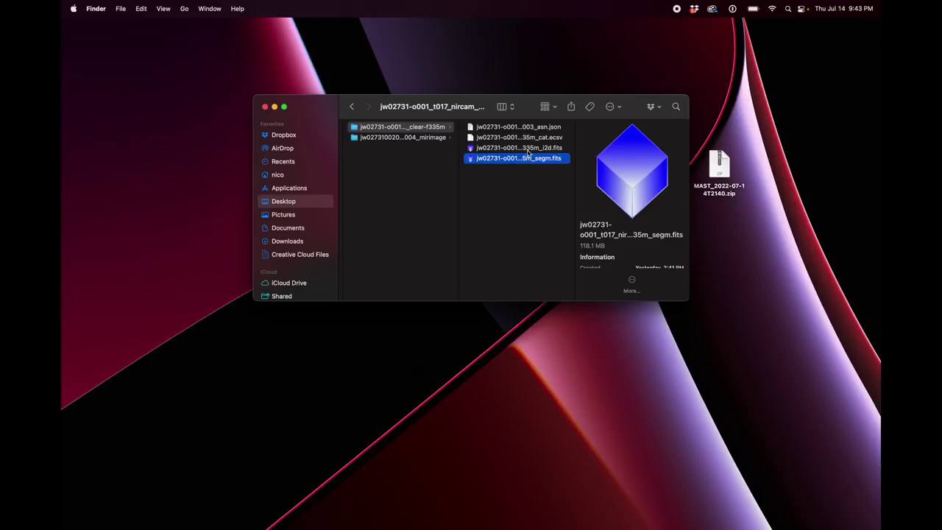
pyautogui.click(527, 152)
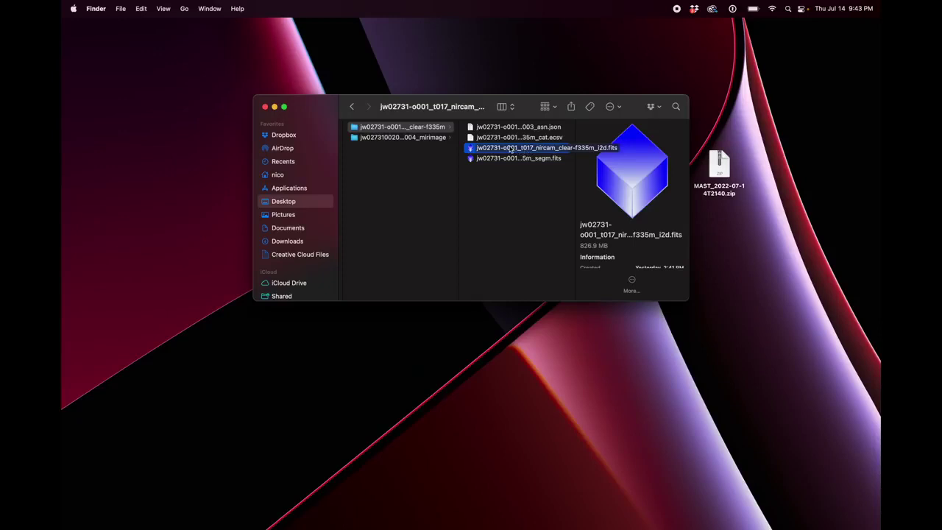
pyautogui.click(472, 151)
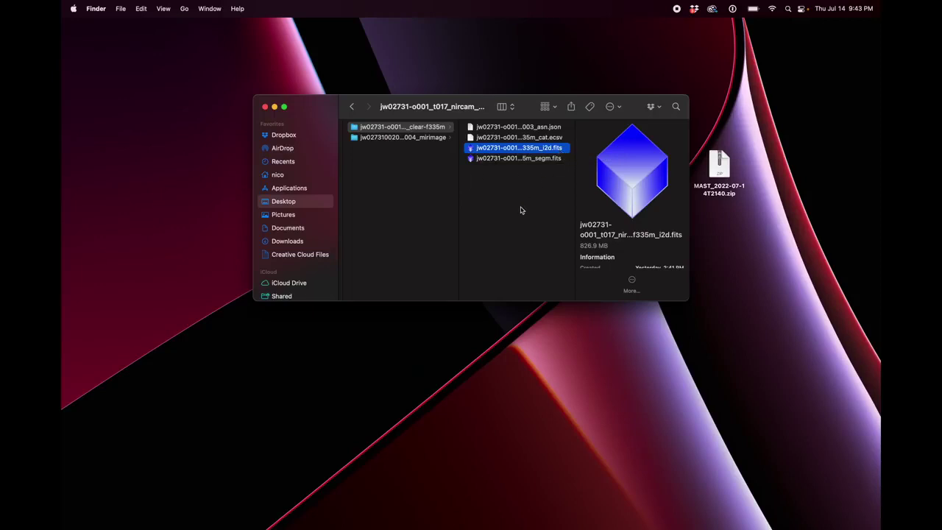
# Switch to Google Chrome and open siril.org in a new tab.
pyautogui.moveTo(423, 523)
pyautogui.click(446, 508)
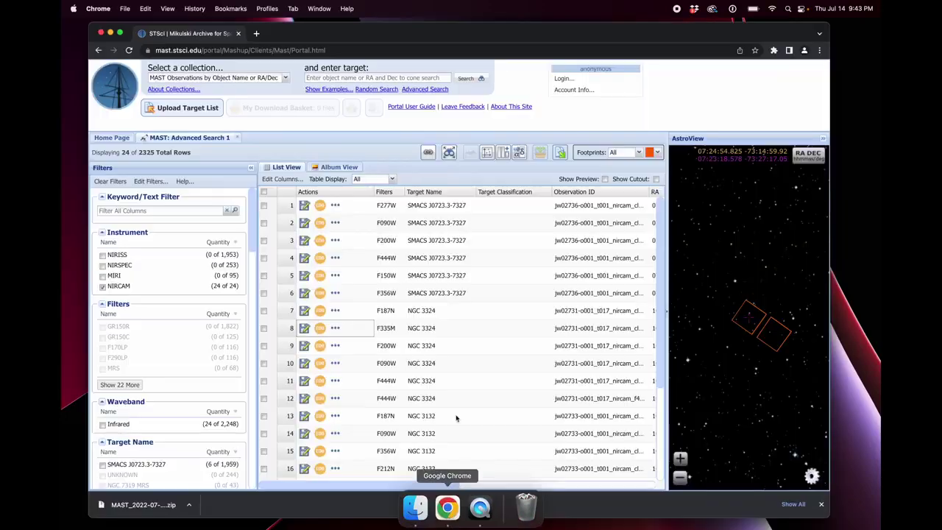
pyautogui.click(256, 33)
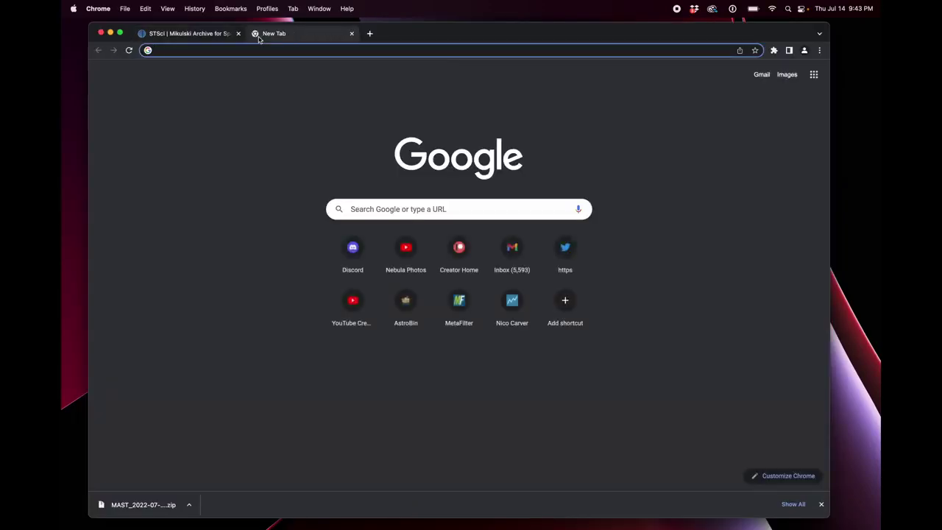
pyautogui.write('siril.org')
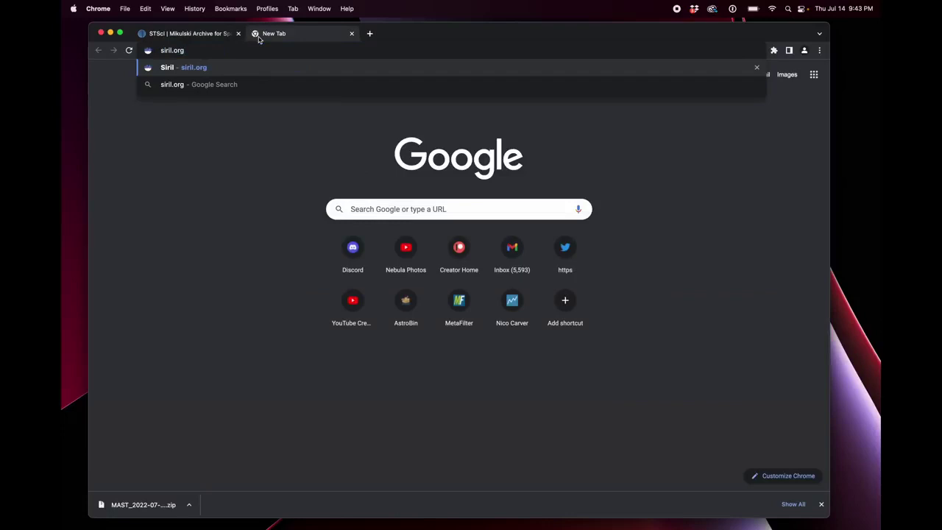
pyautogui.press('Return')
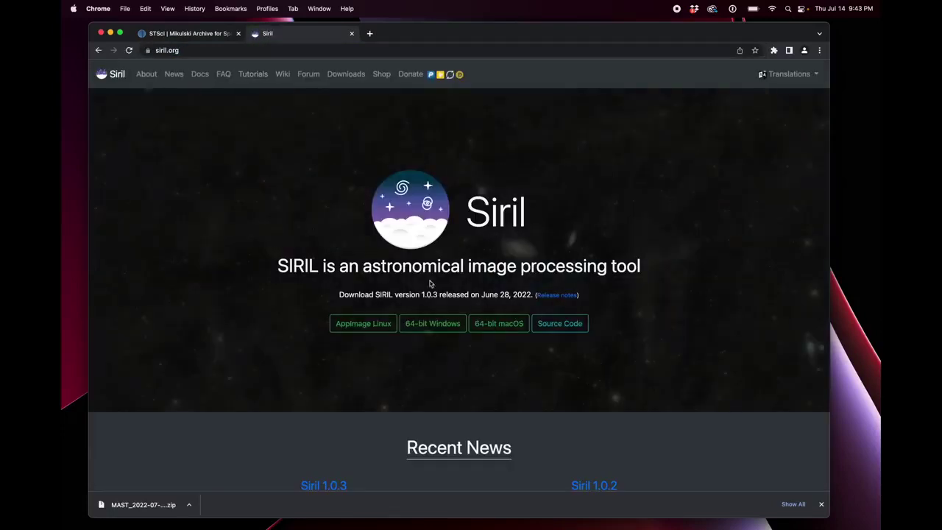
# Search the web for "sao ds9" in another new tab and open the SAOImageDS9 website.
pyautogui.click(369, 33)
pyautogui.write('s')
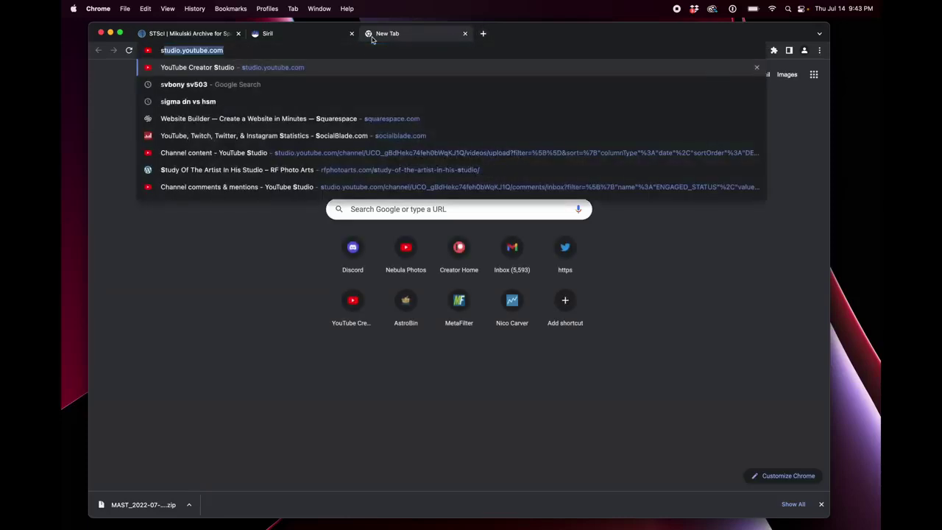
pyautogui.write('ao ds9')
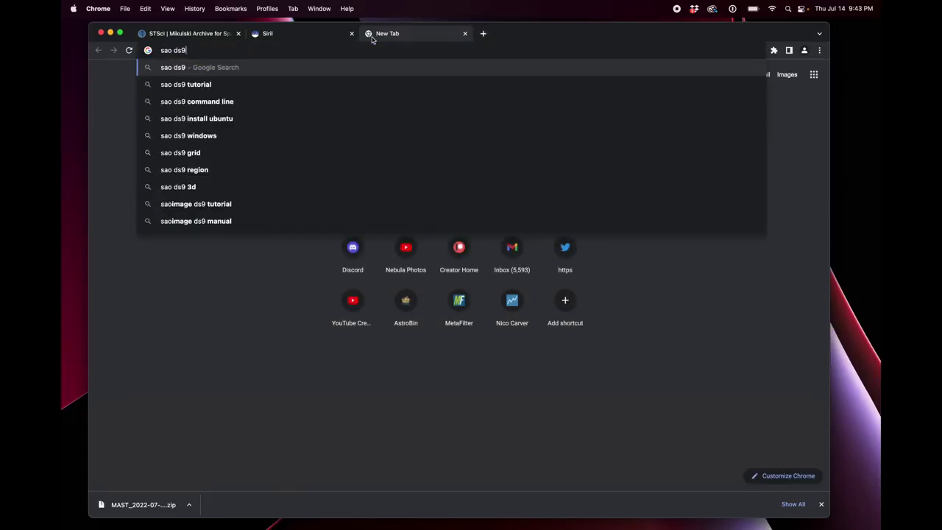
pyautogui.press('Return')
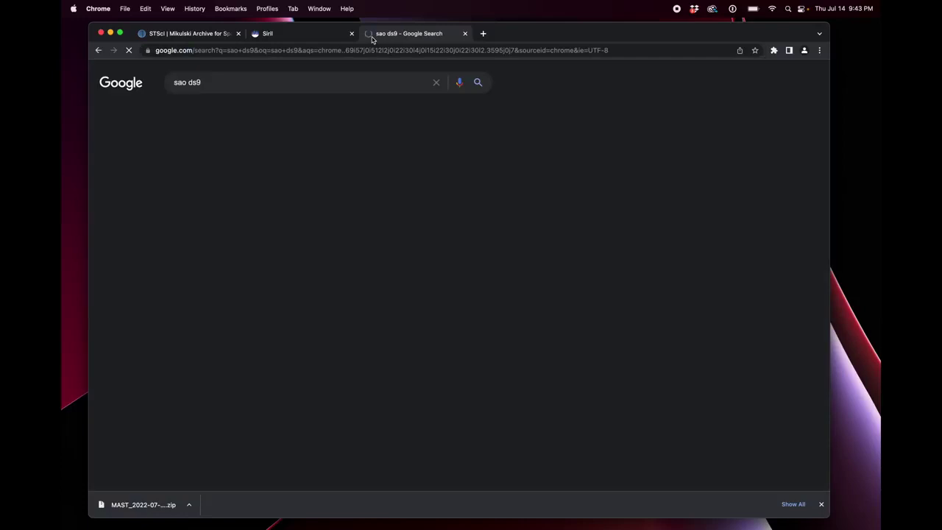
pyautogui.click(212, 161)
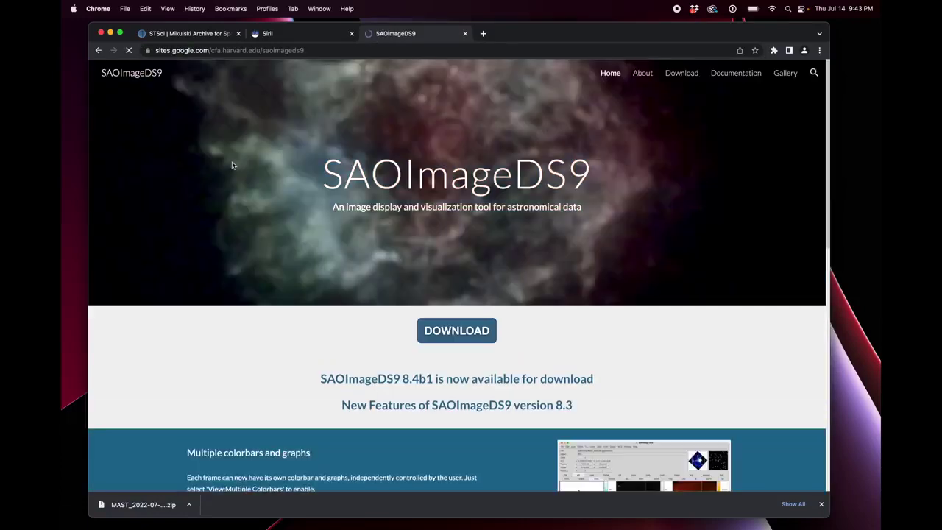
# Look through the SAOImageDS9 home page and highlight its web address.
pyautogui.scroll(-4, 527, 346)
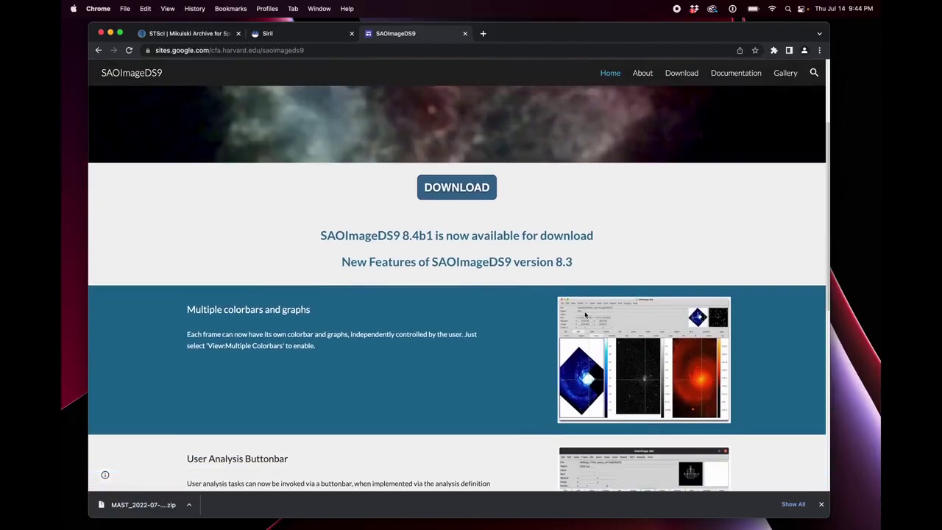
pyautogui.scroll(-6, 536, 312)
pyautogui.scroll(10, 535, 312)
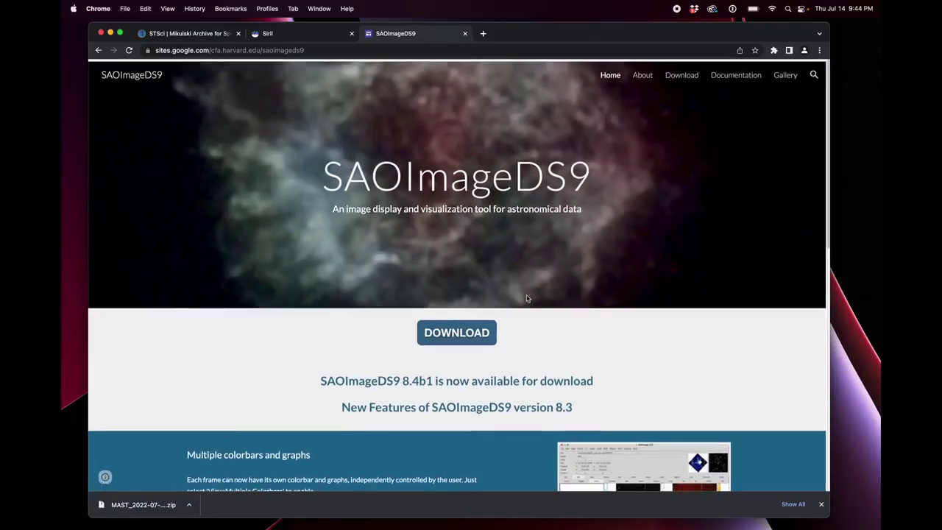
pyautogui.press('super+l')
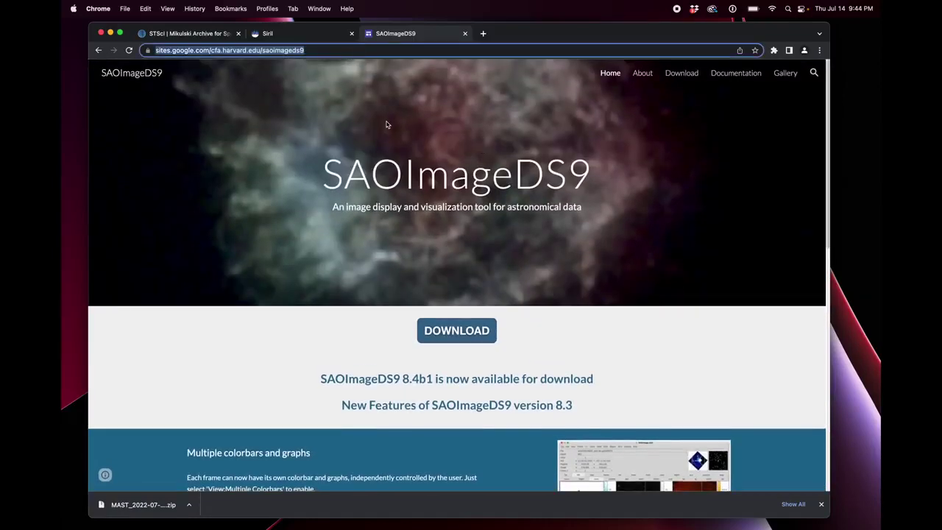
# Open the clear-f335m i2d.fits file in PixInsight, then auto-stretch and close its VAR_FLAT image.
pyautogui.press('super+h')
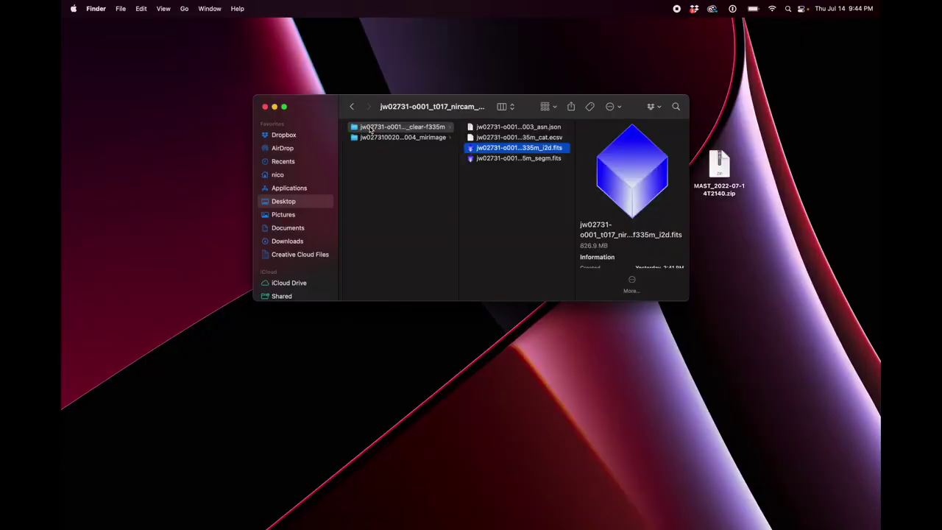
pyautogui.doubleClick(519, 151)
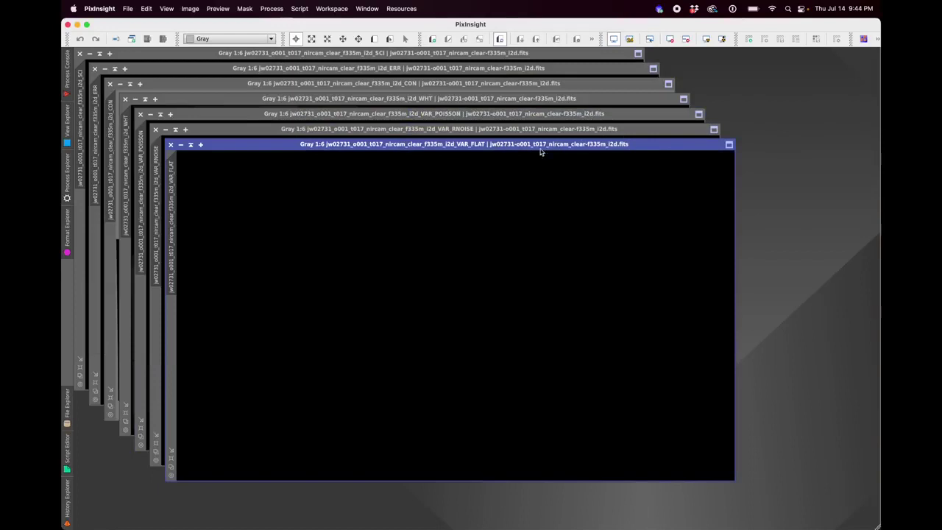
pyautogui.click(706, 39)
pyautogui.click(170, 144)
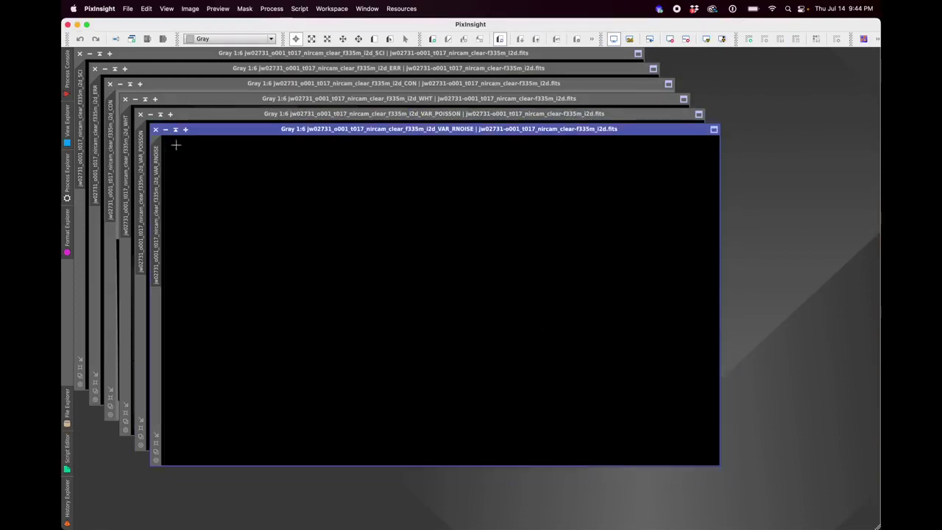
# Auto-stretch the VAR_RNOISE and VAR_POISSON images in turn to inspect them, closing each one.
pyautogui.click(705, 39)
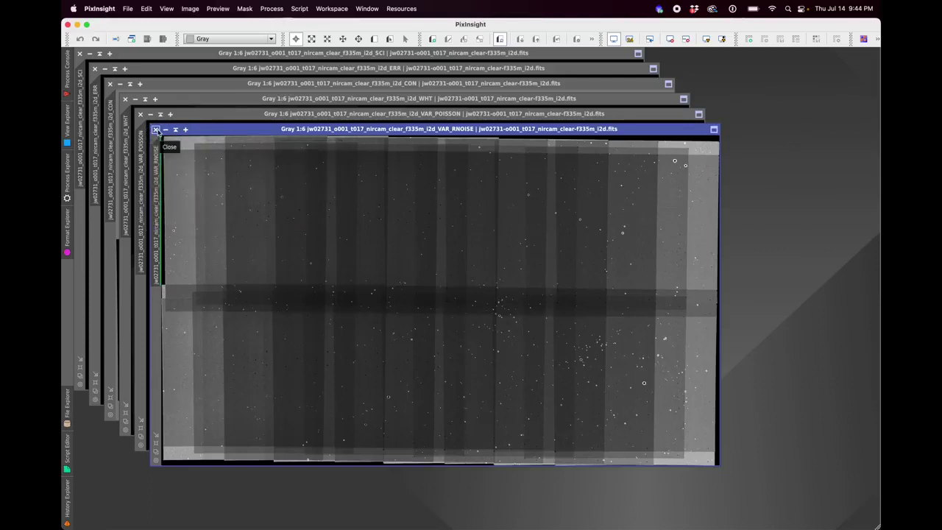
pyautogui.click(156, 131)
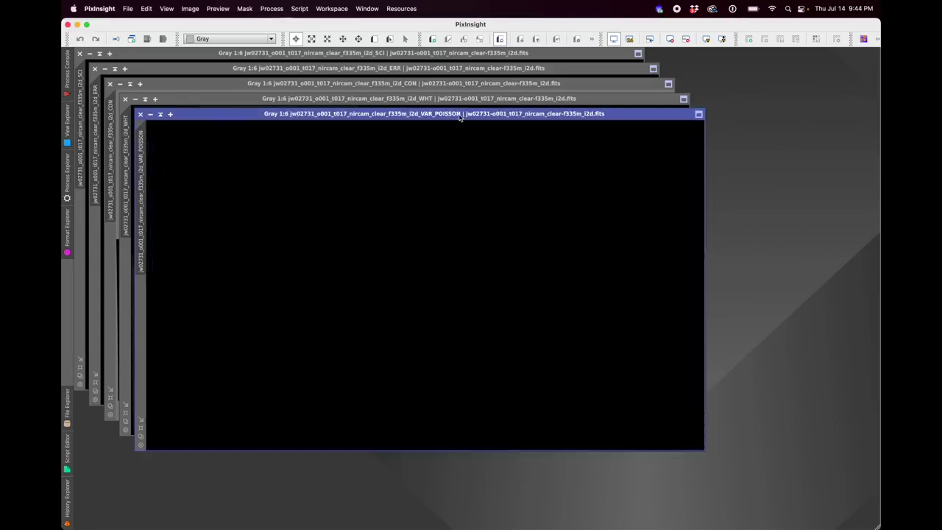
pyautogui.click(706, 39)
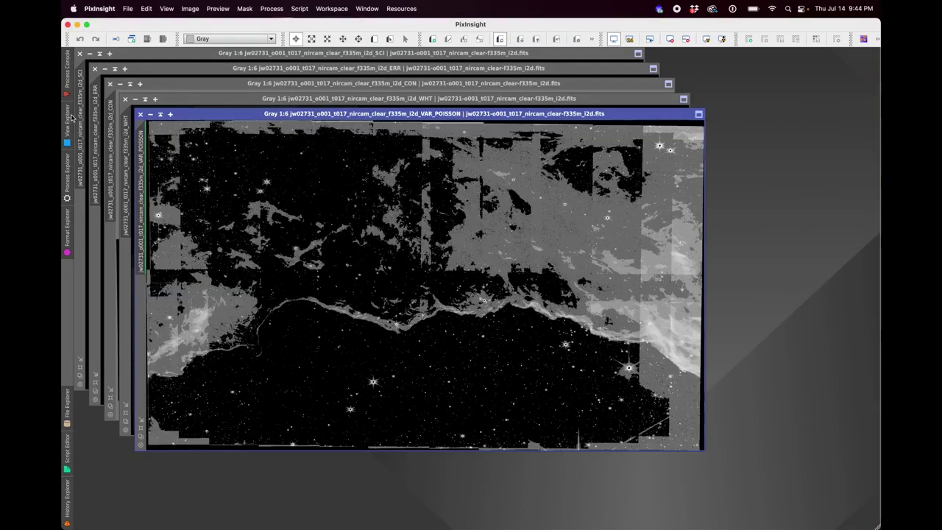
pyautogui.click(140, 114)
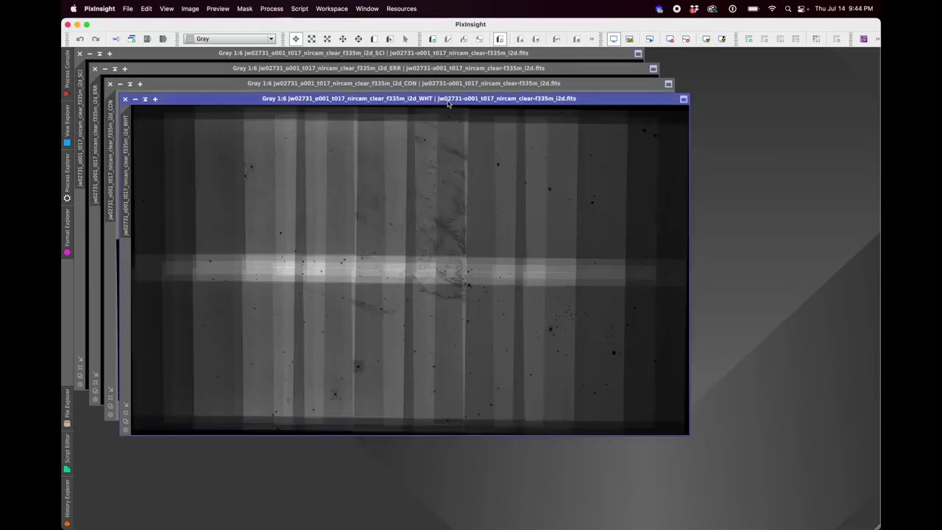
# Close the WHT and CON images, then auto-stretch the ERR image to inspect it and close it too.
pyautogui.click(125, 99)
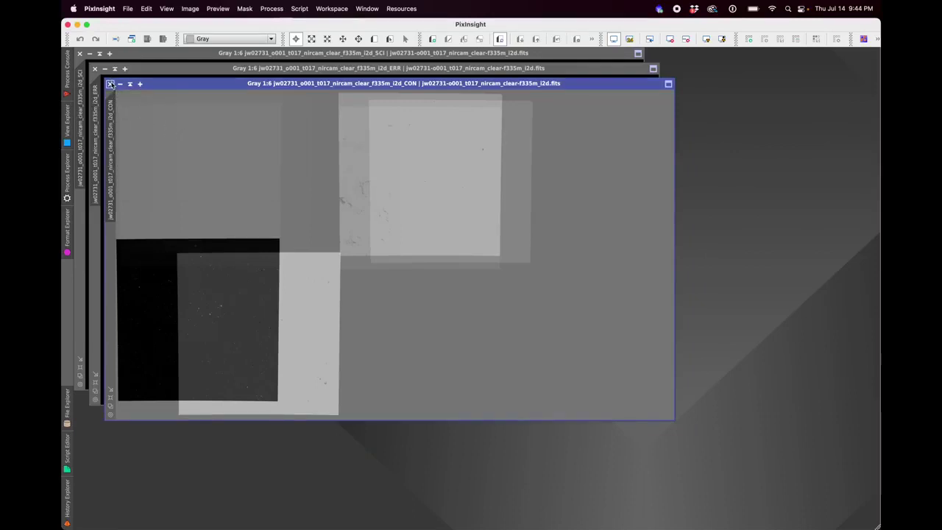
pyautogui.click(109, 84)
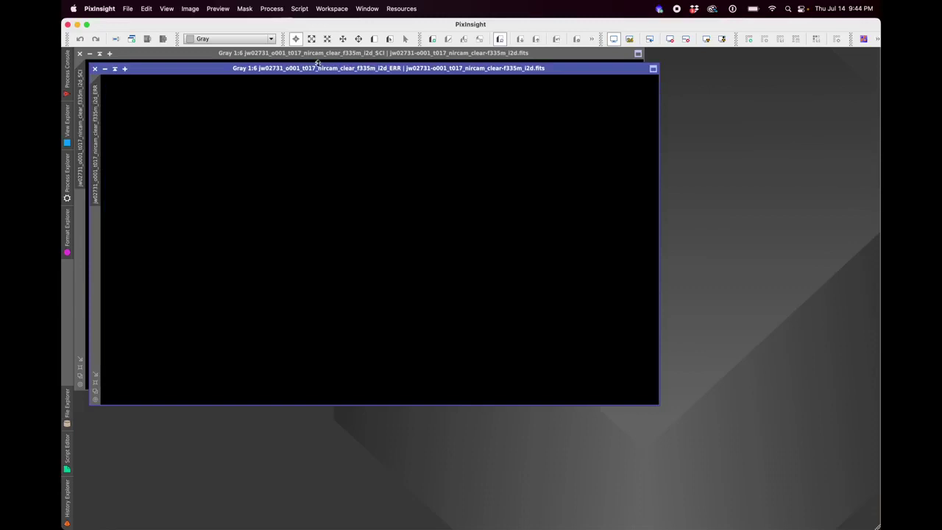
pyautogui.click(706, 38)
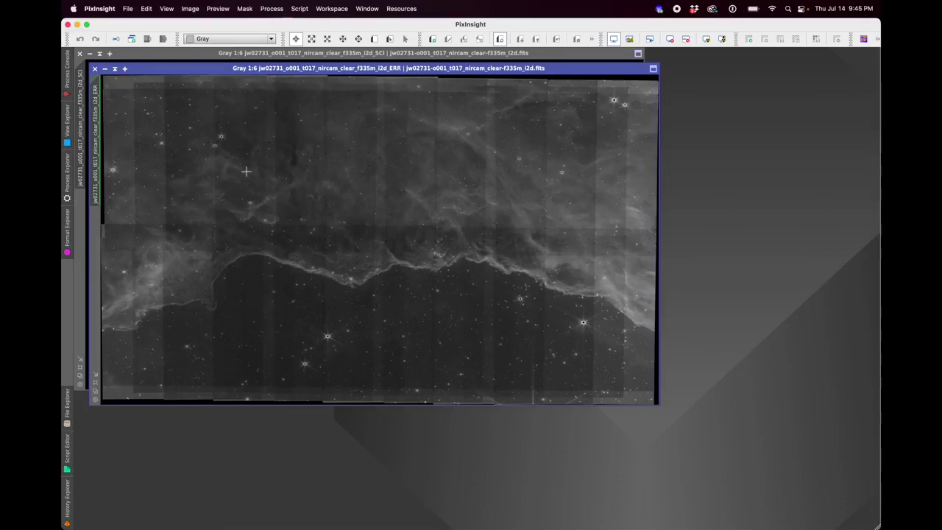
pyautogui.click(95, 68)
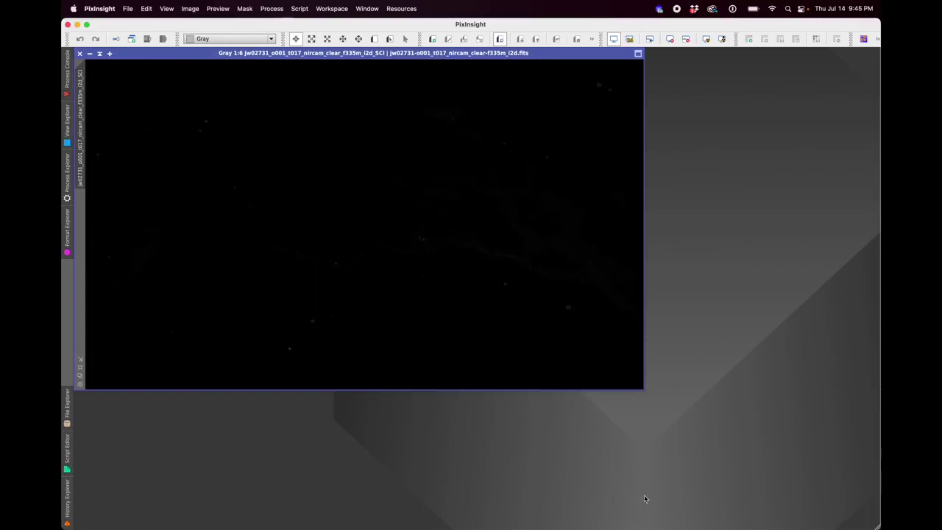
# Apply an STF AutoStretch to the SCI image, remove it to compare with the unstretched data, and apply it again.
pyautogui.click(706, 39)
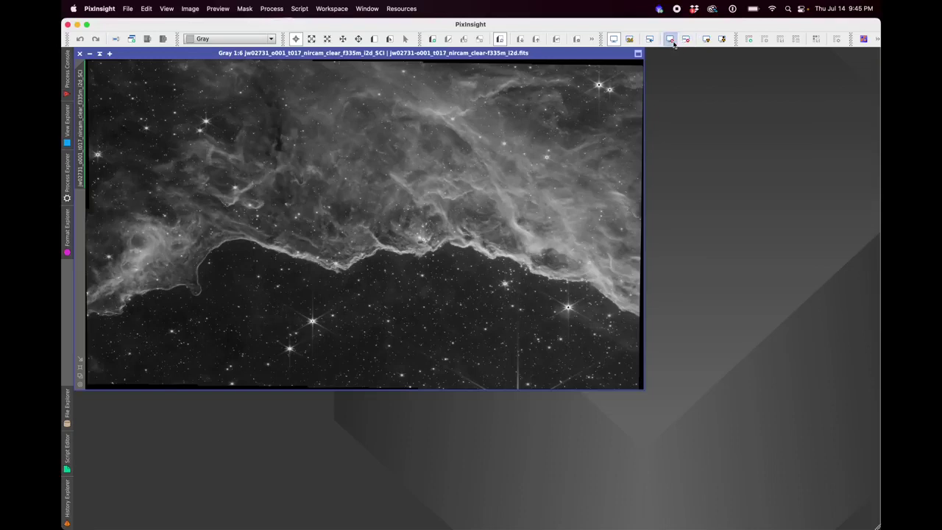
pyautogui.click(685, 40)
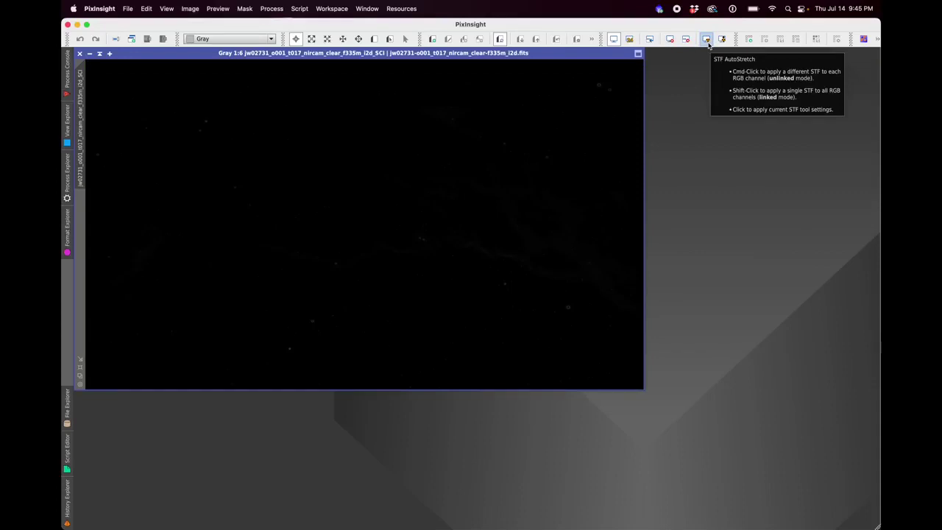
pyautogui.click(705, 40)
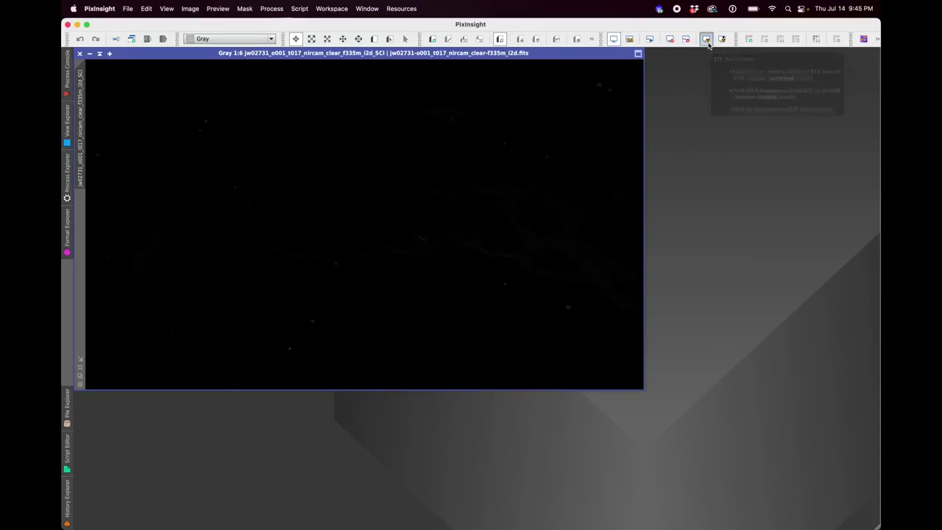
pyautogui.click(669, 39)
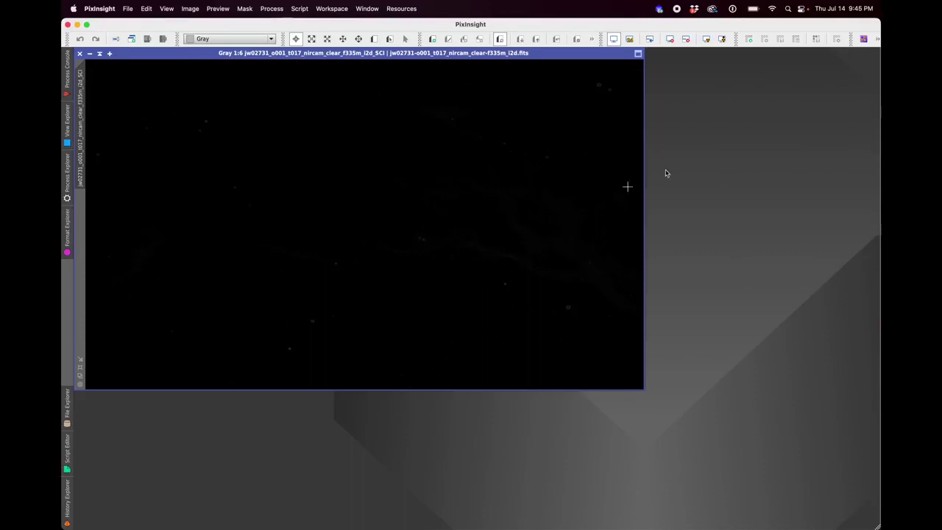
pyautogui.click(706, 39)
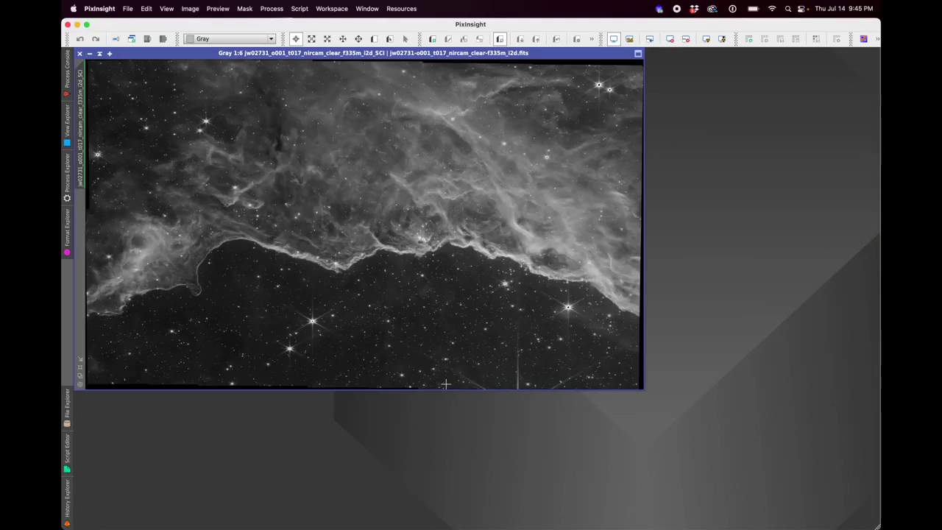
# Examine the stretched SCI image up close, including the nebula's edge and the bright stars' cores and diffraction spikes, and return to the full view.
pyautogui.scroll(3, 445, 383)
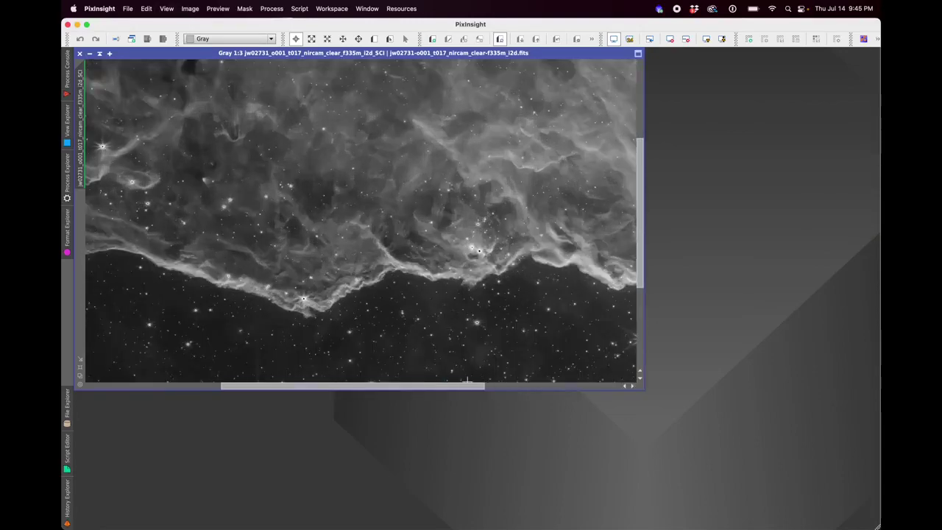
pyautogui.moveTo(467, 384); pyautogui.dragTo(319, 399)
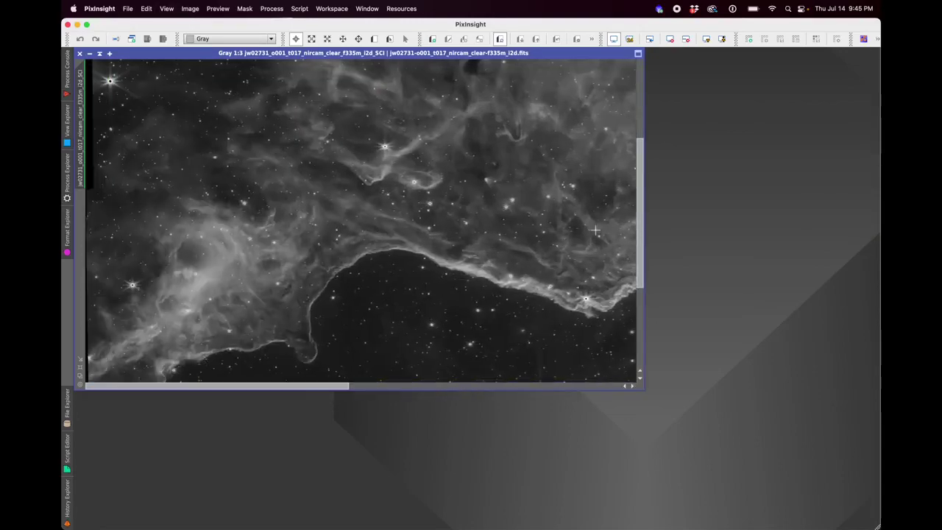
pyautogui.moveTo(640, 180); pyautogui.dragTo(642, 239)
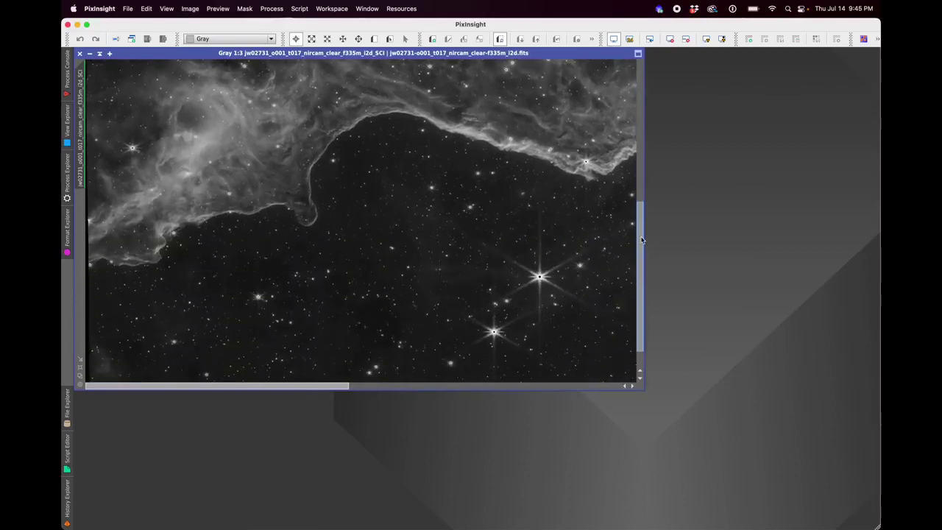
pyautogui.scroll(2, 399, 262)
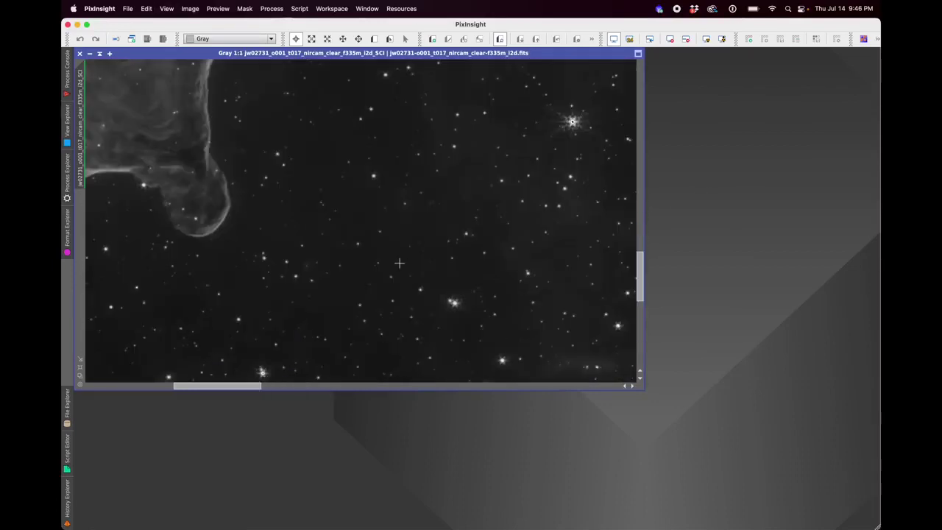
pyautogui.moveTo(256, 387); pyautogui.dragTo(333, 384)
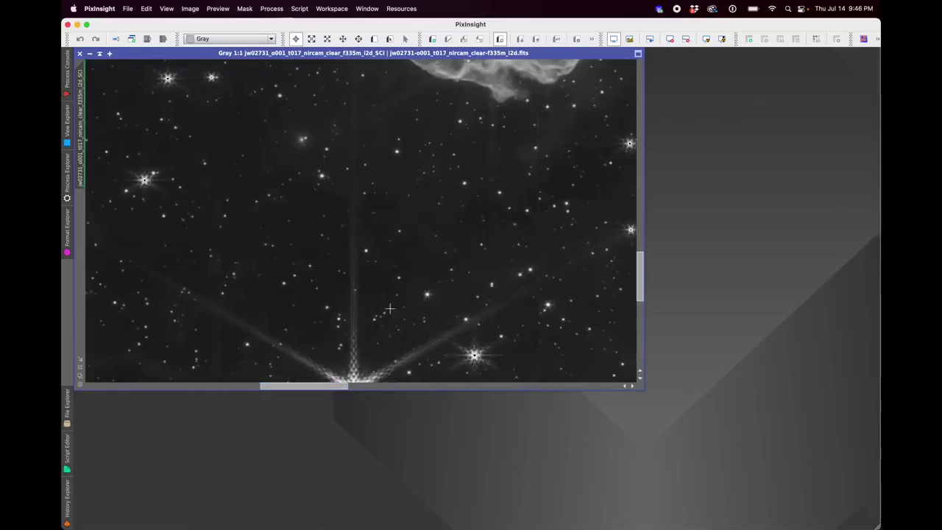
pyautogui.moveTo(640, 257); pyautogui.dragTo(638, 298)
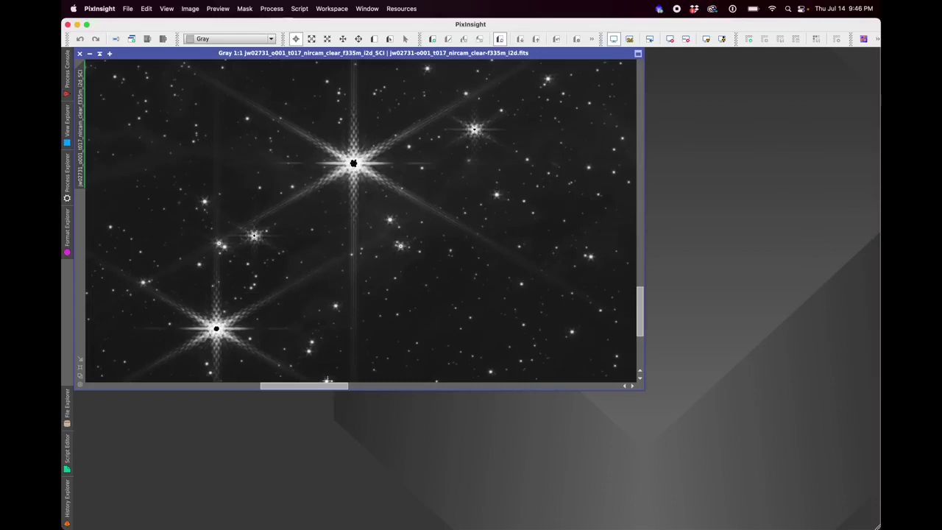
pyautogui.moveTo(328, 386); pyautogui.dragTo(225, 390)
pyautogui.moveTo(640, 329); pyautogui.dragTo(647, 254)
pyautogui.press('super+minus')
pyautogui.press('super+minus')
pyautogui.press('super+minus')
pyautogui.press('super+minus')
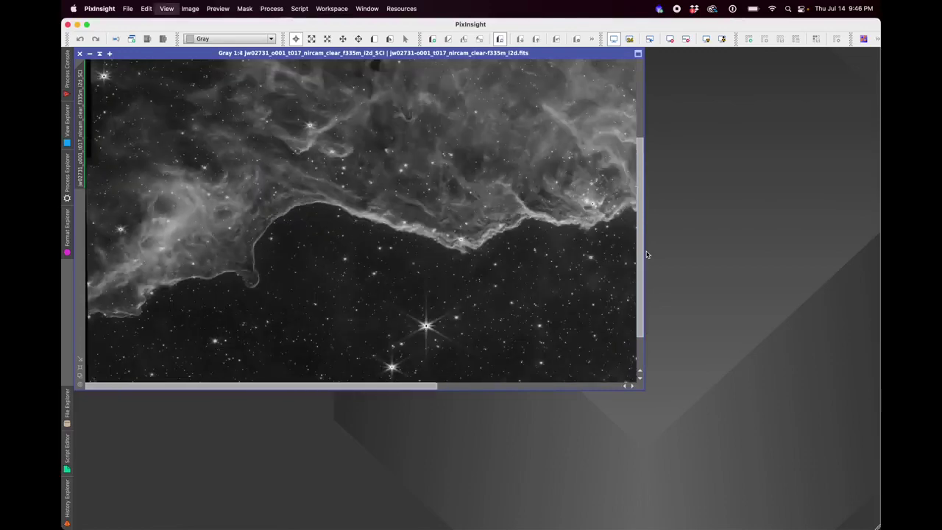
pyautogui.press('super+minus')
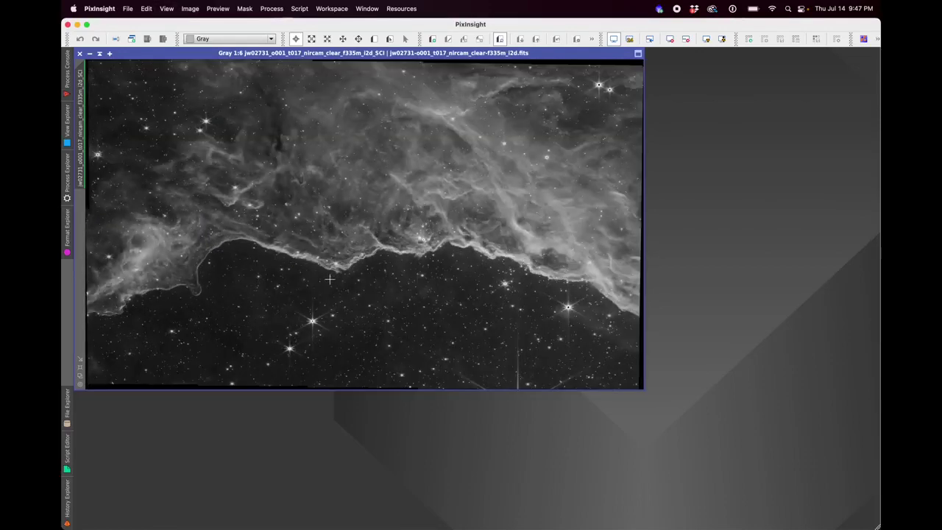
# Switch to Google Chrome and download the data products of the NGC 3324 observation taken with the F187N filter.
pyautogui.moveTo(397, 518)
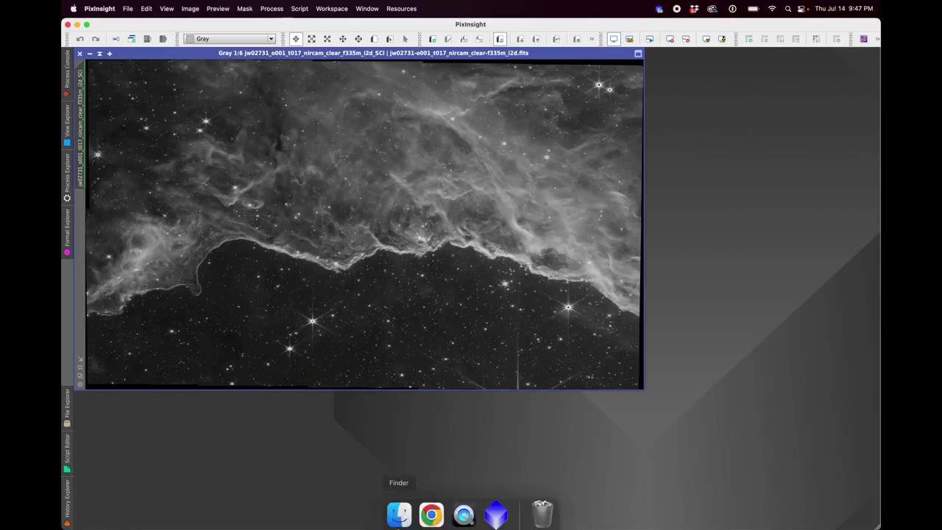
pyautogui.click(433, 509)
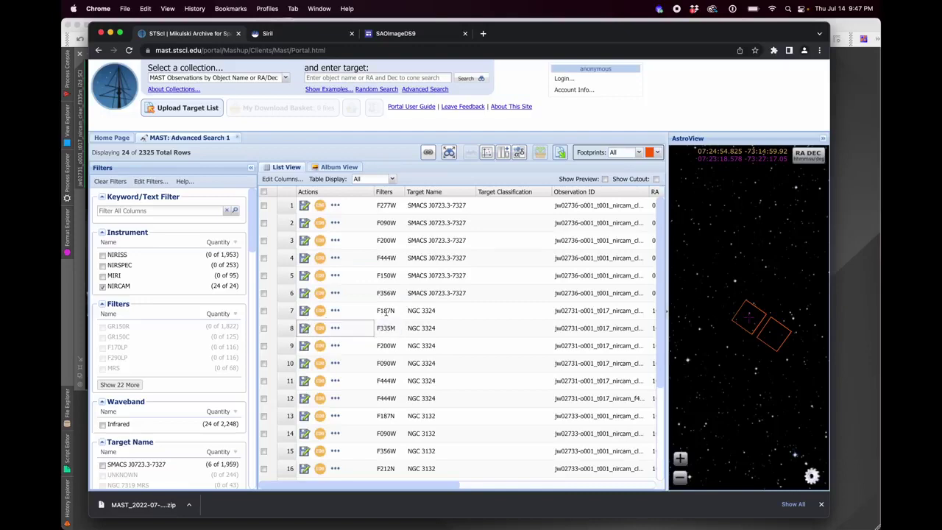
pyautogui.click(304, 311)
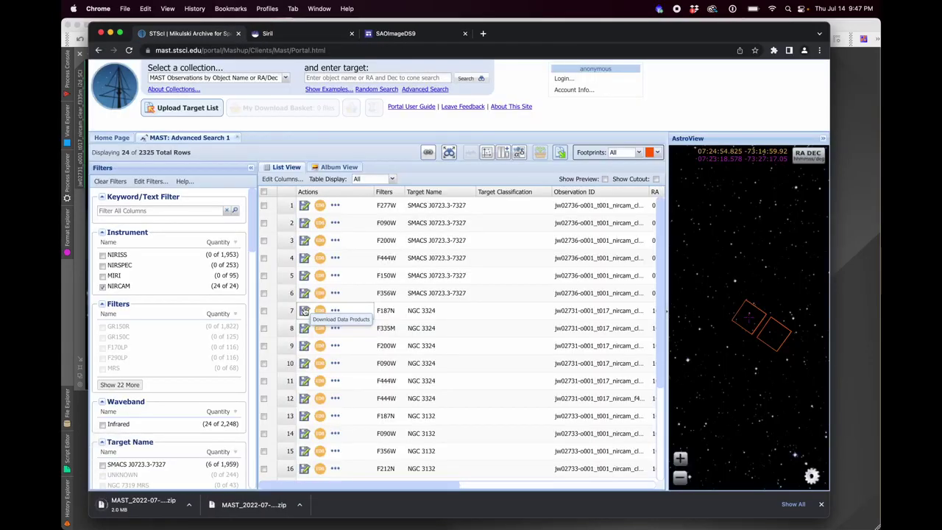
# Search the web for "jwst filters" in a new tab and view the filter throughput figure in the NIRCam Filters documentation.
pyautogui.click(483, 34)
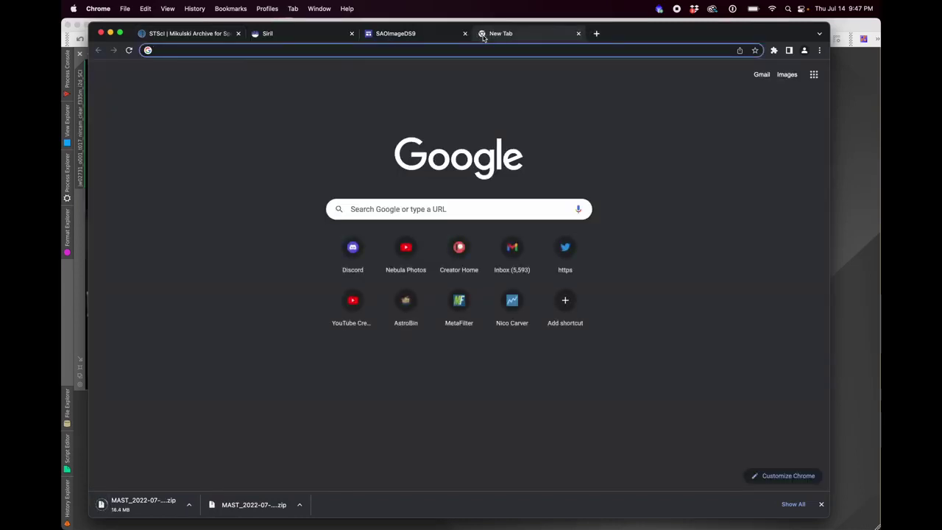
pyautogui.write('jwst ')
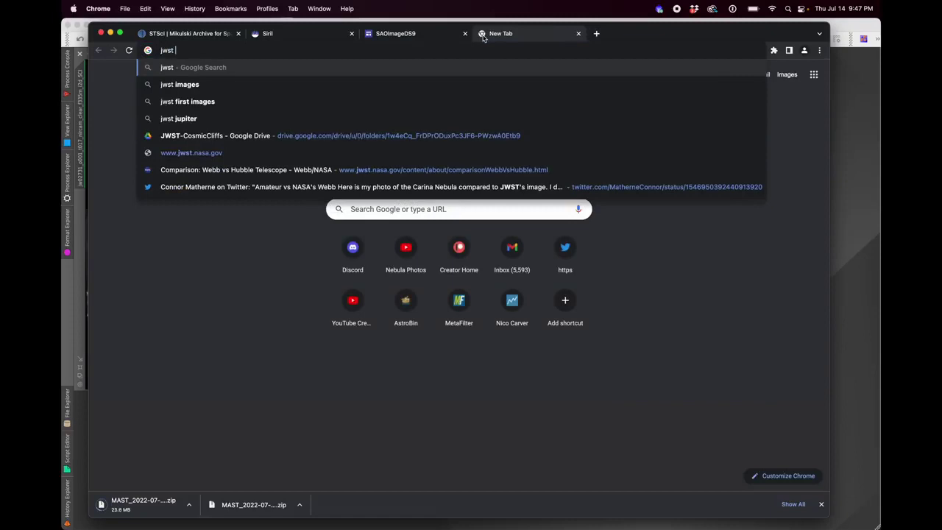
pyautogui.write('filter')
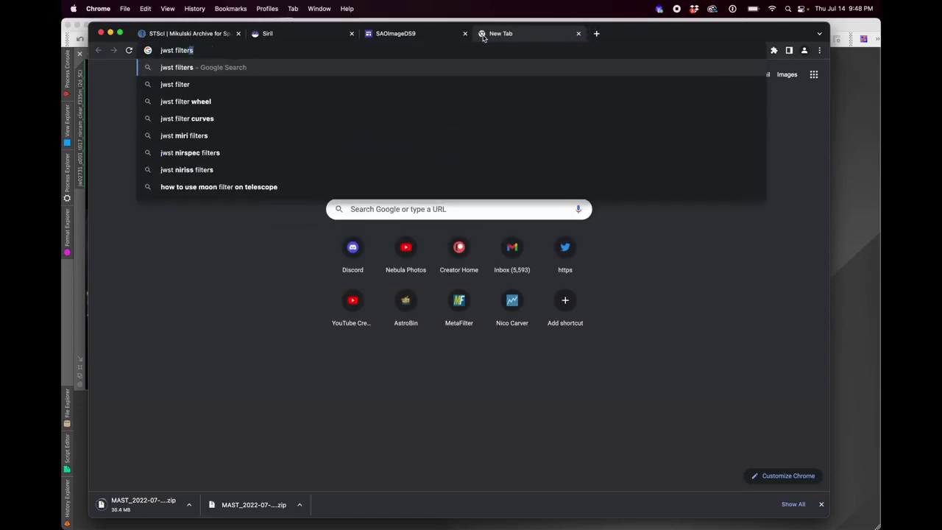
pyautogui.press('Return')
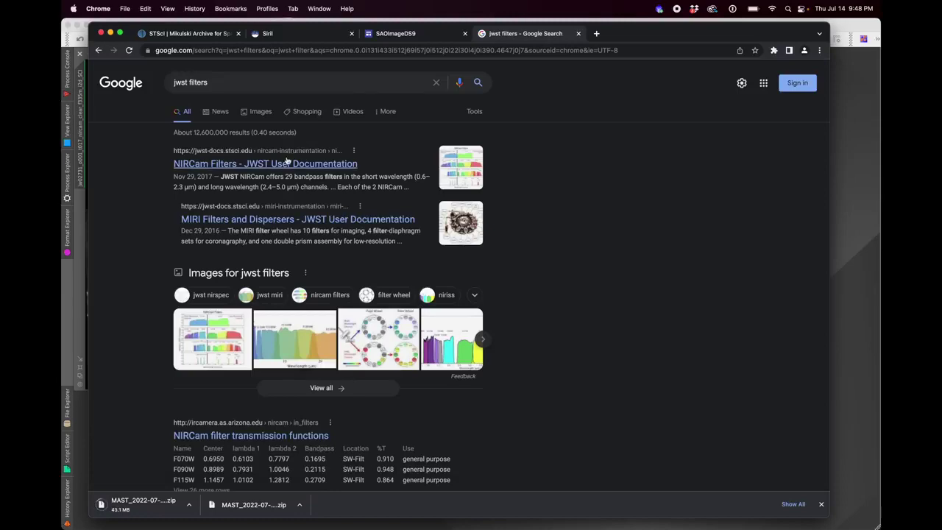
pyautogui.click(456, 171)
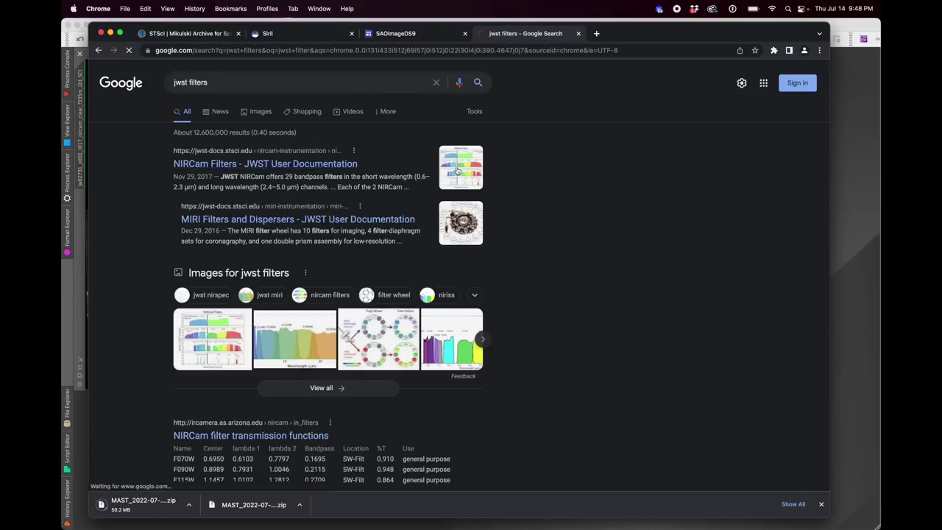
pyautogui.scroll(-15, 456, 171)
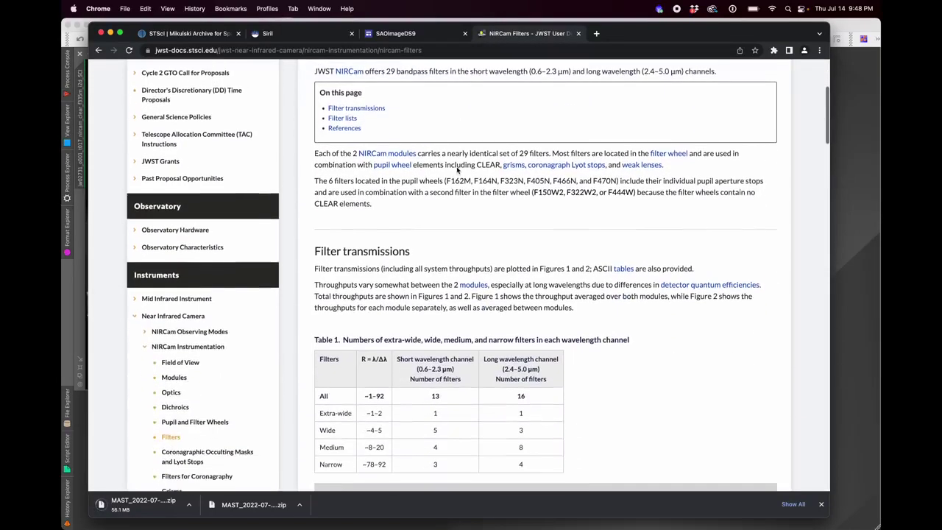
pyautogui.scroll(-1, 456, 171)
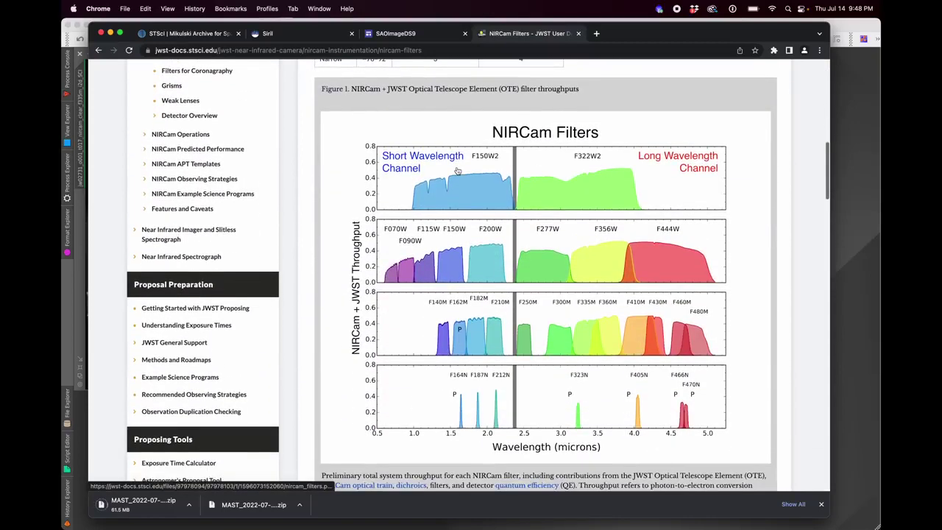
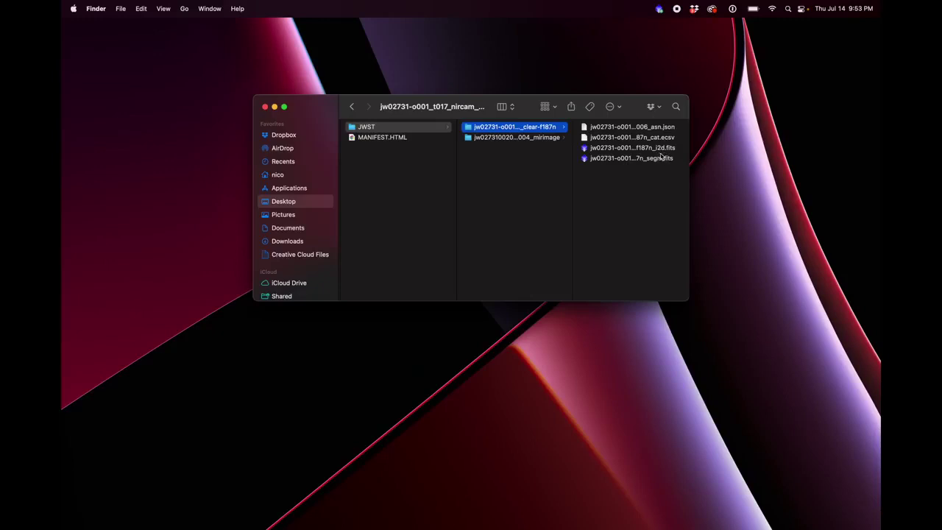
# Open the F187N i2d FITS file from Finder in PixInsight and close all of its extension images except the SCI image.
pyautogui.doubleClick(640, 151)
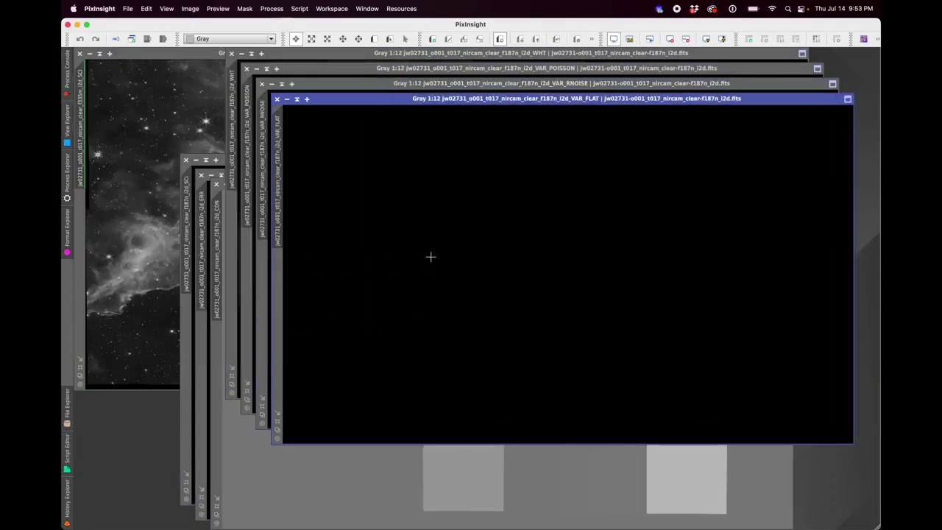
pyautogui.click(277, 100)
pyautogui.click(261, 84)
pyautogui.click(247, 69)
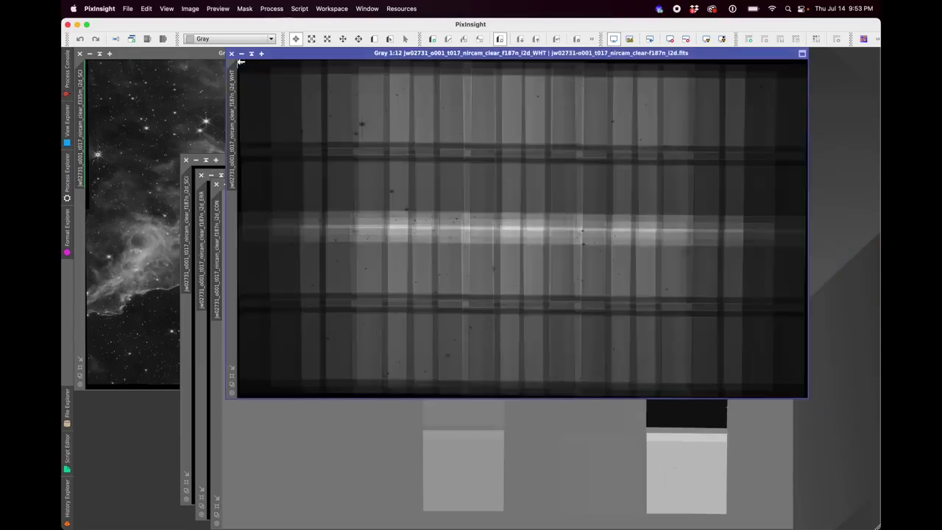
pyautogui.click(231, 53)
pyautogui.click(217, 184)
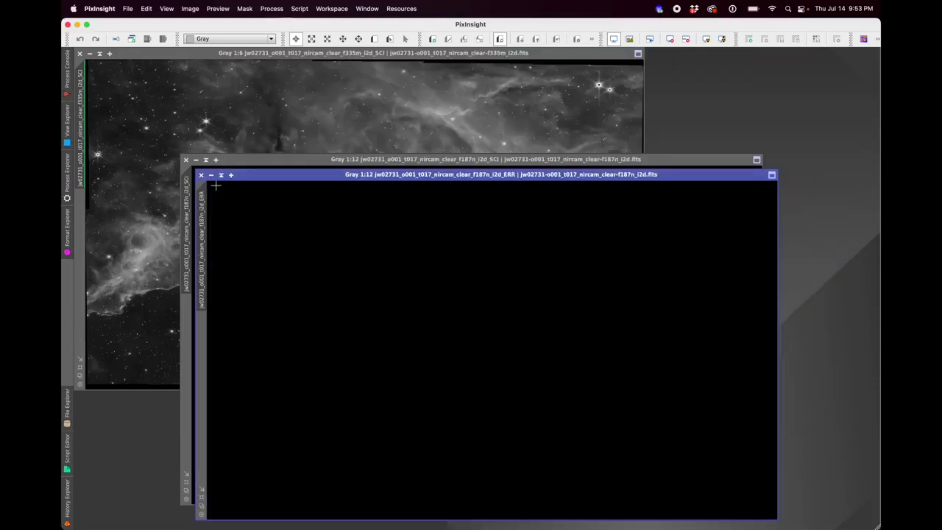
pyautogui.click(201, 176)
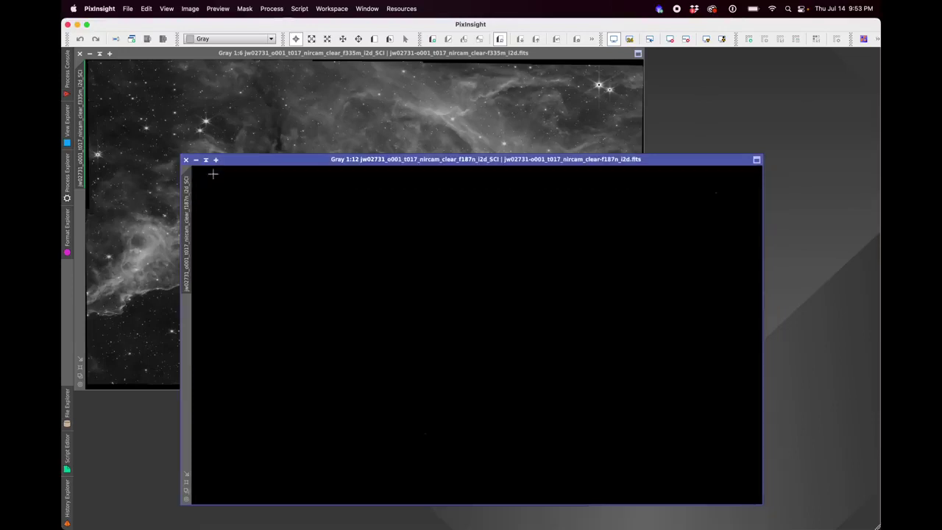
# AutoStretch the F187N SCI image and position it beside the F335M SCI image to compare the two filters.
pyautogui.moveTo(269, 162); pyautogui.dragTo(238, 121)
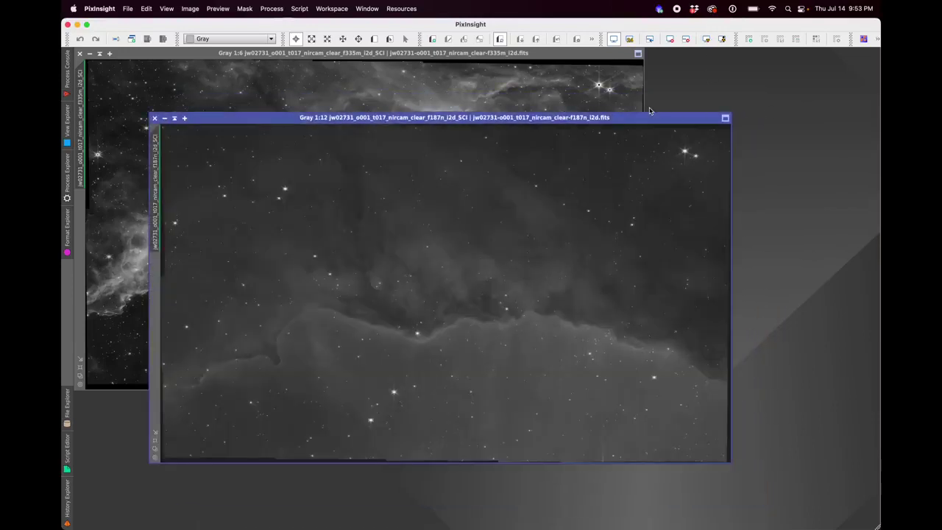
pyautogui.moveTo(531, 122); pyautogui.dragTo(751, 86)
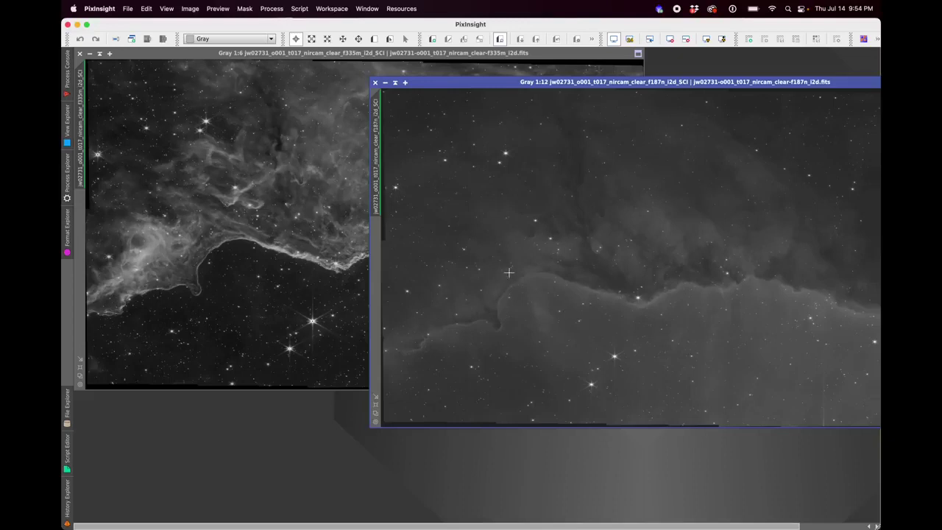
pyautogui.click(267, 53)
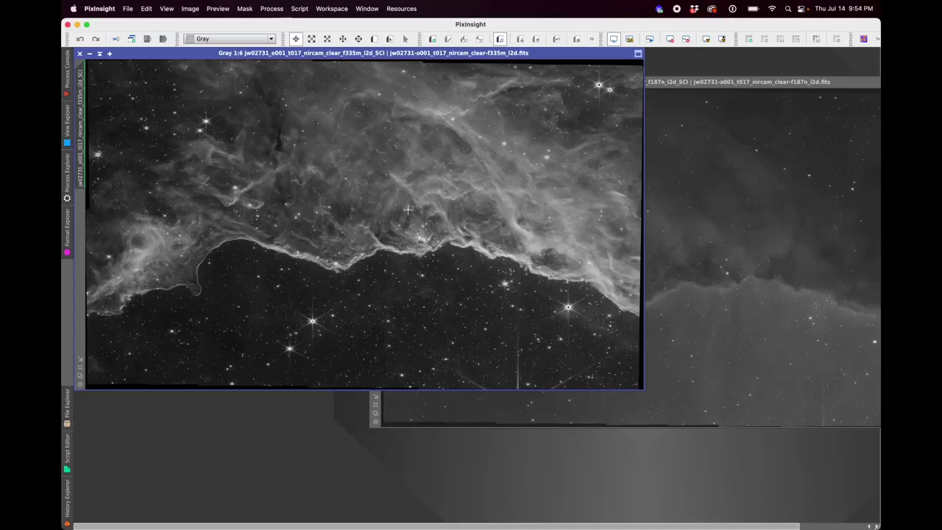
pyautogui.moveTo(691, 91); pyautogui.dragTo(527, 93)
pyautogui.moveTo(587, 85); pyautogui.dragTo(453, 72)
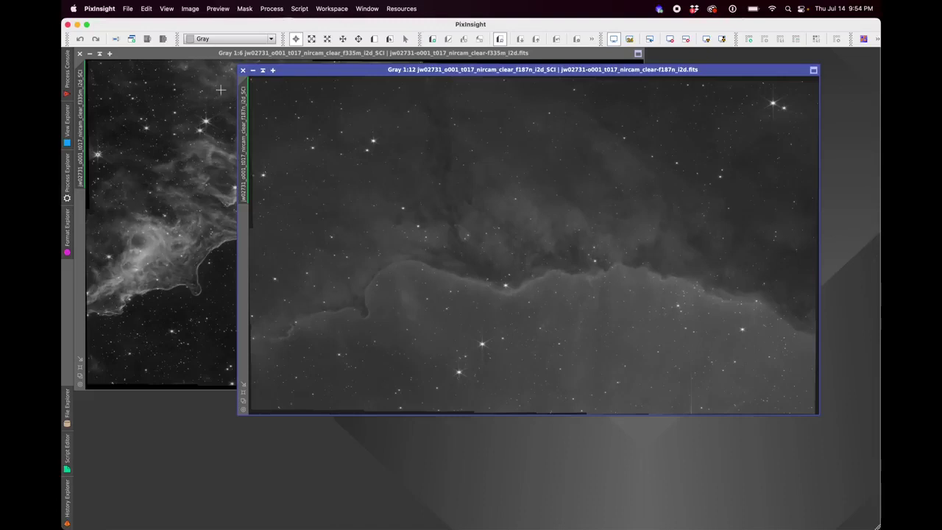
# Mirror the F187N SCI image vertically, accepting the deletion of its astrometric solution.
pyautogui.click(270, 9)
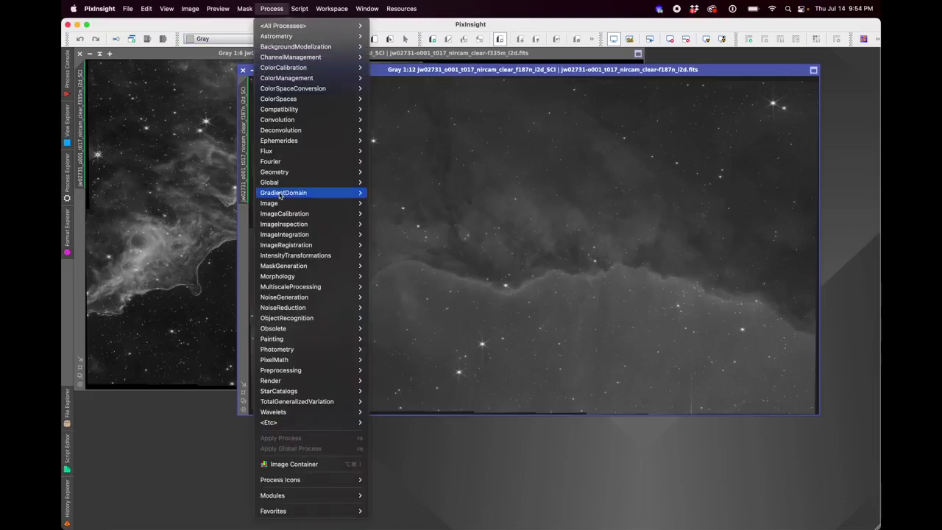
pyautogui.moveTo(279, 195)
pyautogui.moveTo(284, 173)
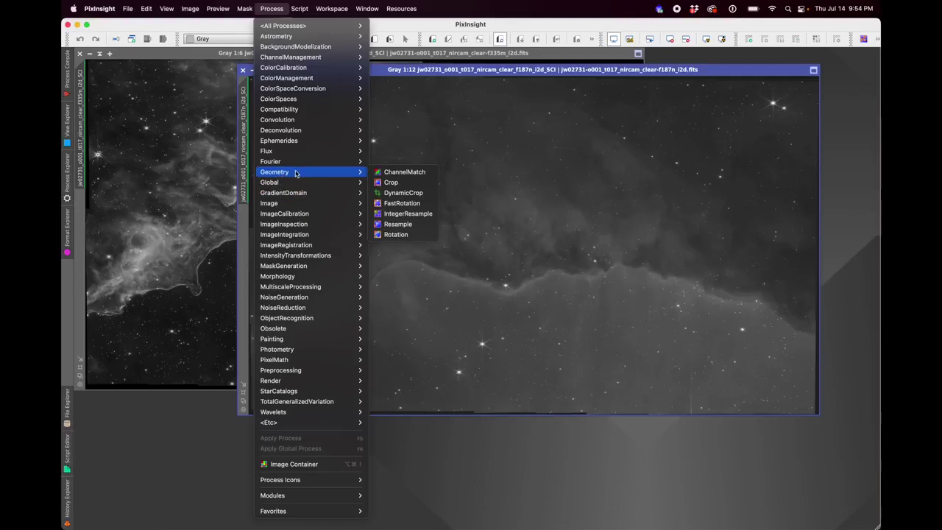
pyautogui.moveTo(188, 6)
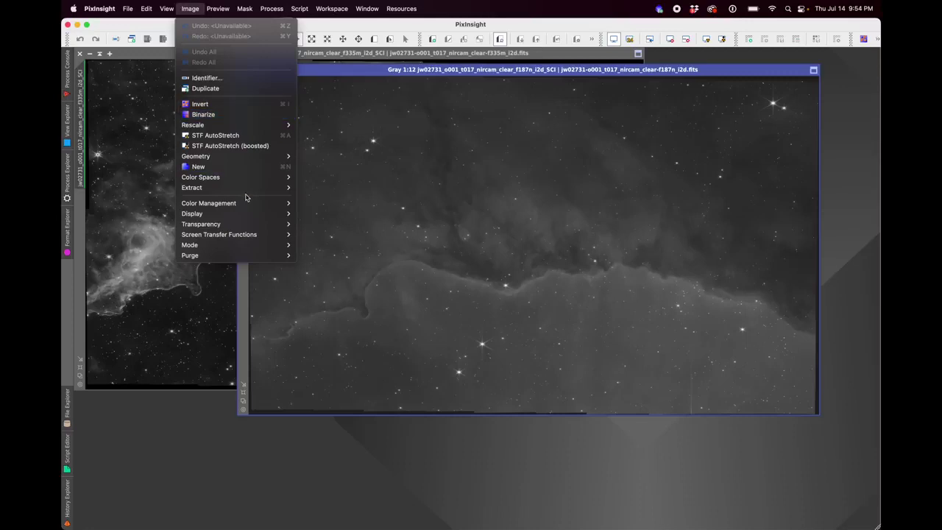
pyautogui.moveTo(245, 182)
pyautogui.moveTo(243, 218)
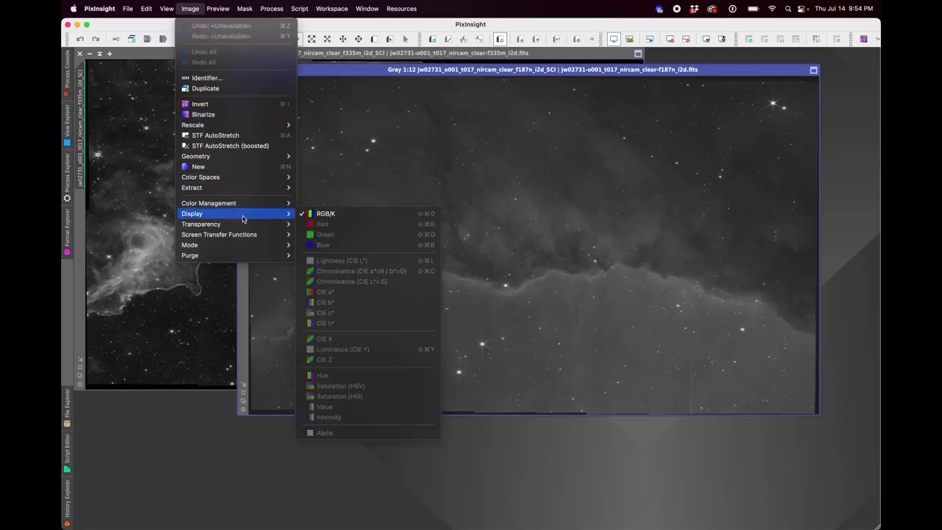
pyautogui.moveTo(240, 157)
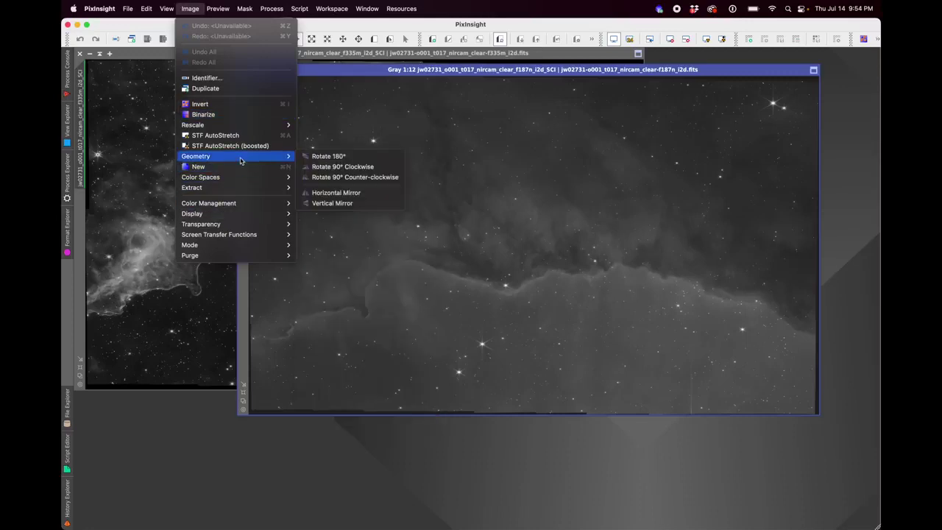
pyautogui.click(317, 203)
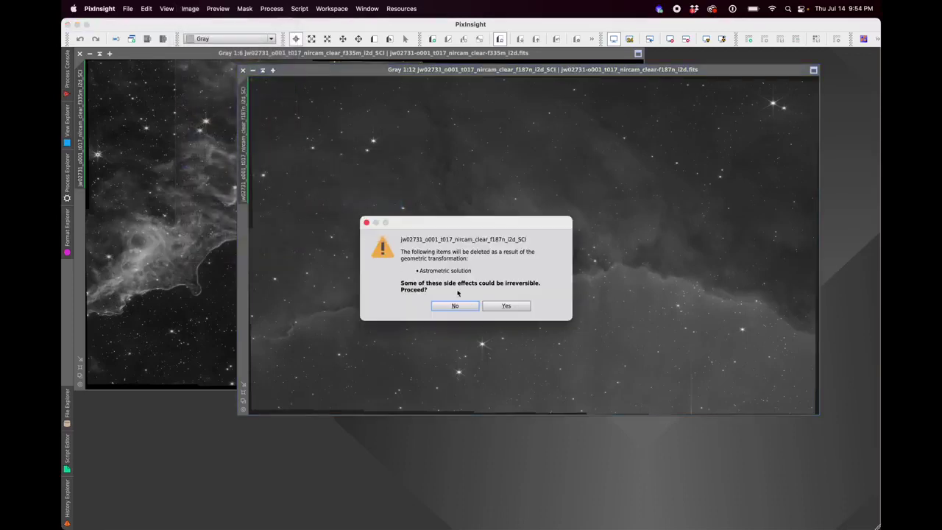
pyautogui.click(495, 307)
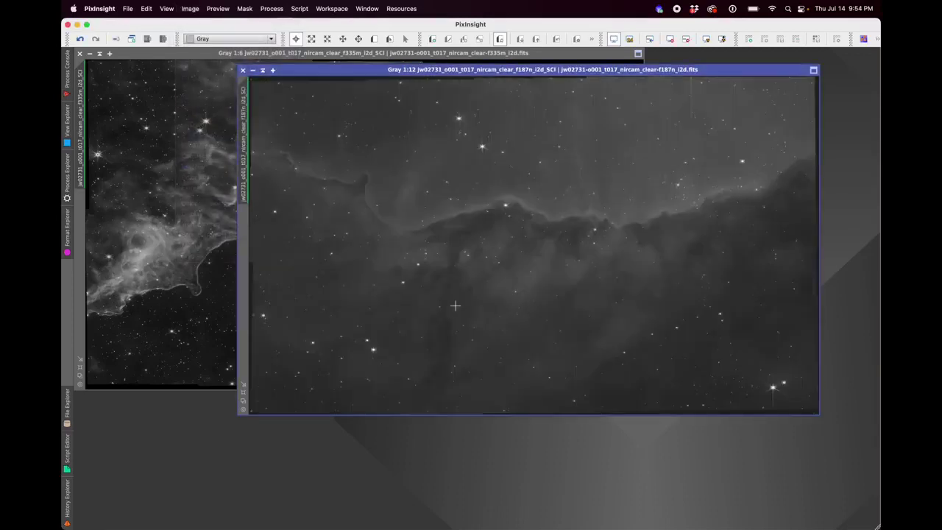
# Mirror the F335M SCI image vertically as well, accepting the loss of its astrometric solution.
pyautogui.click(286, 56)
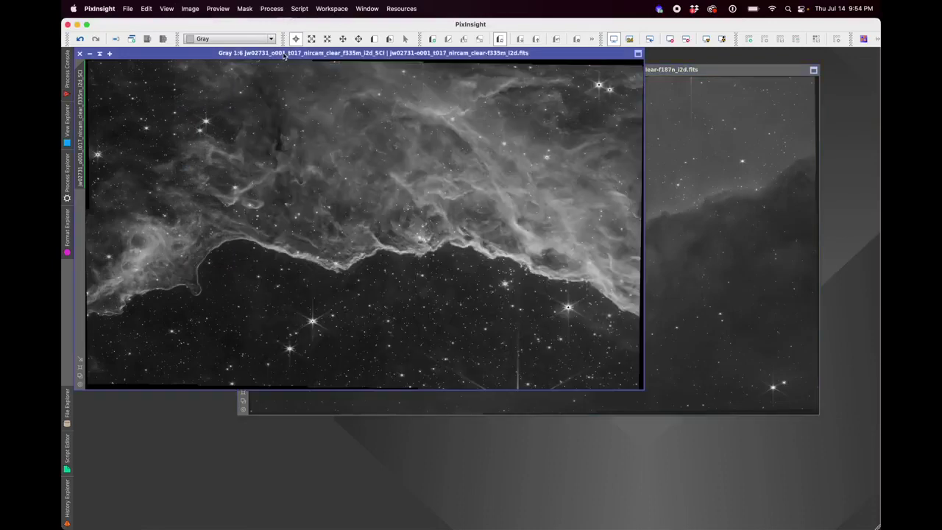
pyautogui.click(190, 8)
pyautogui.moveTo(242, 157)
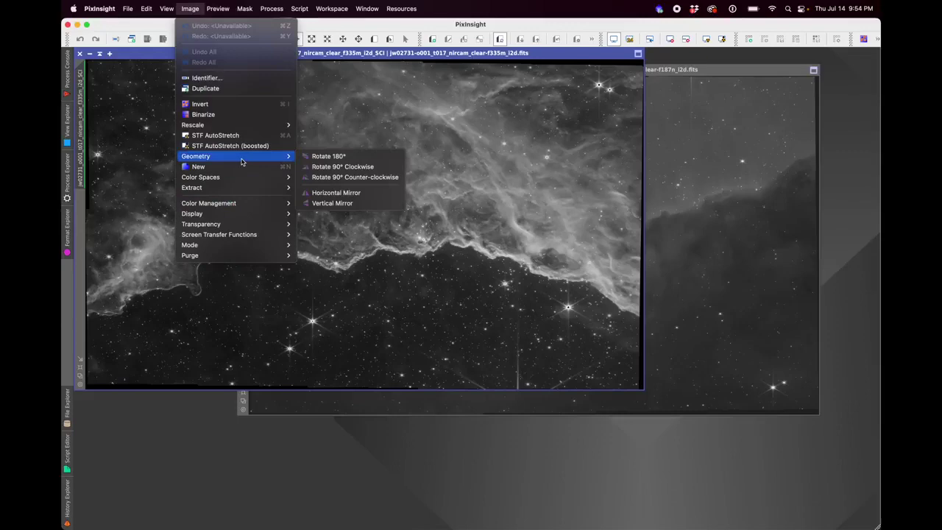
pyautogui.click(369, 205)
pyautogui.click(505, 305)
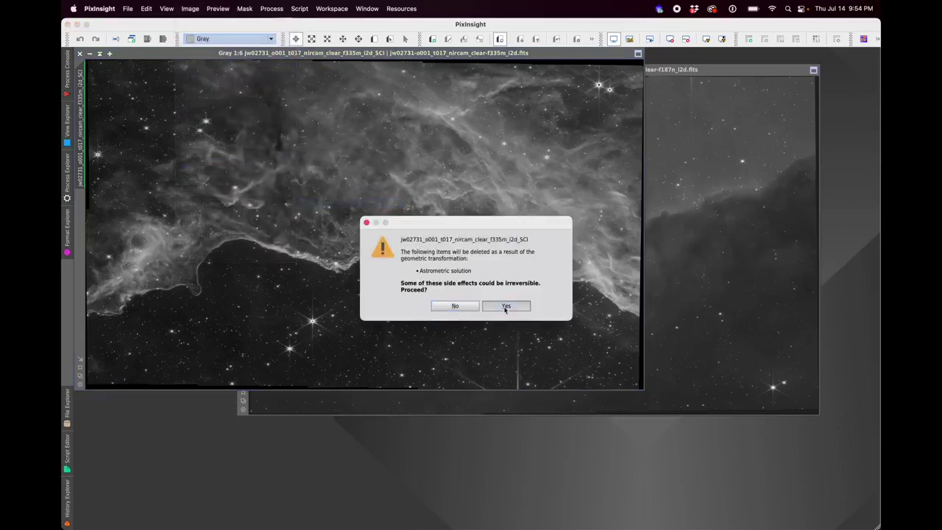
# Crop the black borders off the F335M image with DynamicCrop, using a 6954 by 3994 pixel region anchored at 3531, 2087.
pyautogui.click(405, 38)
pyautogui.moveTo(404, 54); pyautogui.dragTo(464, 104)
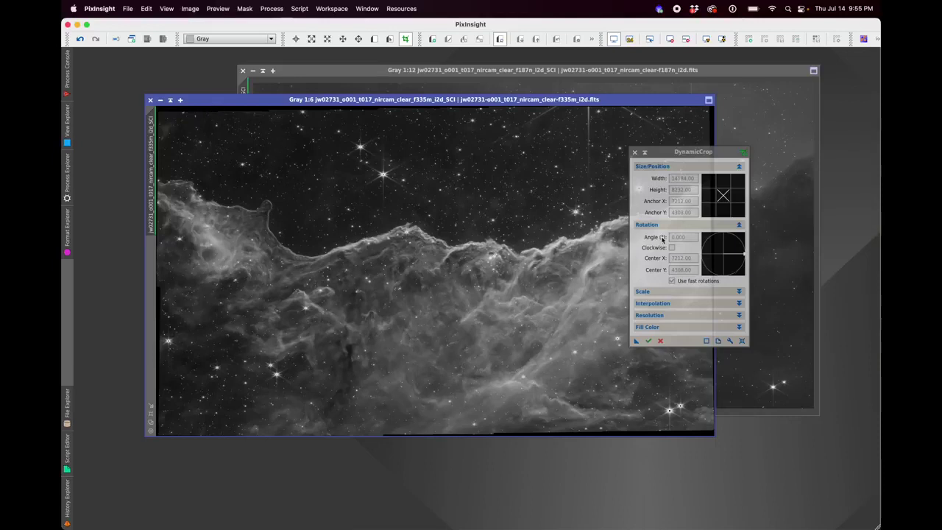
pyautogui.moveTo(691, 151); pyautogui.dragTo(761, 150)
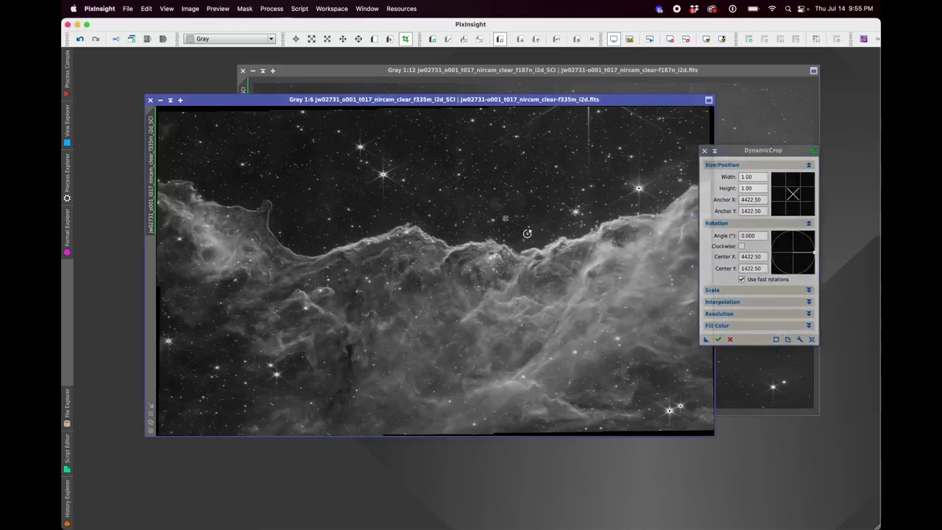
pyautogui.click(810, 338)
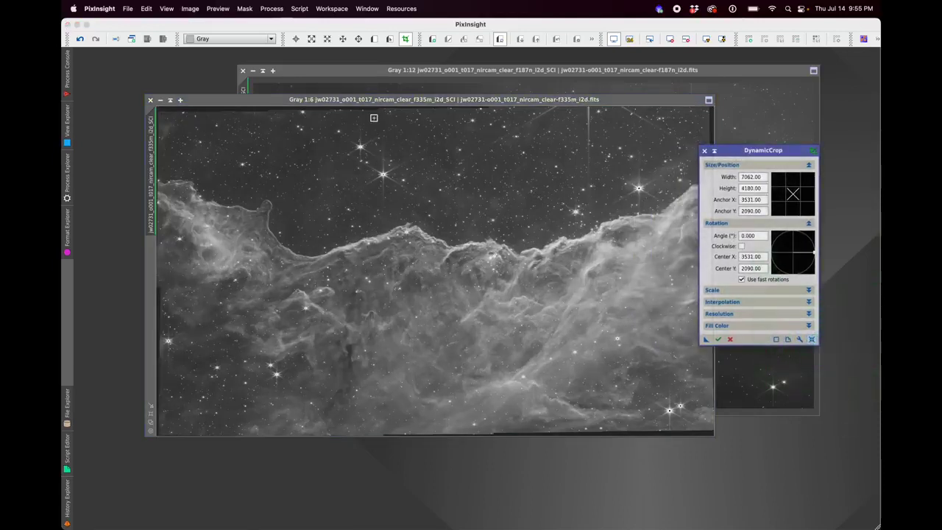
pyautogui.moveTo(370, 107); pyautogui.dragTo(370, 118)
pyautogui.moveTo(160, 300); pyautogui.dragTo(166, 300)
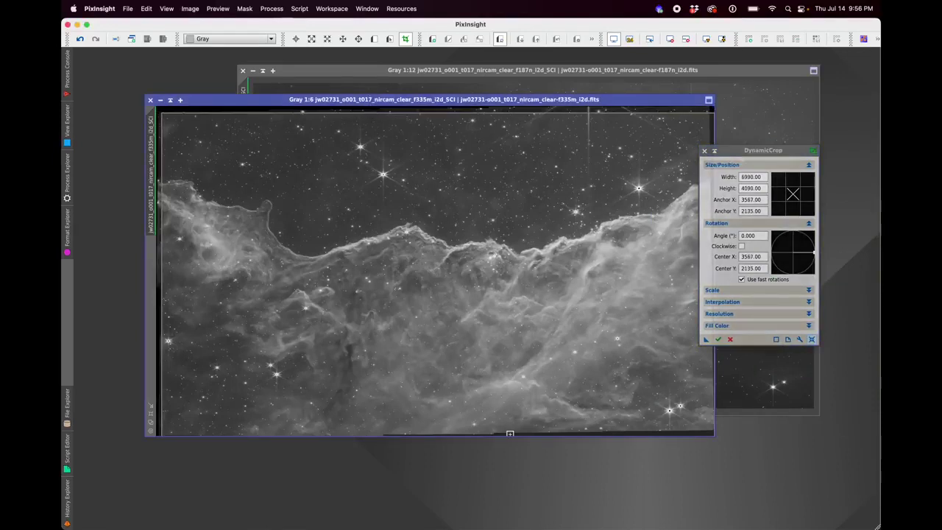
pyautogui.moveTo(511, 434); pyautogui.dragTo(511, 427)
pyautogui.moveTo(711, 378); pyautogui.dragTo(707, 378)
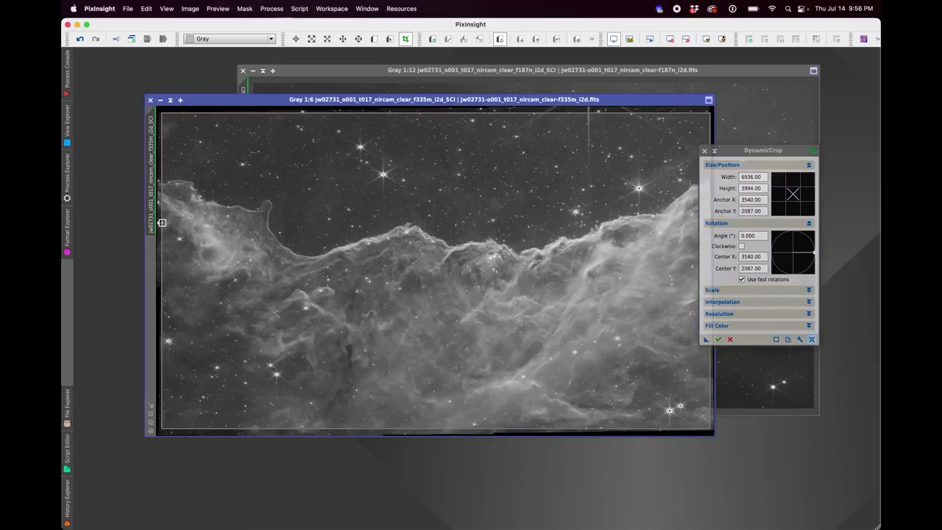
pyautogui.moveTo(162, 222); pyautogui.dragTo(159, 223)
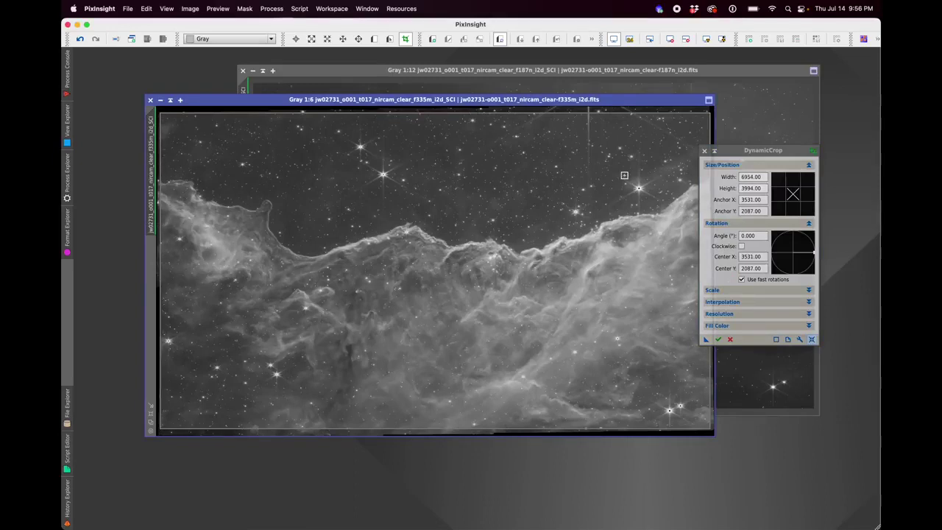
pyautogui.click(717, 339)
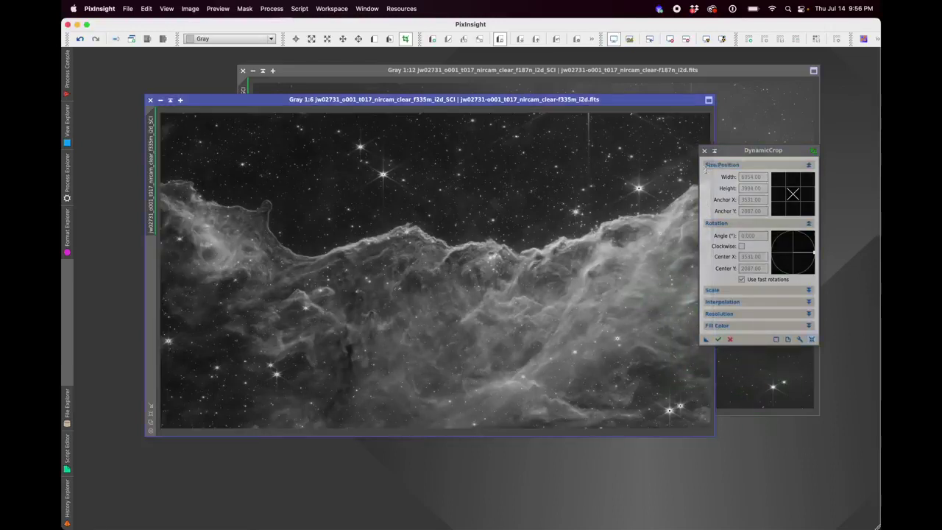
# Compare the F187N and F335M images by bringing each to the front in turn, and cancel the active DynamicCrop session.
pyautogui.moveTo(737, 154); pyautogui.dragTo(784, 155)
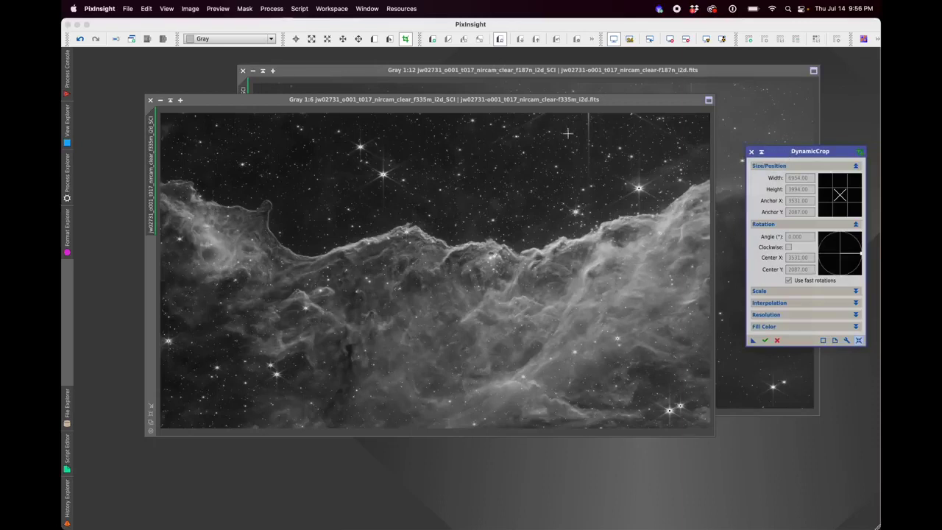
pyautogui.moveTo(601, 107); pyautogui.dragTo(588, 103)
pyautogui.click(735, 74)
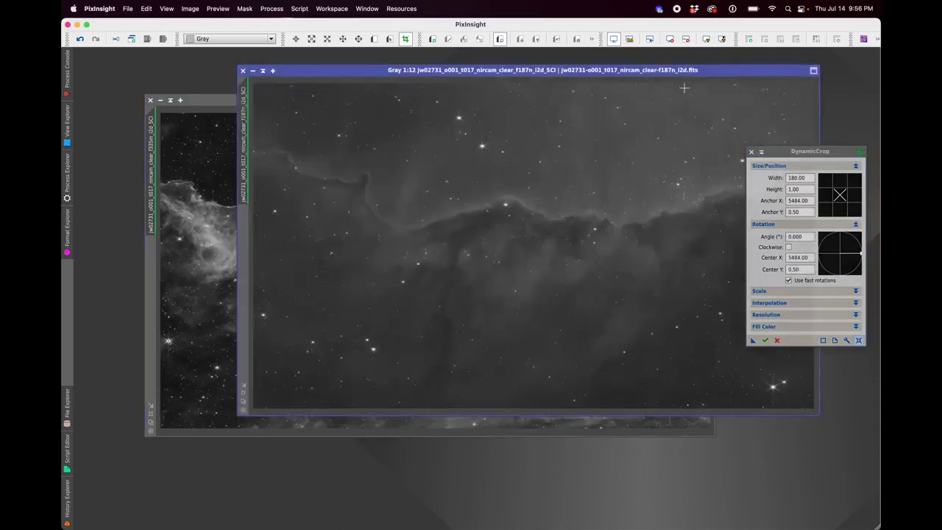
pyautogui.click(218, 101)
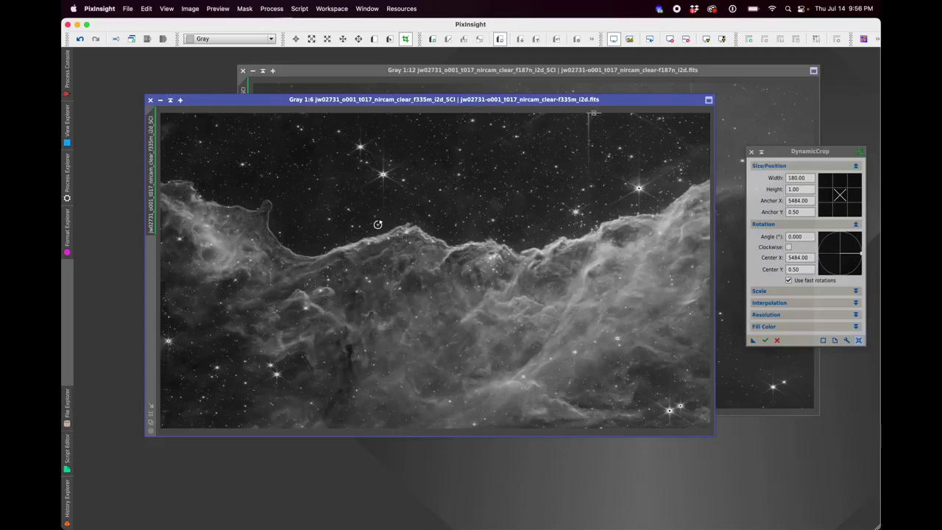
pyautogui.click(557, 70)
pyautogui.click(210, 102)
pyautogui.click(751, 152)
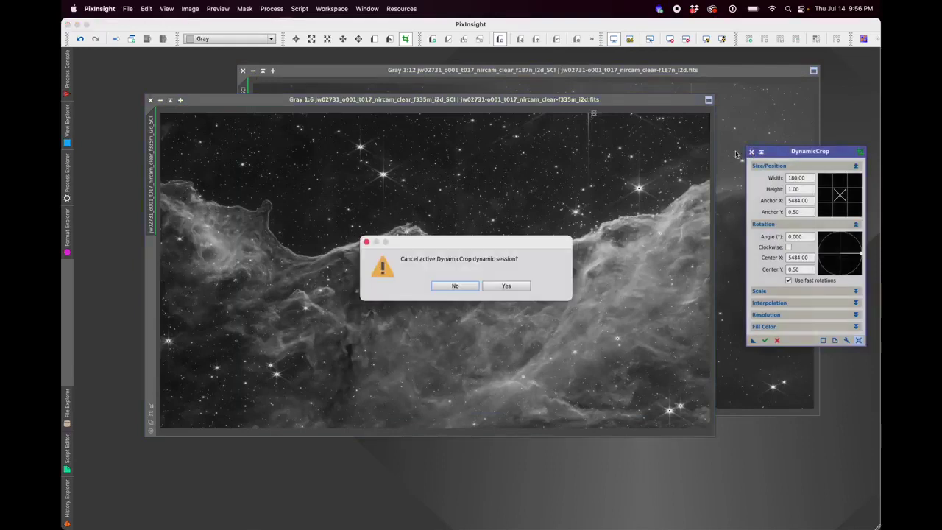
pyautogui.click(506, 286)
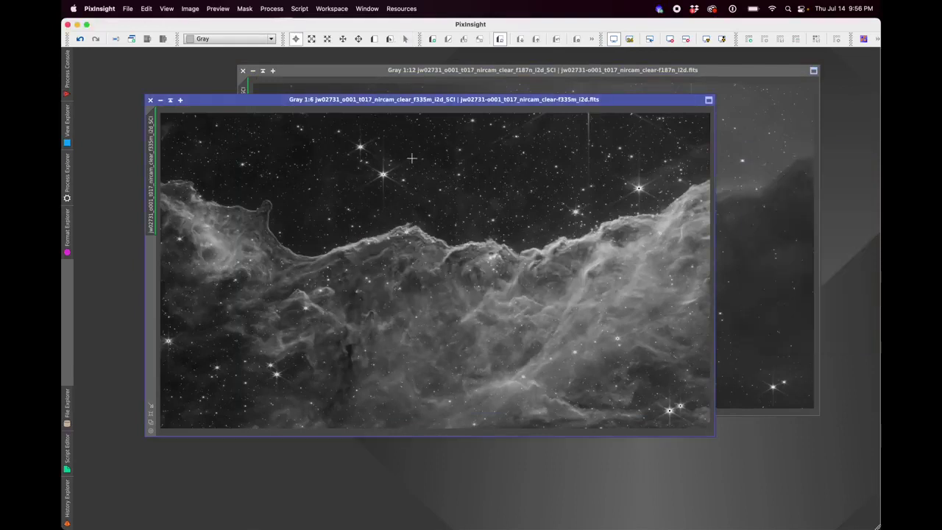
# Define a preview over the sky and central ridge in the F335M image and one over the matching area of the F187N image.
pyautogui.click(373, 41)
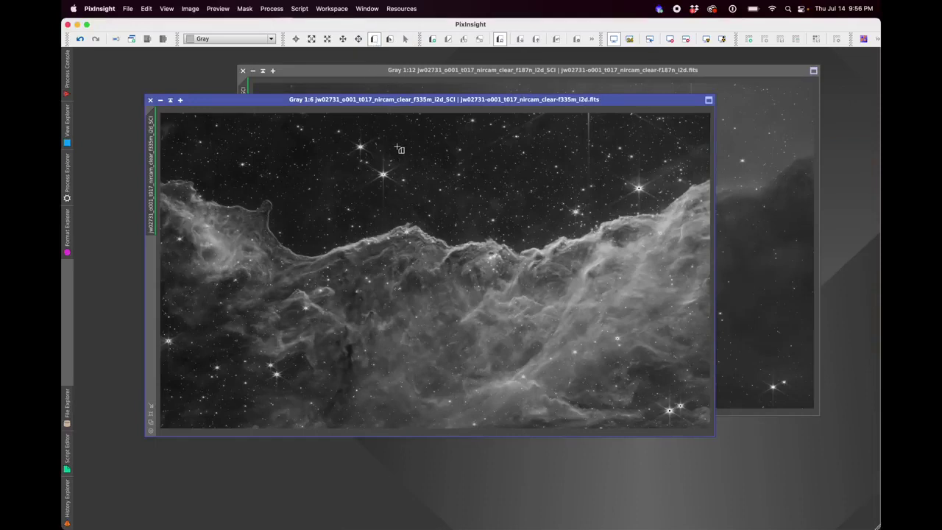
pyautogui.moveTo(393, 145); pyautogui.dragTo(504, 243)
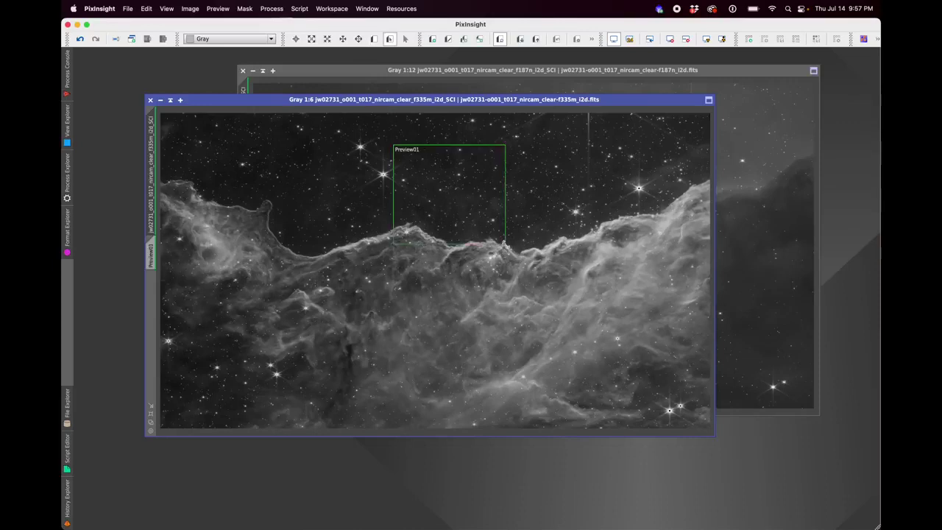
pyautogui.click(509, 70)
pyautogui.click(374, 38)
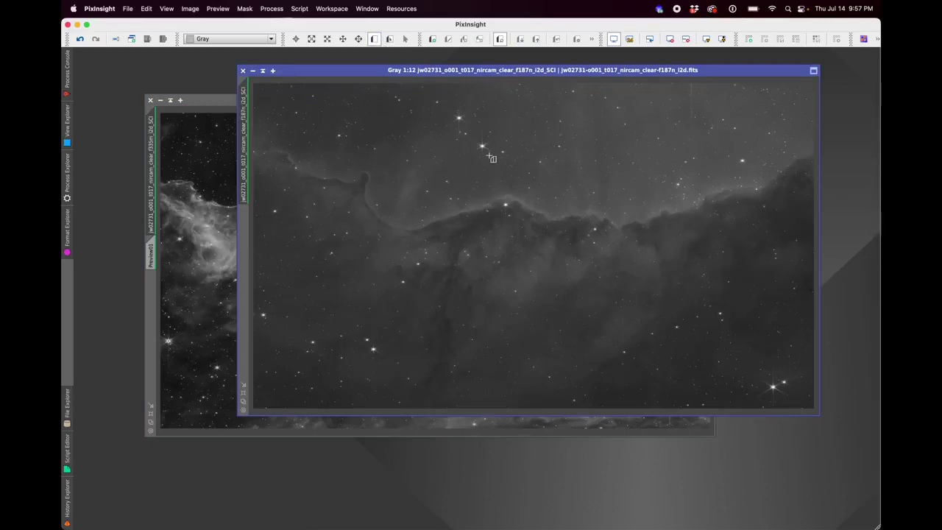
pyautogui.moveTo(486, 133); pyautogui.dragTo(599, 227)
pyautogui.moveTo(303, 71)
pyautogui.mouseDown()
pyautogui.moveTo(204, 98)
pyautogui.moveTo(306, 86)
pyautogui.mouseUp()
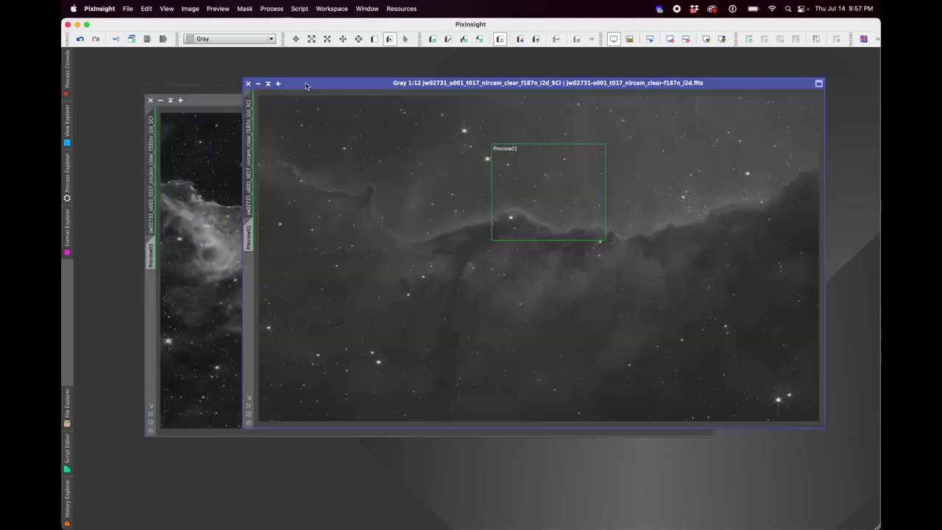
pyautogui.click(200, 94)
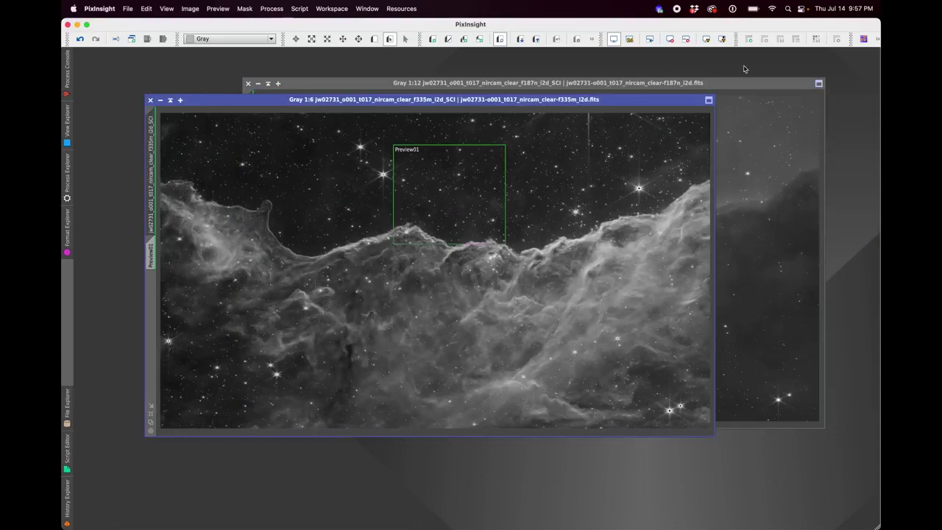
# Open StarAlignment and choose the F335M SCI main view as the reference image.
pyautogui.click(758, 88)
pyautogui.click(233, 103)
pyautogui.click(272, 9)
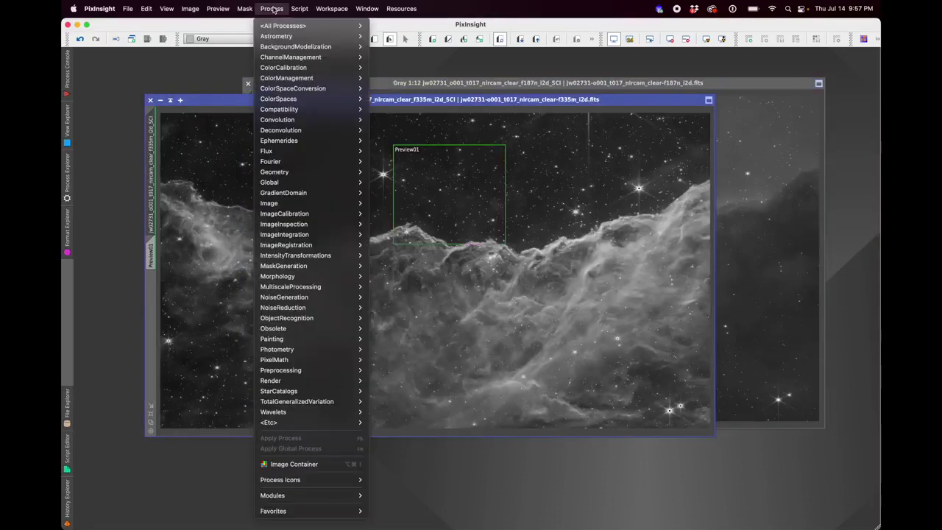
pyautogui.moveTo(312, 246)
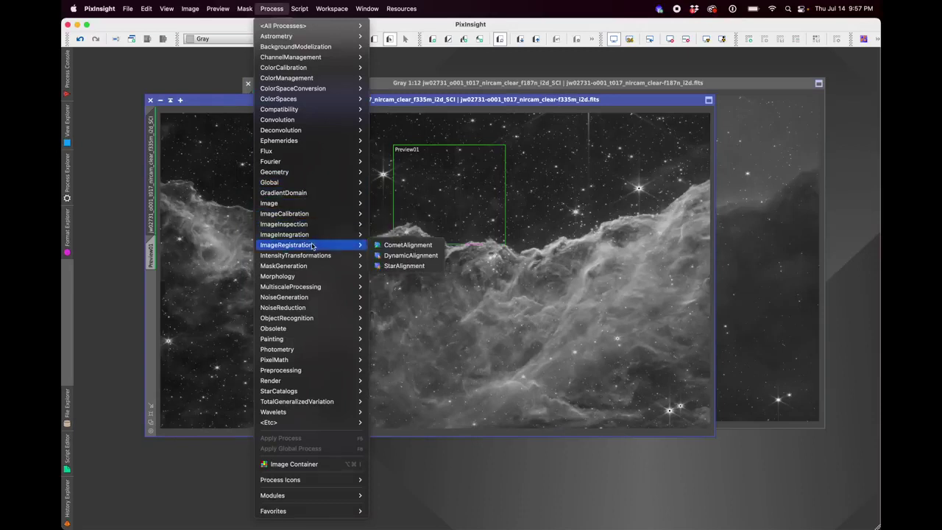
pyautogui.click(393, 266)
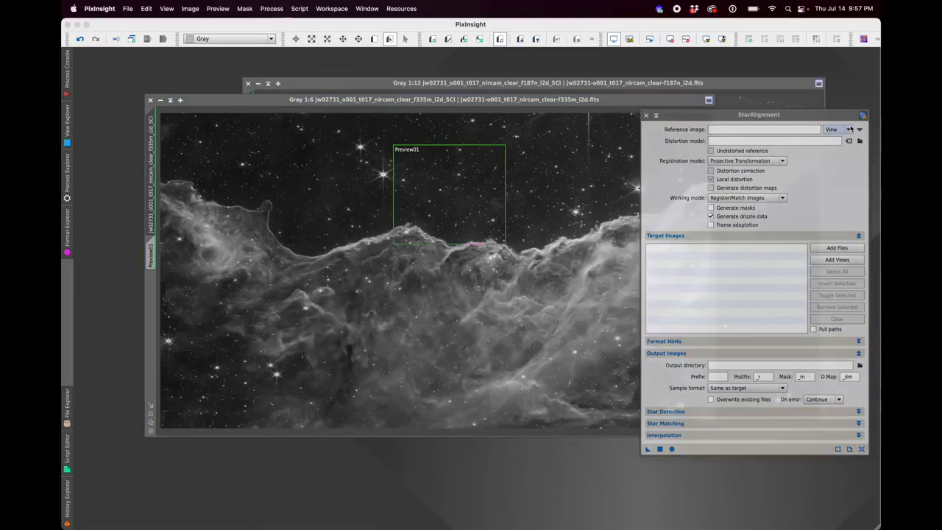
pyautogui.click(860, 130)
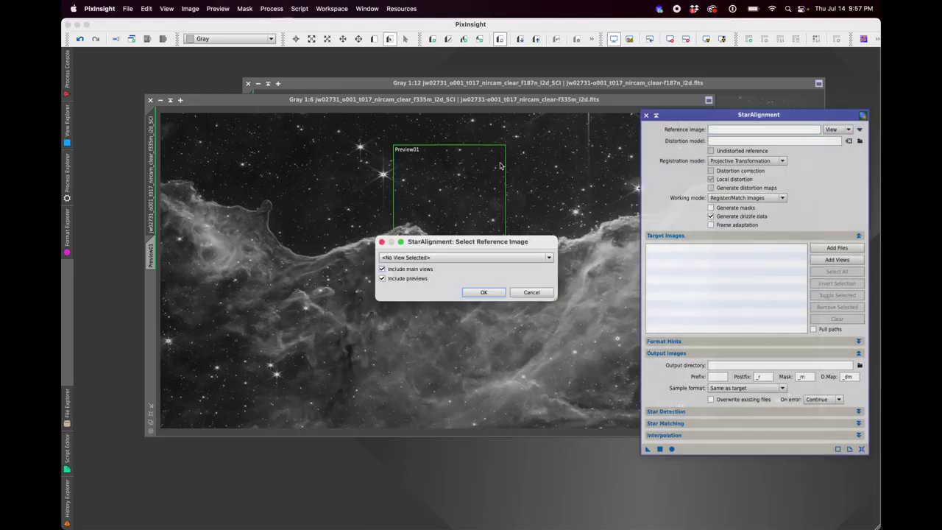
pyautogui.click(452, 257)
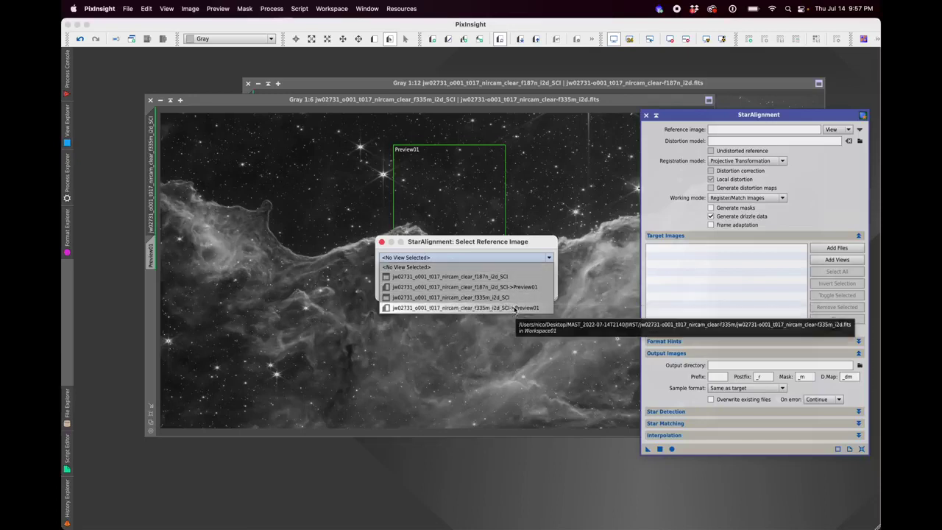
pyautogui.click(486, 297)
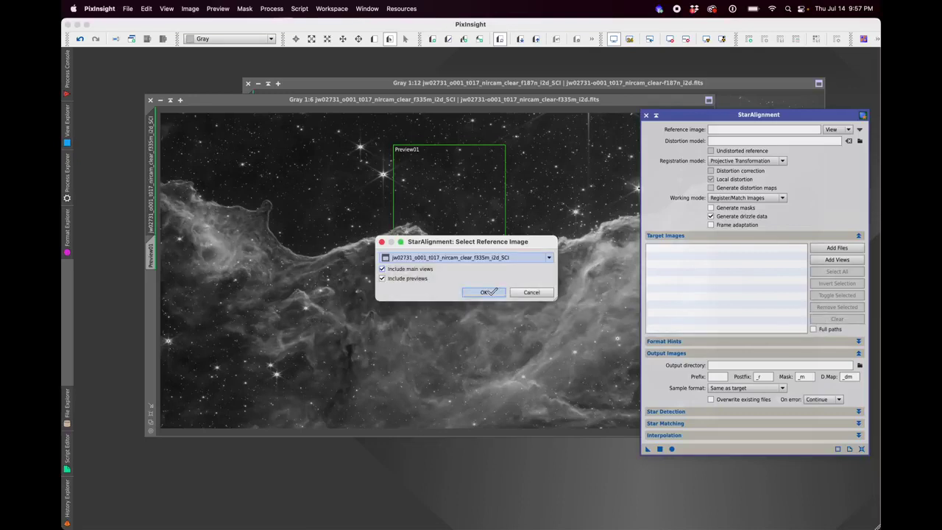
pyautogui.click(488, 292)
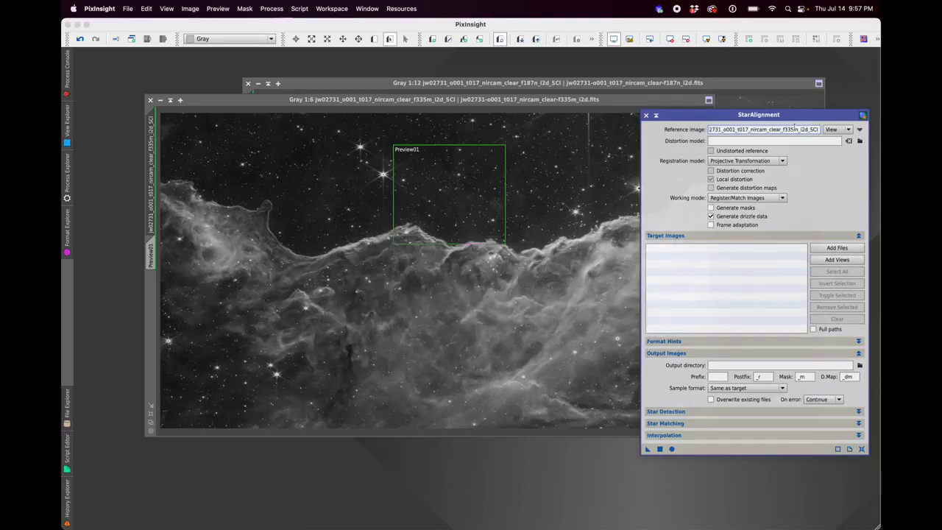
# Turn off drizzle data generation in StarAlignment and check that star matching is restricted to previews.
pyautogui.moveTo(794, 115); pyautogui.dragTo(726, 87)
pyautogui.click(643, 187)
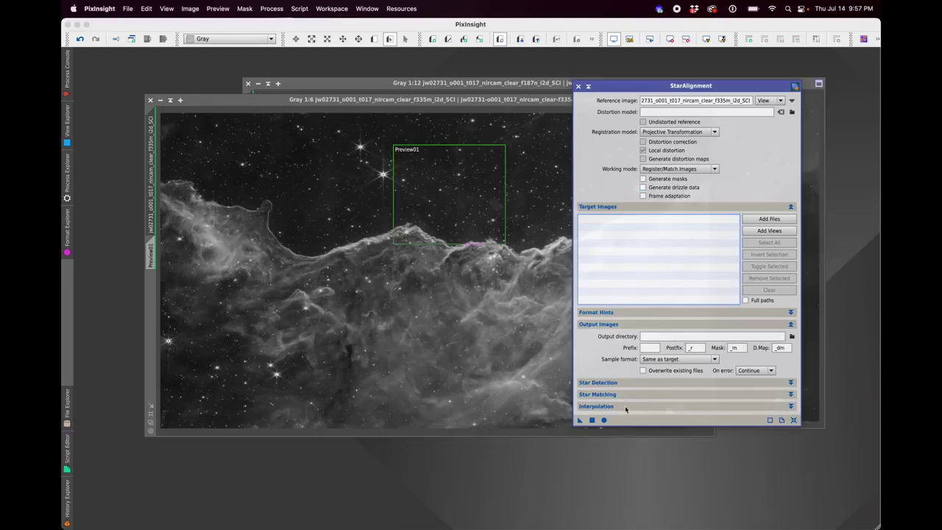
pyautogui.click(626, 395)
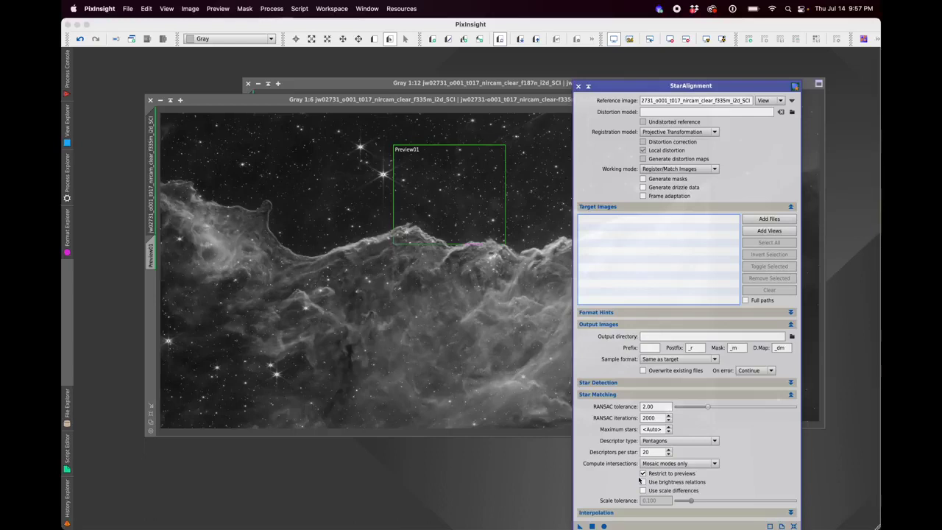
pyautogui.click(612, 395)
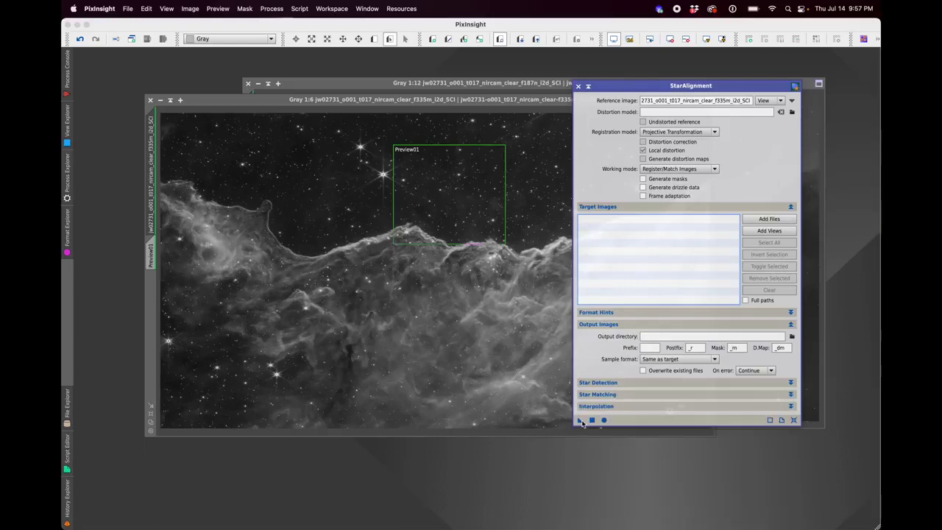
# Apply the star alignment to the F187N SCI image to register it to the F335M reference.
pyautogui.click(511, 90)
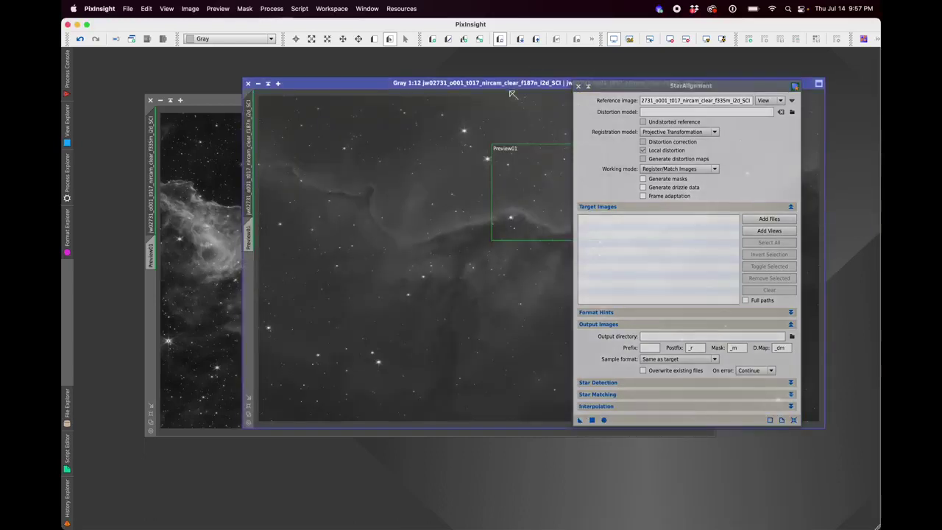
pyautogui.click(580, 424)
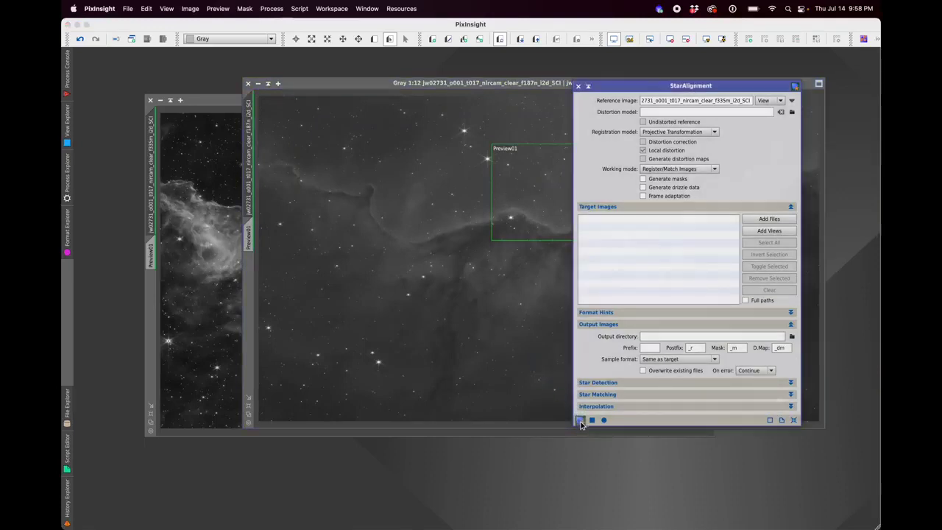
pyautogui.moveTo(580, 424); pyautogui.dragTo(463, 284)
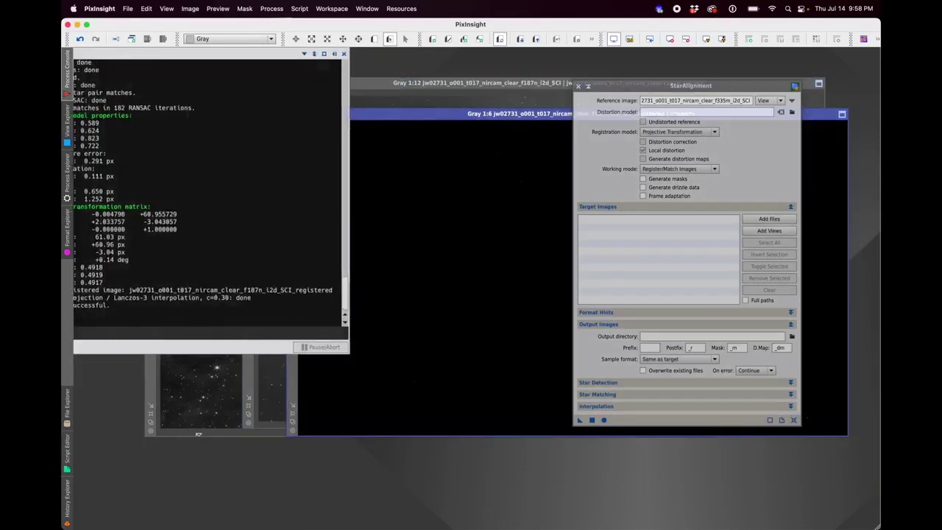
# Apply an automatic screen stretch to the registered F187N image.
pyautogui.click(219, 103)
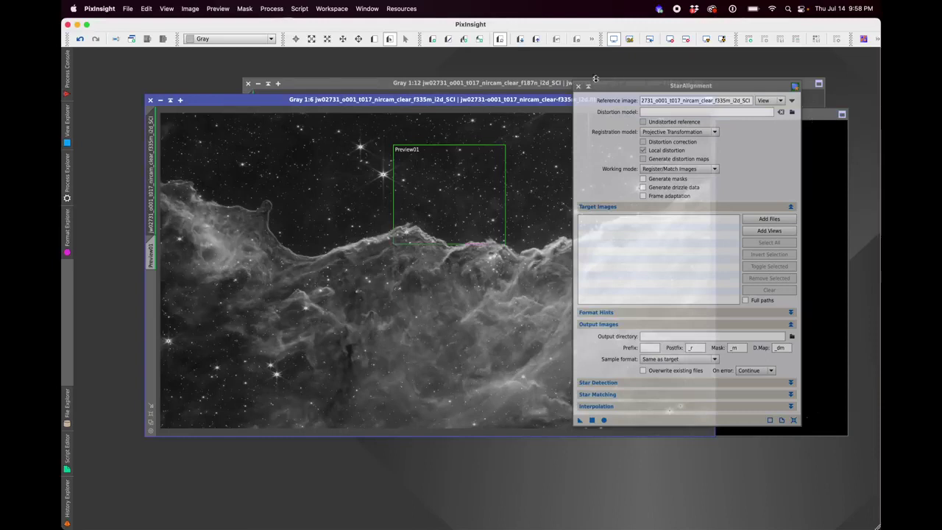
pyautogui.click(734, 120)
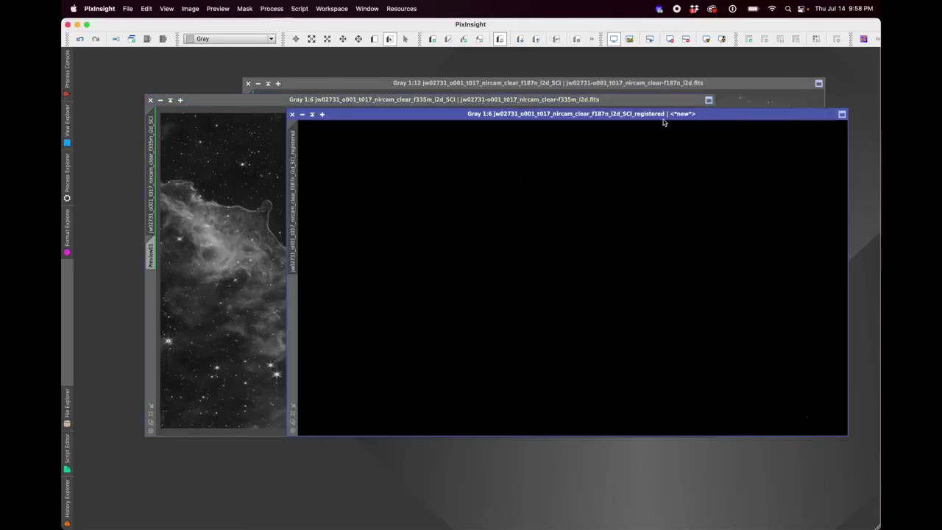
pyautogui.click(707, 41)
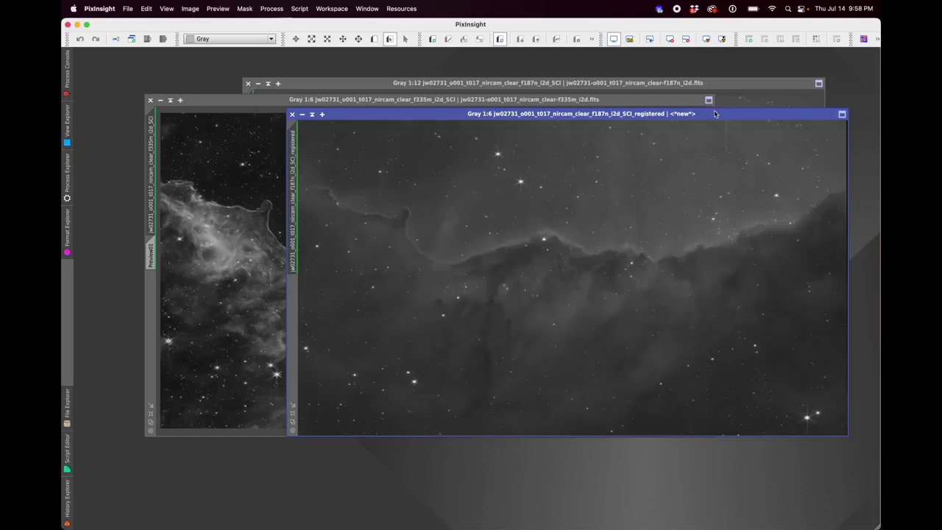
# Fit the F335M window to its image and compare it with the registered F187N image by alternating which is in front.
pyautogui.moveTo(713, 114); pyautogui.dragTo(745, 168)
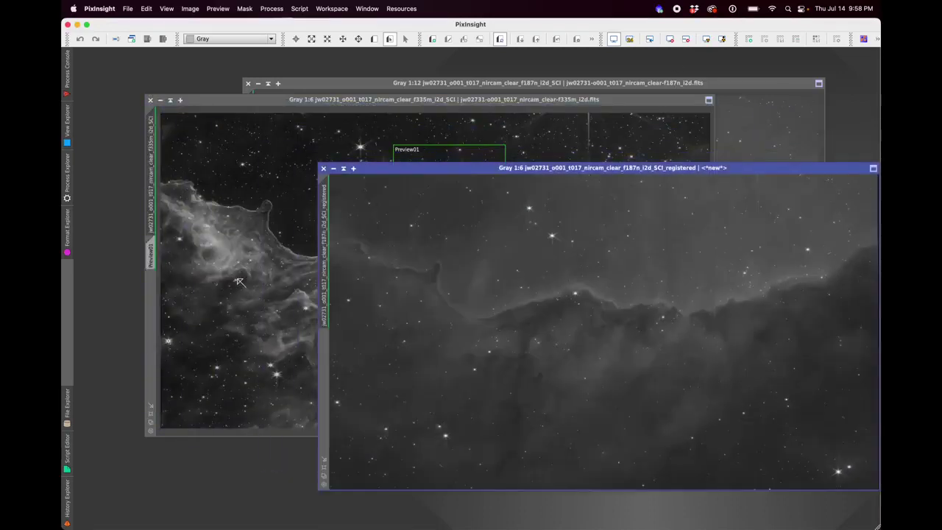
pyautogui.click(152, 418)
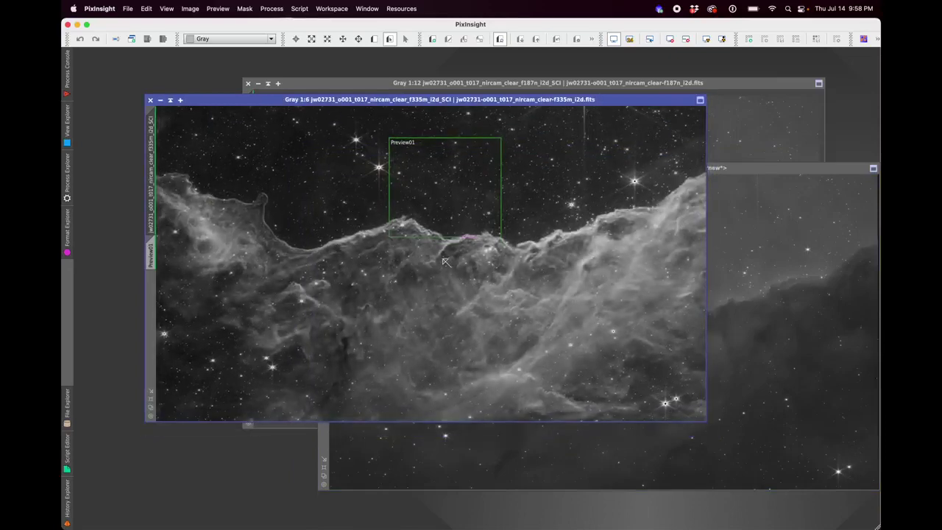
pyautogui.moveTo(740, 169); pyautogui.dragTo(645, 107)
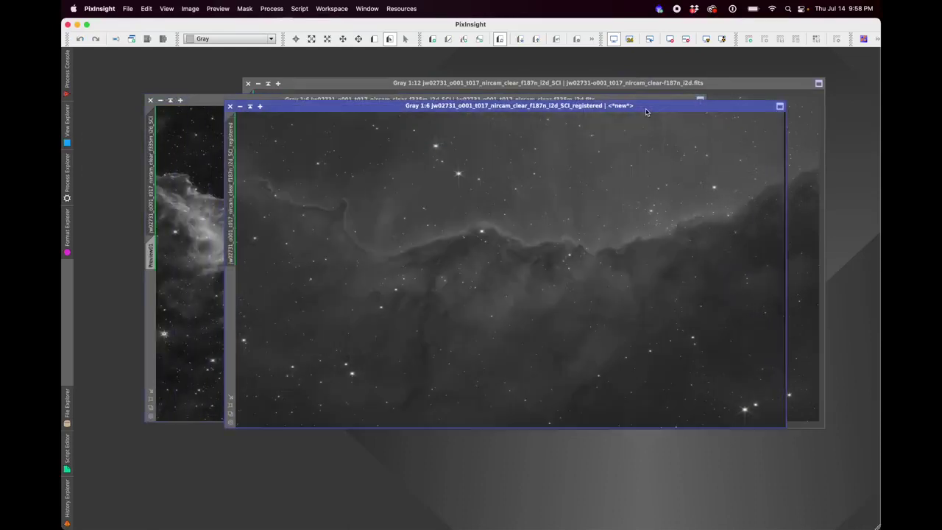
pyautogui.click(213, 106)
pyautogui.click(743, 108)
pyautogui.click(219, 103)
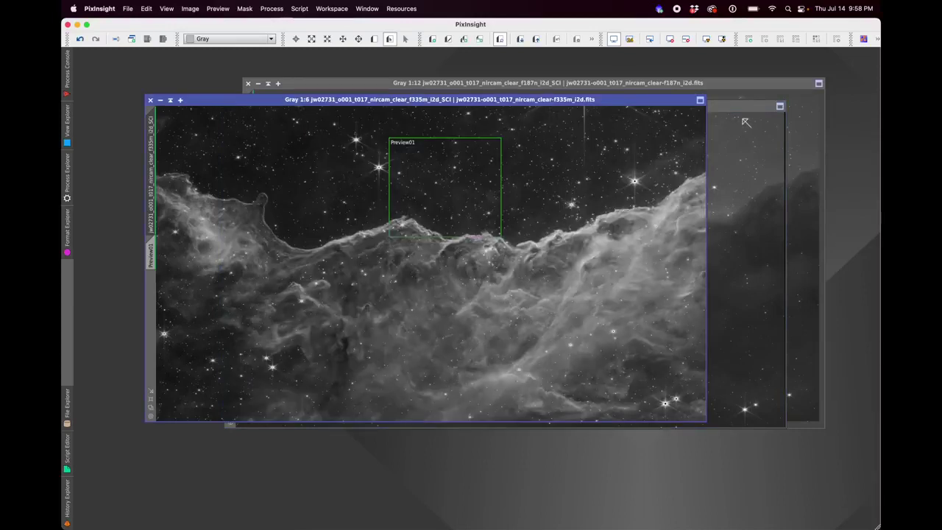
pyautogui.click(741, 109)
# Open HistogramTransformation for the F335M image and remove that image's temporary screen stretch.
pyautogui.click(201, 208)
pyautogui.click(272, 8)
pyautogui.moveTo(311, 259)
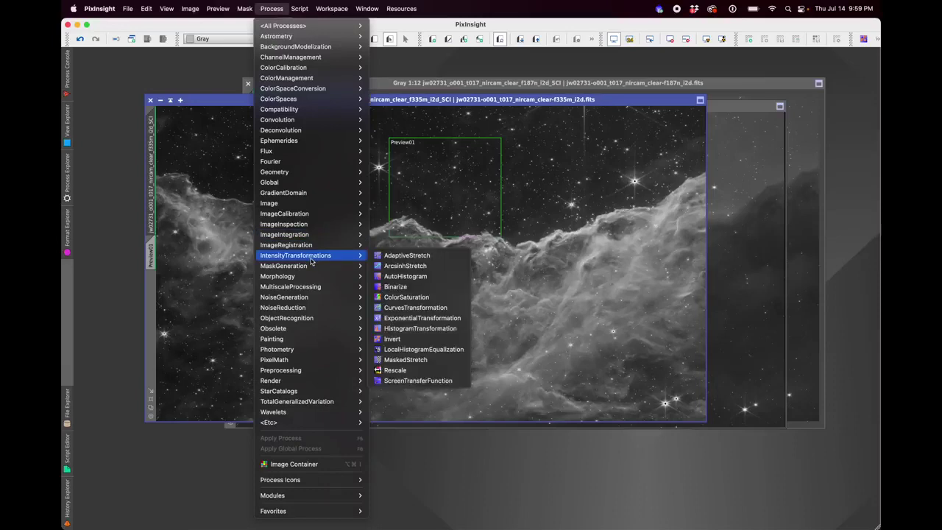
pyautogui.click(397, 329)
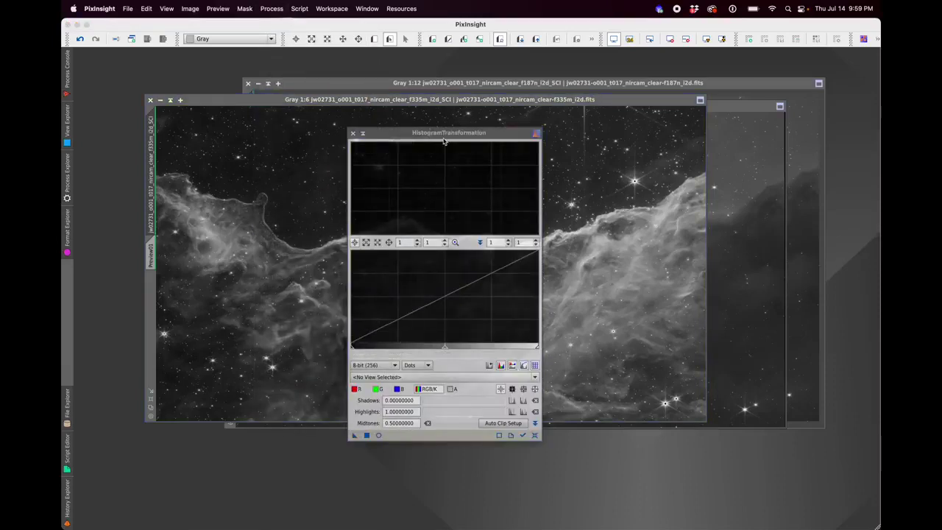
pyautogui.moveTo(457, 130); pyautogui.dragTo(646, 118)
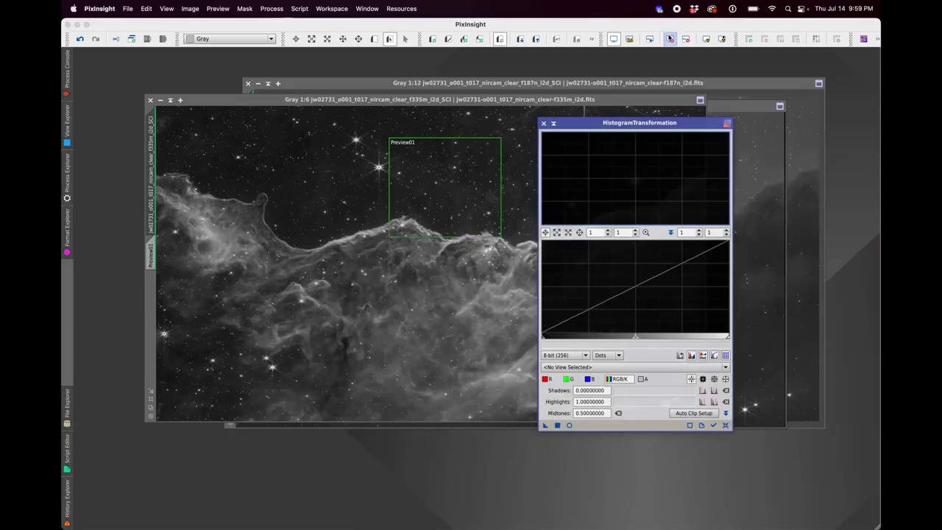
pyautogui.click(669, 38)
# Permanently stretch the F335M SCI image with HistogramTransformation, applying midtones of 0.06835443 and a second pass of 0.16202532.
pyautogui.click(592, 367)
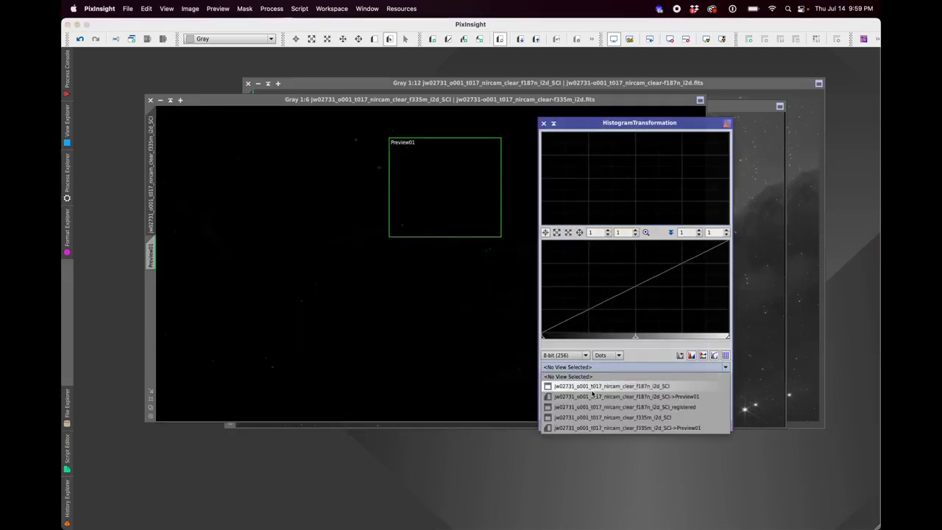
pyautogui.click(550, 416)
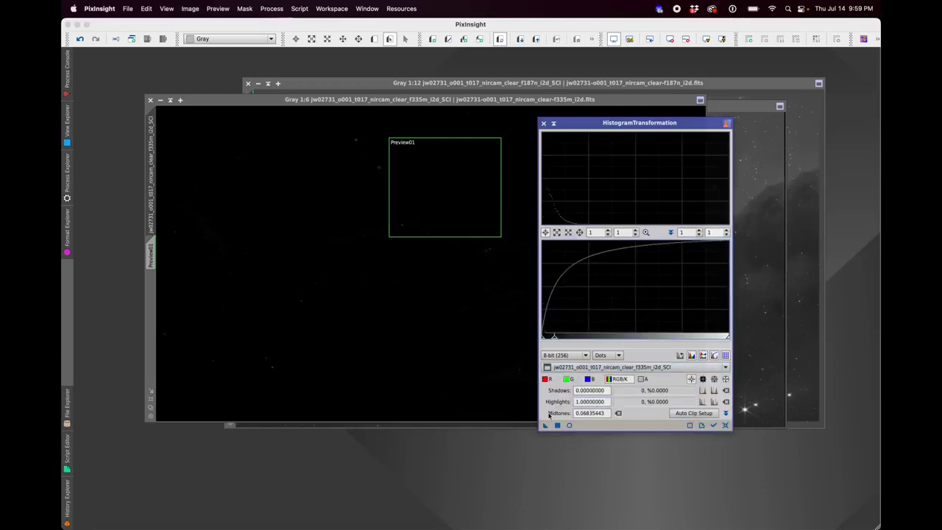
pyautogui.moveTo(553, 336); pyautogui.dragTo(572, 336)
pyautogui.click(557, 426)
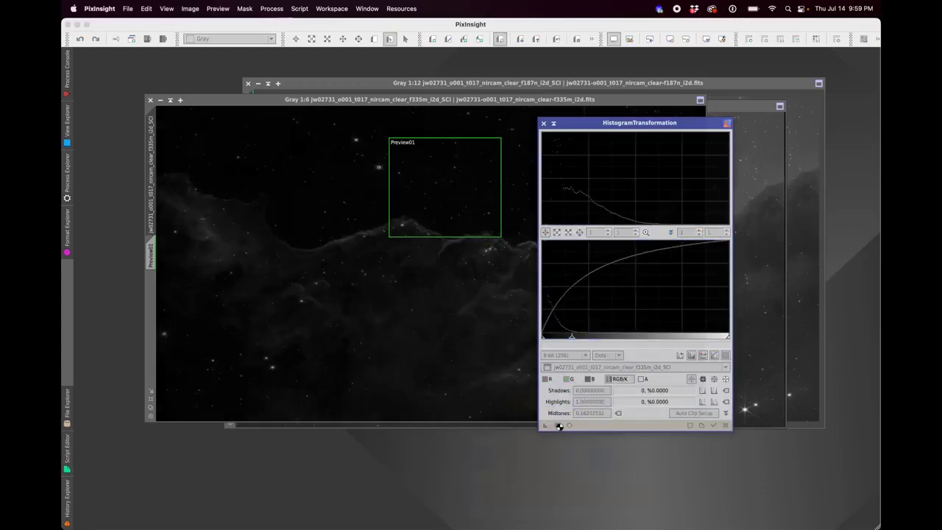
pyautogui.moveTo(552, 124); pyautogui.dragTo(691, 144)
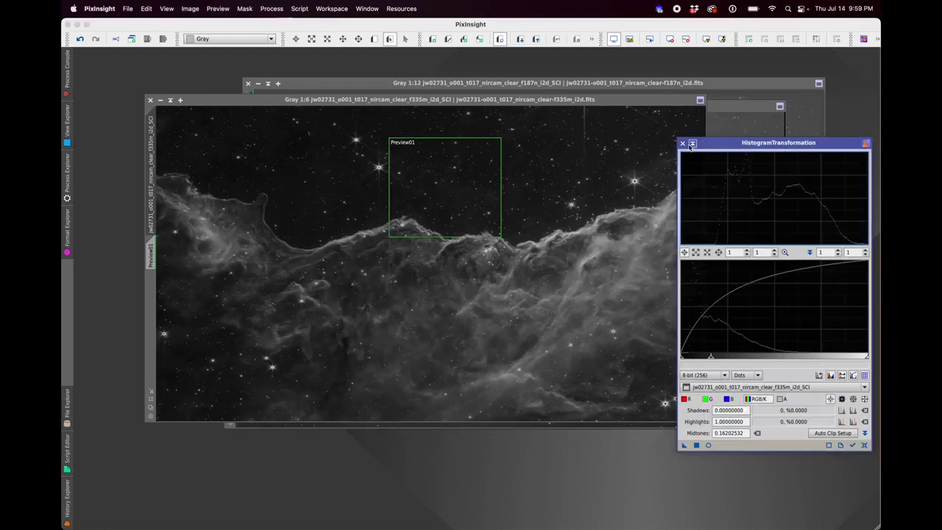
pyautogui.click(691, 144)
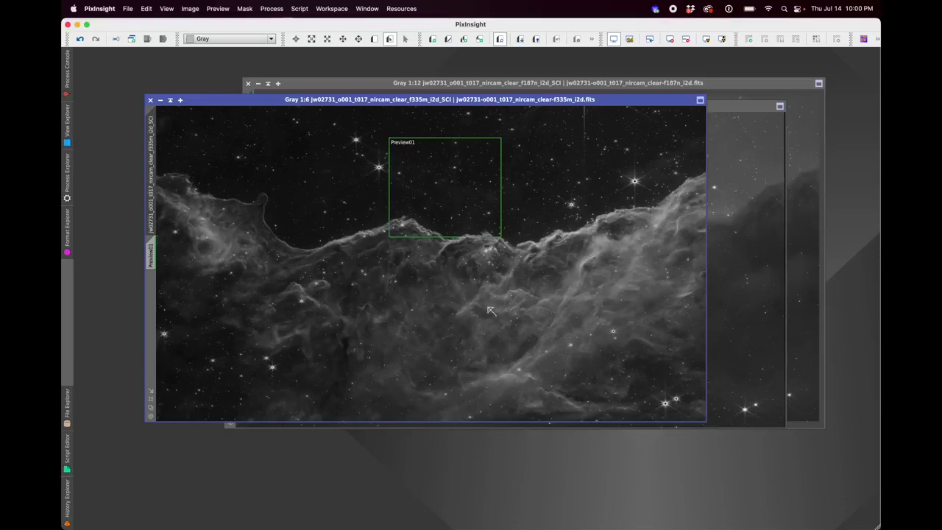
pyautogui.click(129, 8)
pyautogui.click(147, 97)
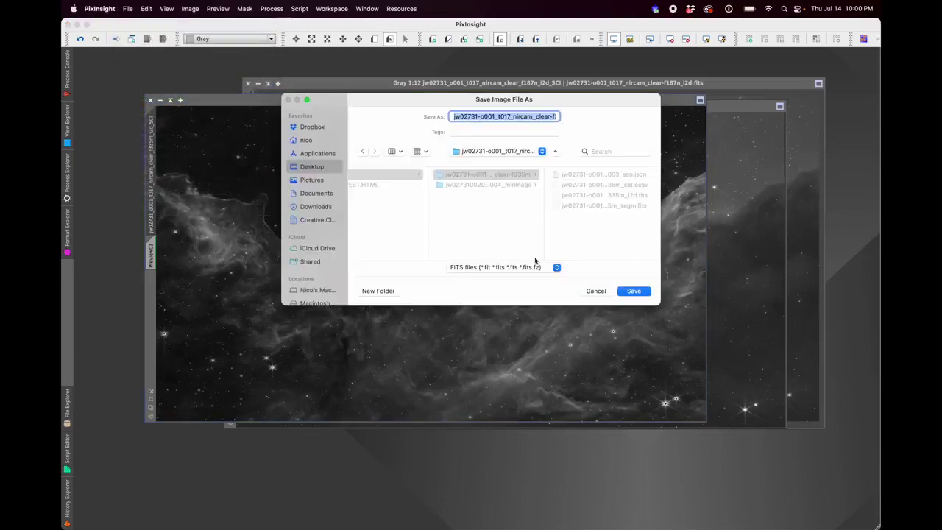
pyautogui.click(502, 267)
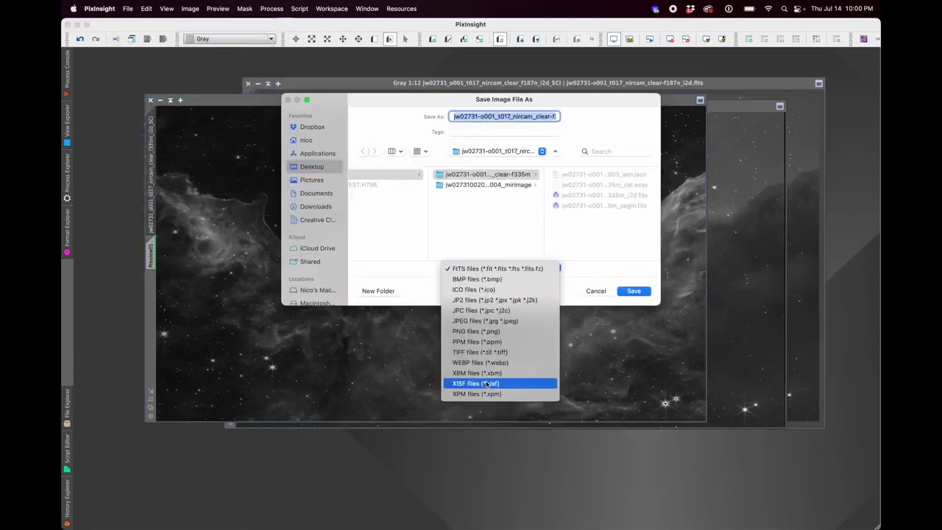
pyautogui.click(488, 353)
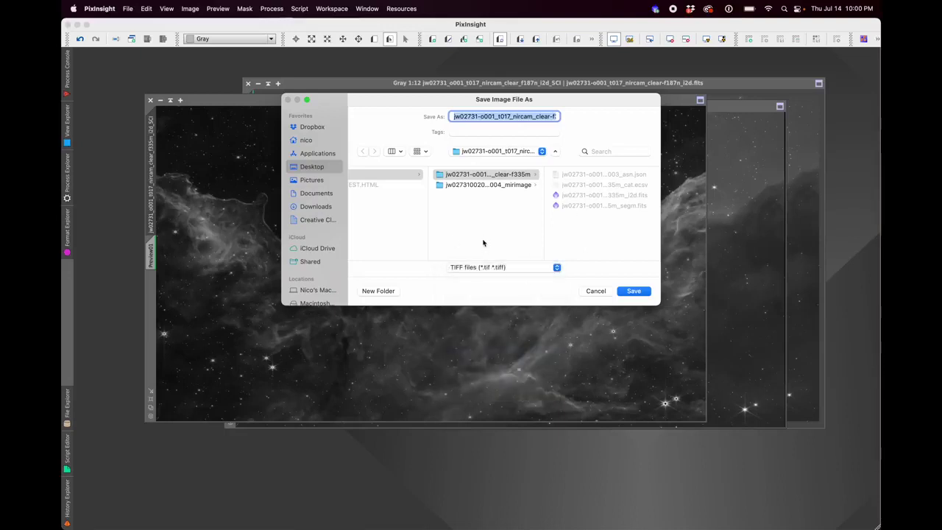
pyautogui.click(596, 291)
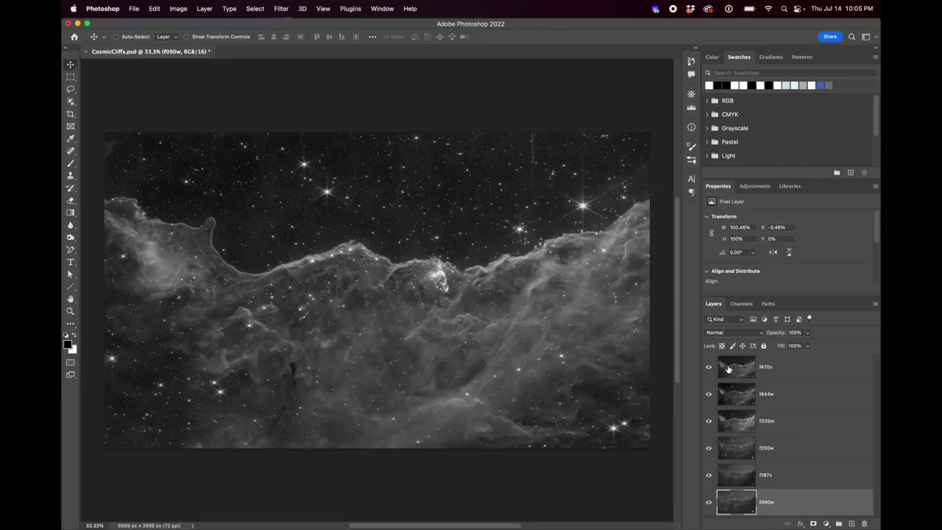
# Compare the filter images by hiding the f470n, f444w, f335m and f200w layers one at a time, and show them again.
pyautogui.click(766, 376)
pyautogui.click(709, 370)
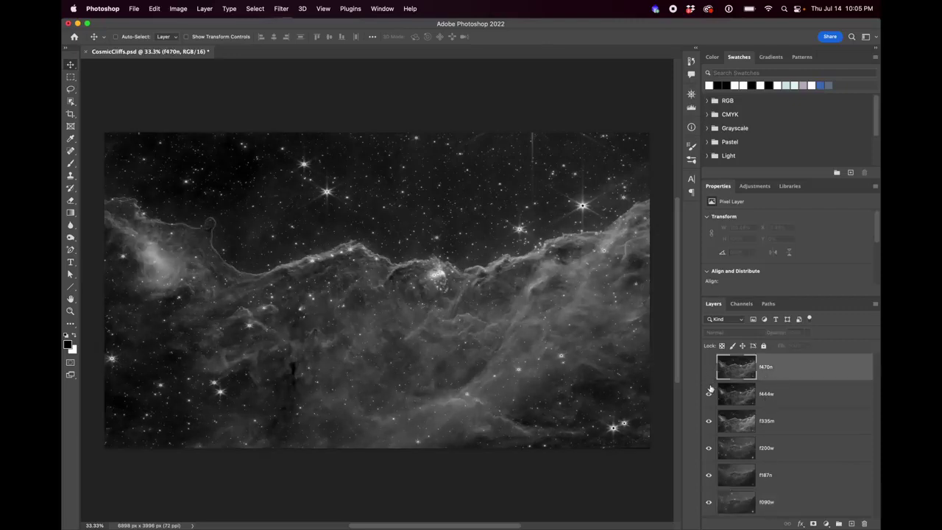
pyautogui.click(709, 395)
pyautogui.click(708, 421)
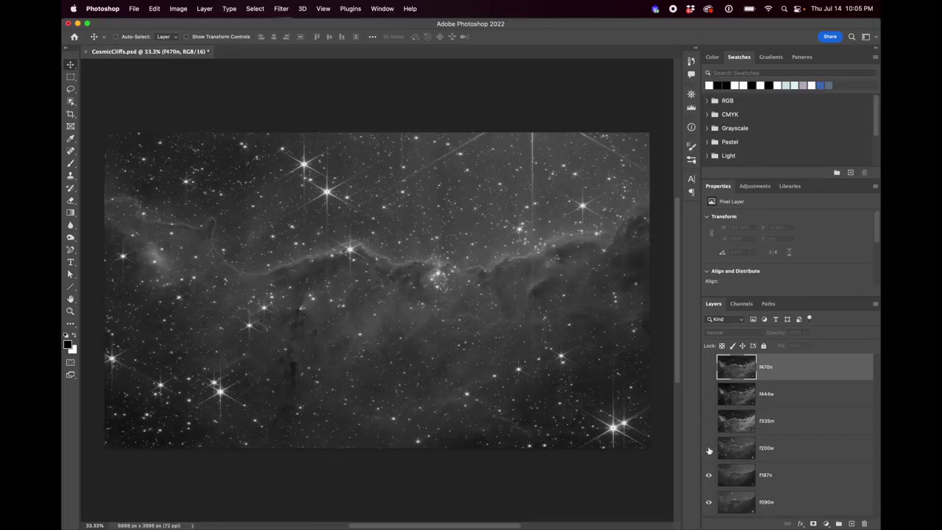
pyautogui.click(708, 448)
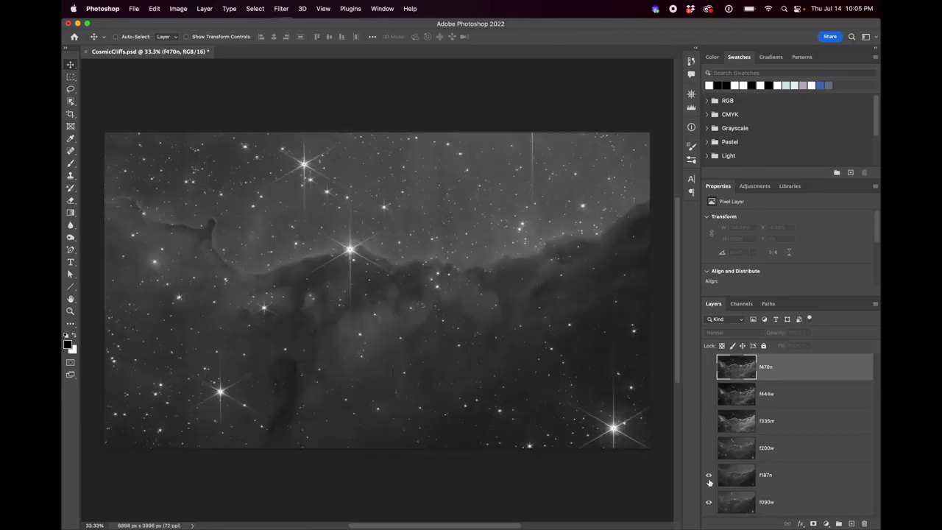
pyautogui.click(708, 448)
pyautogui.click(708, 421)
pyautogui.click(708, 394)
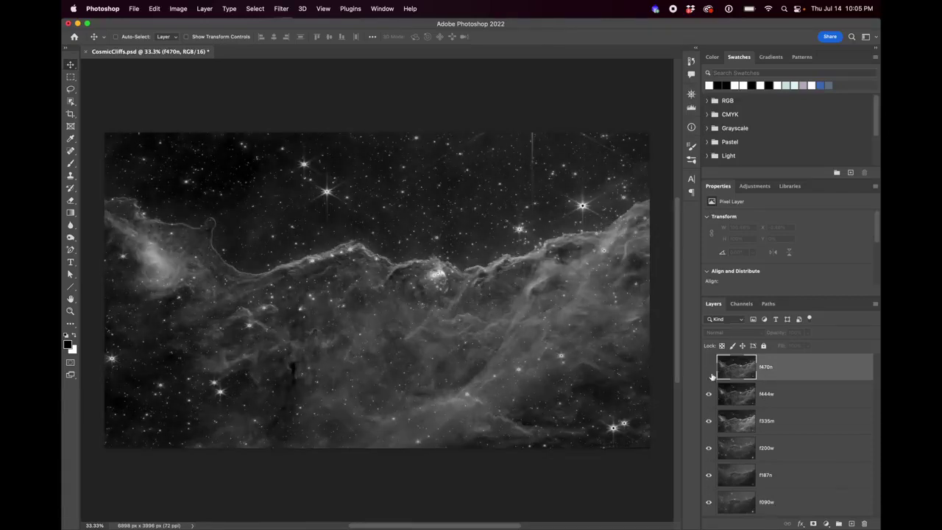
pyautogui.click(708, 368)
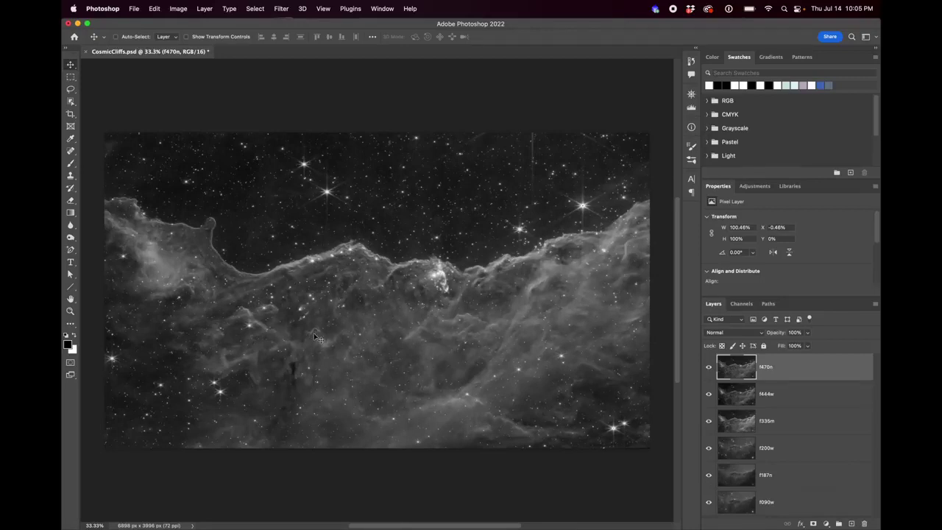
# Compare the layers again by hiding them successively from f470n down to f187n, and restore the visibility of all of them.
pyautogui.click(709, 367)
pyautogui.click(709, 394)
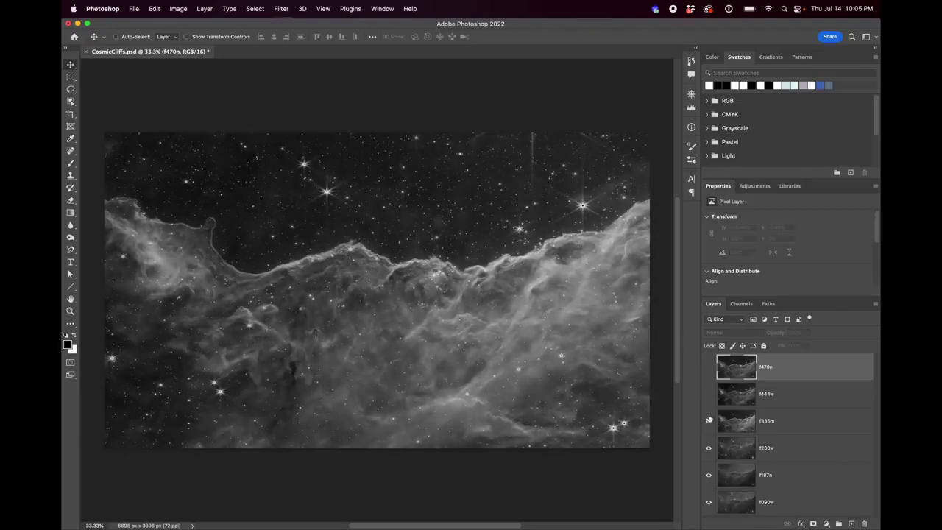
pyautogui.click(708, 421)
pyautogui.click(708, 447)
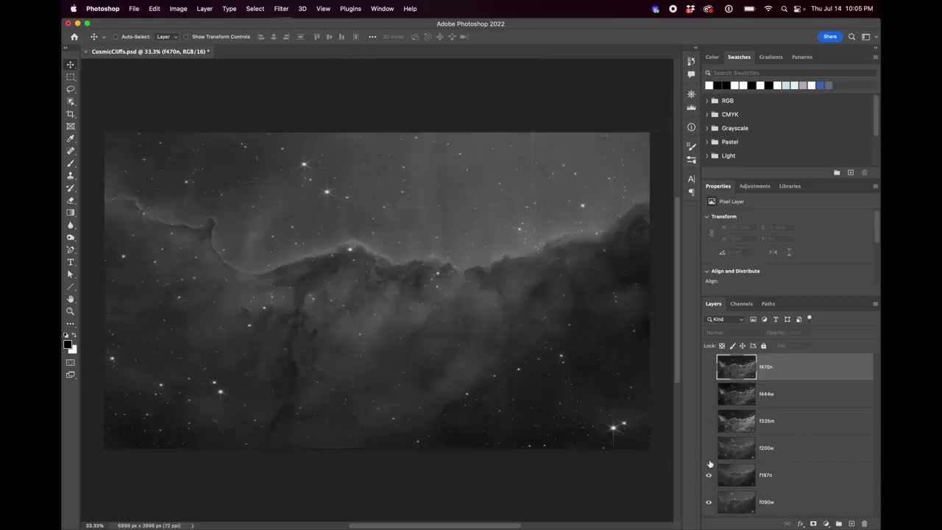
pyautogui.click(708, 475)
pyautogui.click(708, 504)
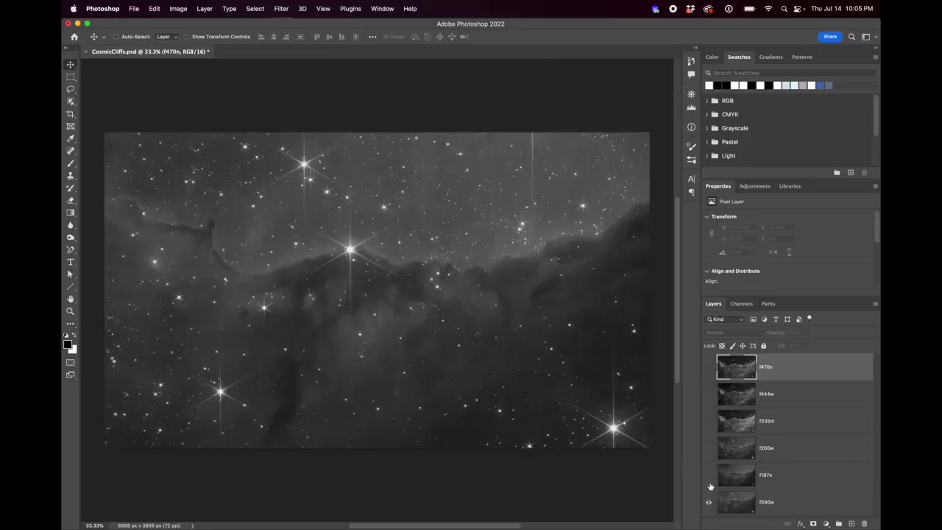
pyautogui.click(709, 475)
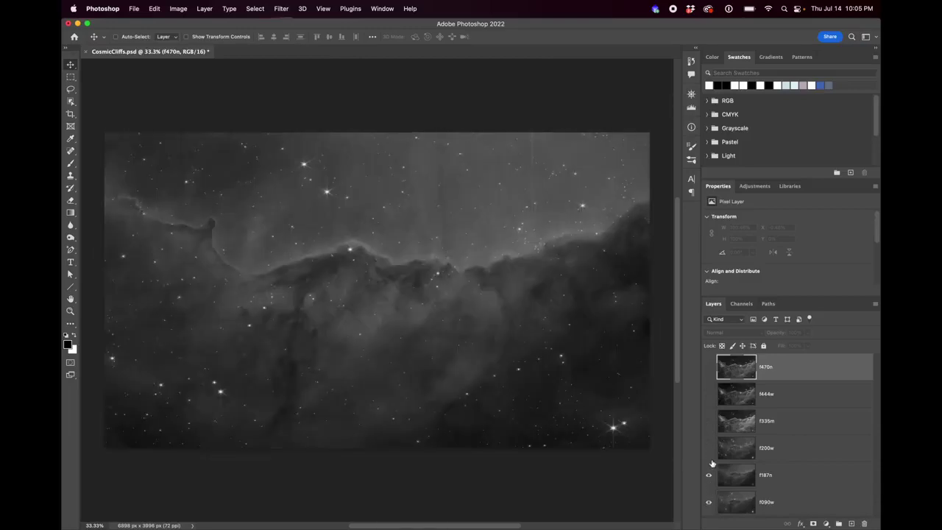
pyautogui.click(709, 421)
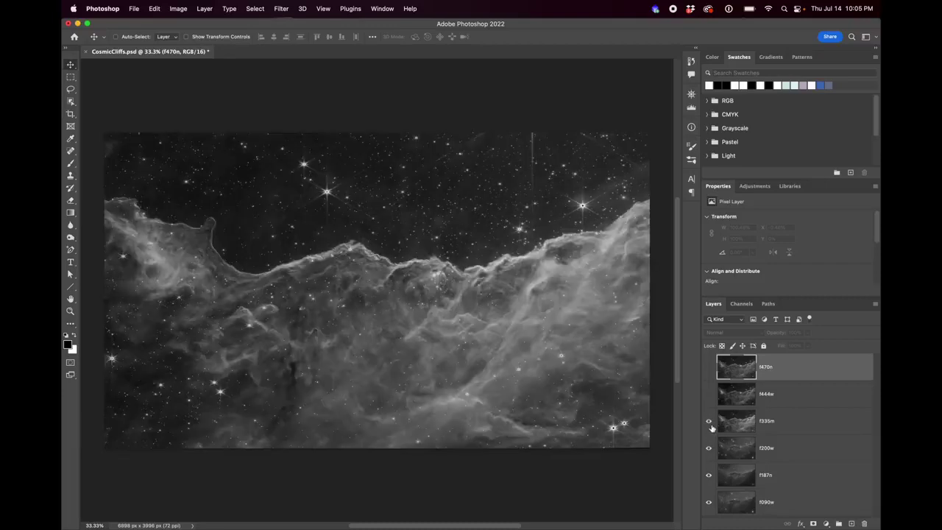
pyautogui.click(709, 394)
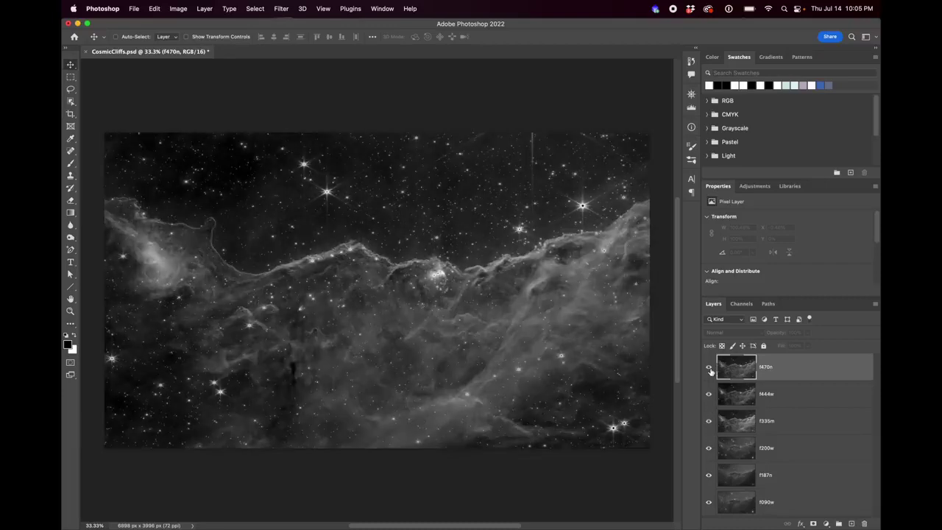
pyautogui.click(709, 369)
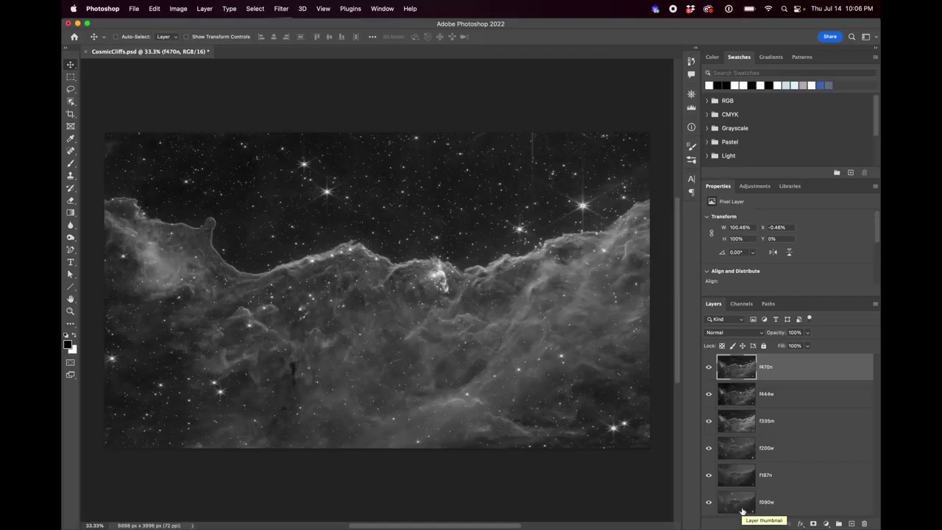
# Hide every layer above f090w and add a Hue/Saturation adjustment layer directly above f090w.
pyautogui.moveTo(709, 367); pyautogui.dragTo(709, 476)
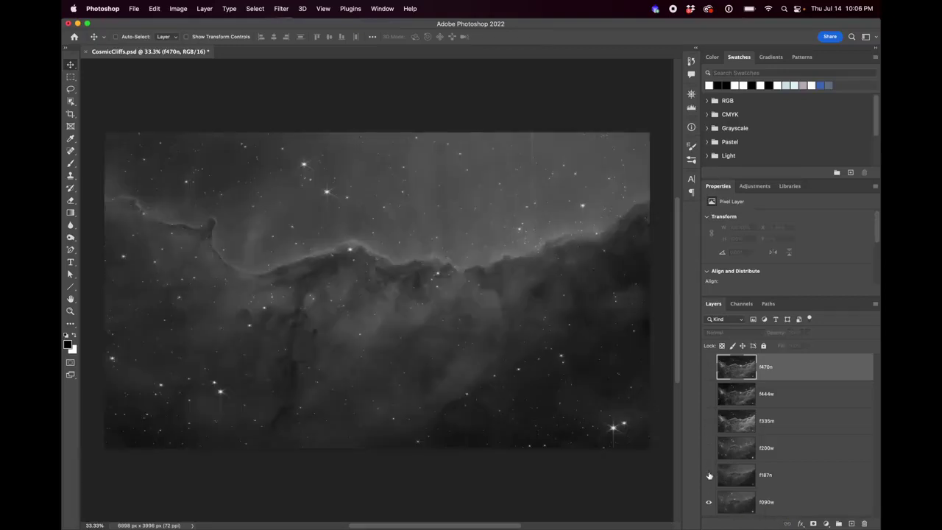
pyautogui.click(771, 506)
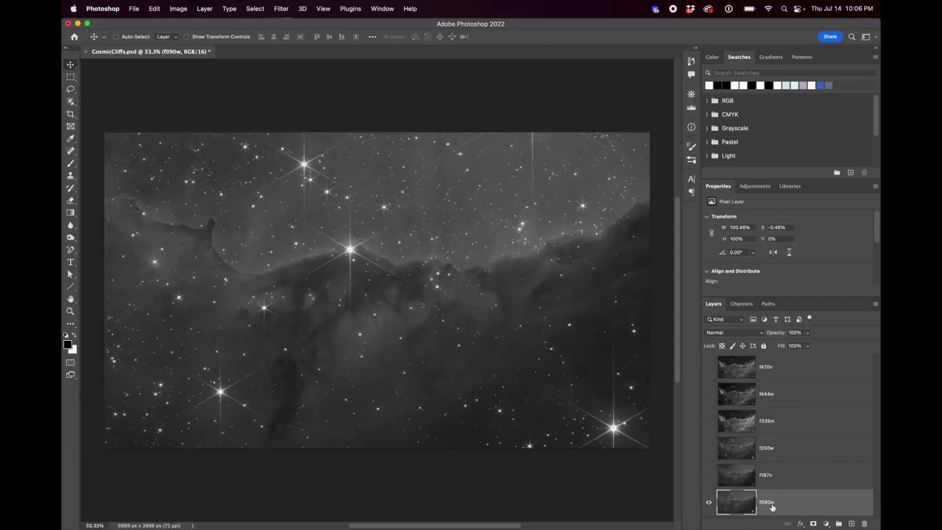
pyautogui.click(754, 186)
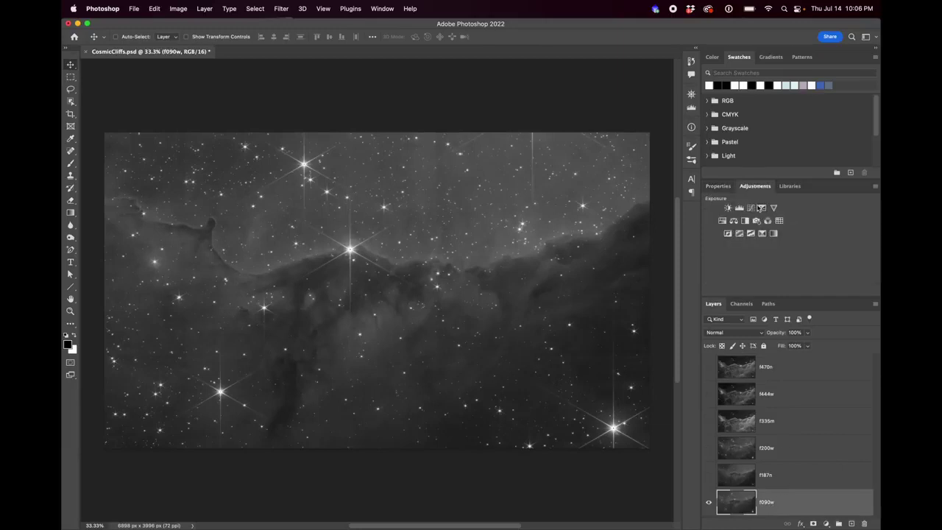
pyautogui.click(723, 221)
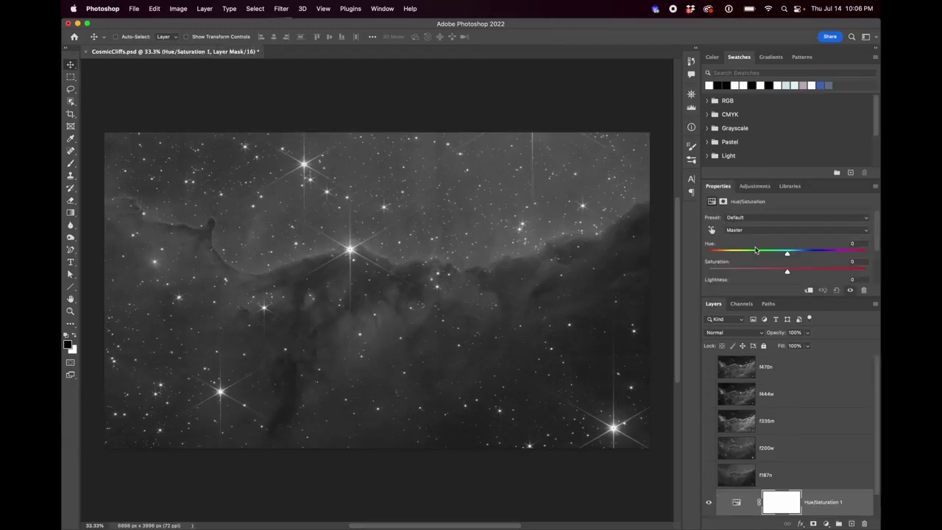
# Colorize the f090w image blue in its Hue/Saturation adjustment, with a hue of 231 and a saturation of about 38.
pyautogui.scroll(-3, 754, 256)
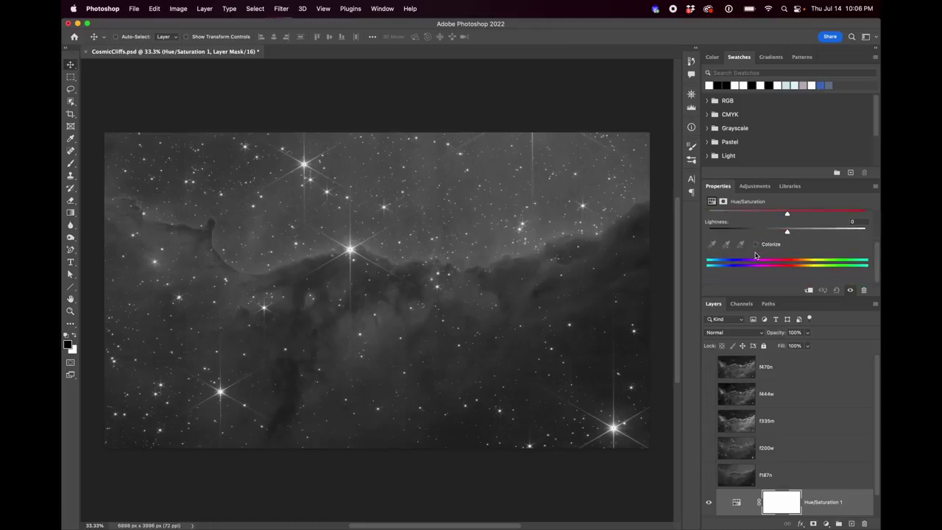
pyautogui.click(758, 245)
pyautogui.scroll(3, 784, 254)
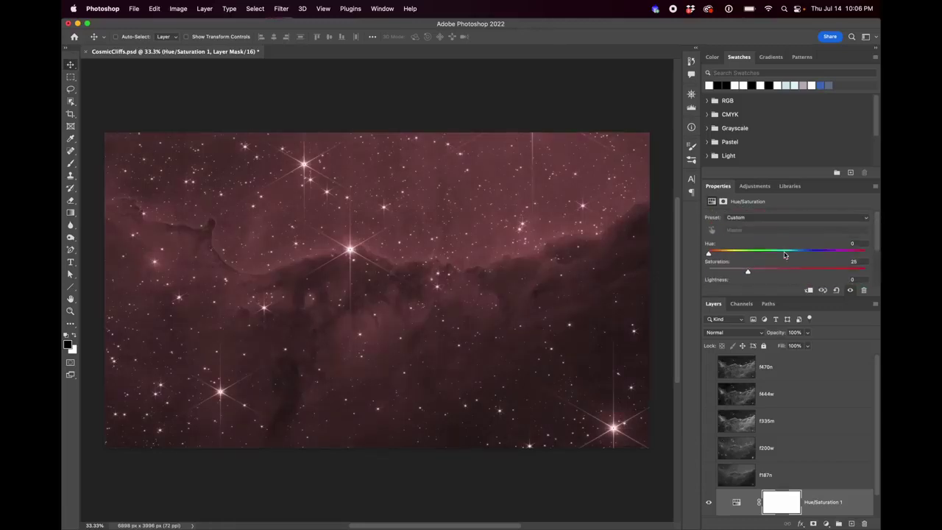
pyautogui.scroll(-3, 783, 266)
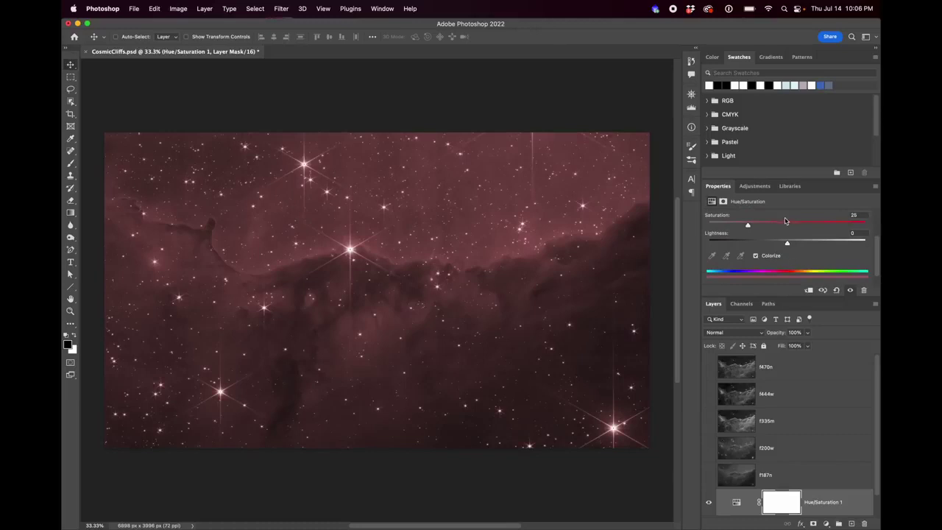
pyautogui.moveTo(791, 298); pyautogui.dragTo(786, 349)
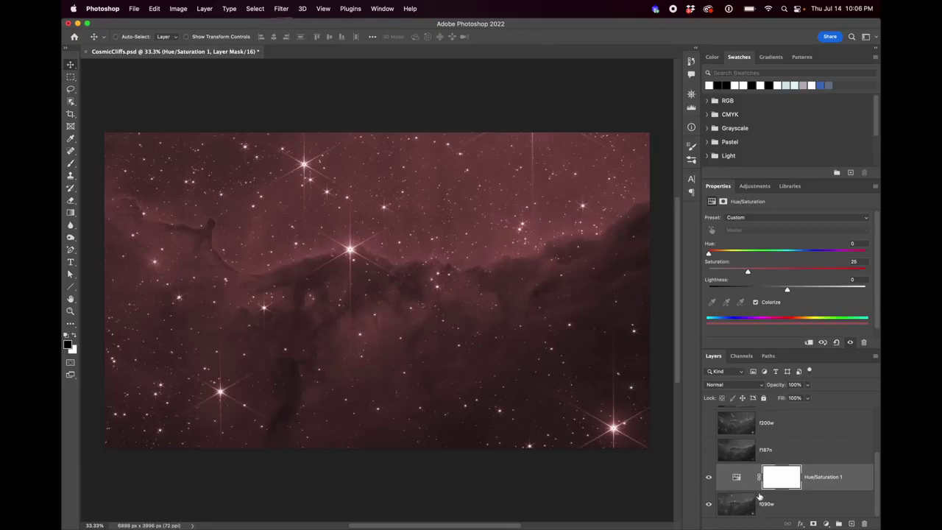
pyautogui.click(816, 254)
pyautogui.moveTo(815, 253); pyautogui.dragTo(808, 254)
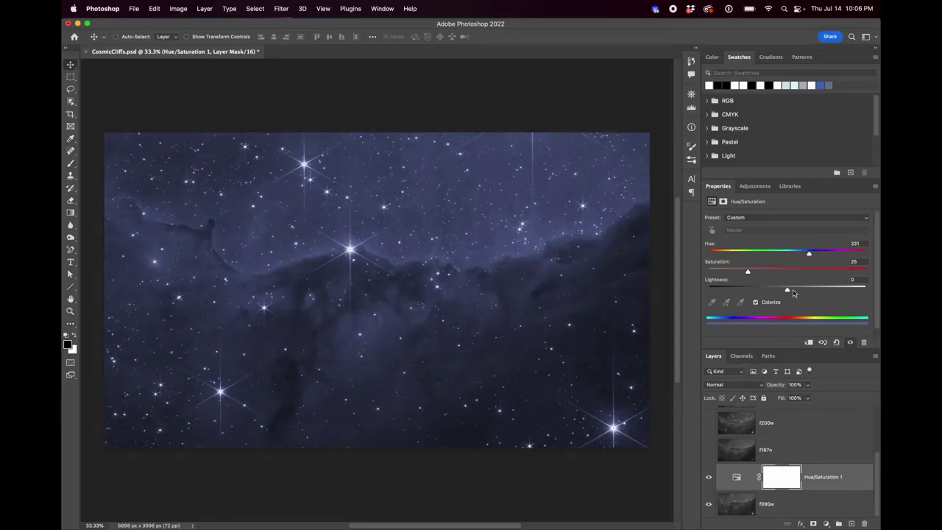
pyautogui.click(749, 272)
pyautogui.moveTo(750, 273); pyautogui.dragTo(766, 272)
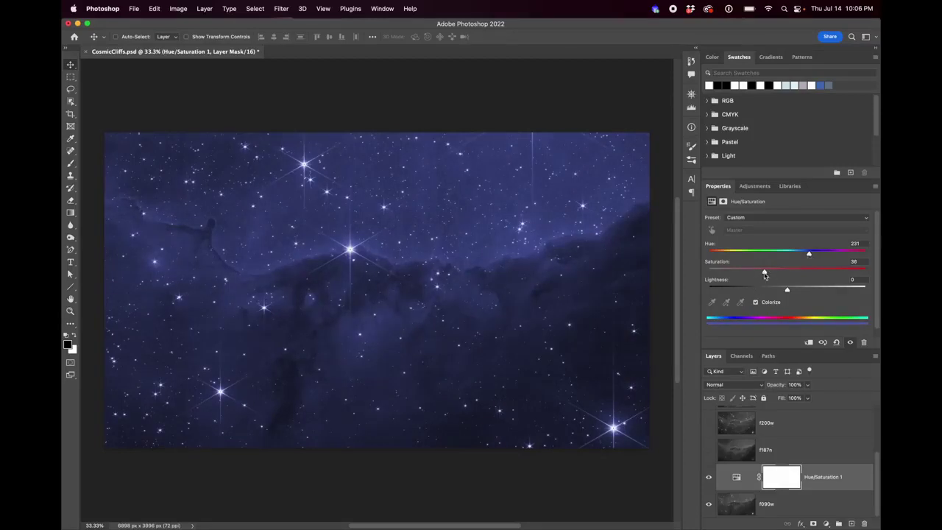
pyautogui.moveTo(764, 274)
pyautogui.mouseDown()
pyautogui.moveTo(789, 275)
pyautogui.moveTo(754, 276)
pyautogui.moveTo(771, 280)
pyautogui.mouseUp()
# Show the f187n layer, set its blend mode to Screen and lower its opacity to 51%.
pyautogui.click(708, 451)
pyautogui.click(791, 457)
pyautogui.click(729, 385)
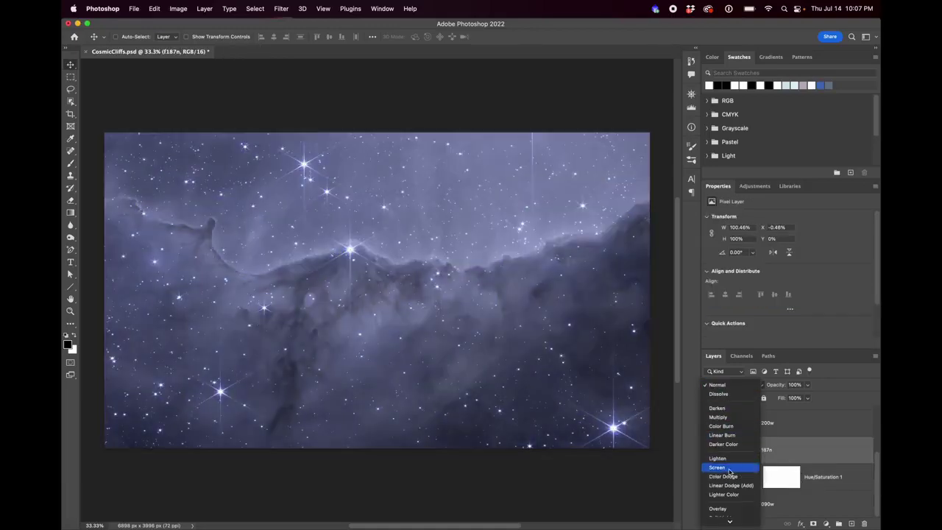
pyautogui.click(729, 469)
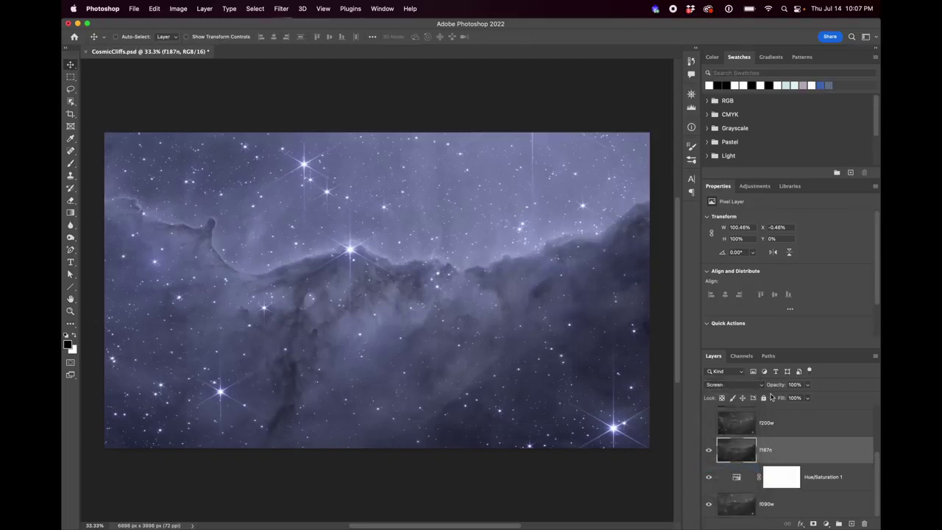
pyautogui.click(807, 384)
pyautogui.click(786, 397)
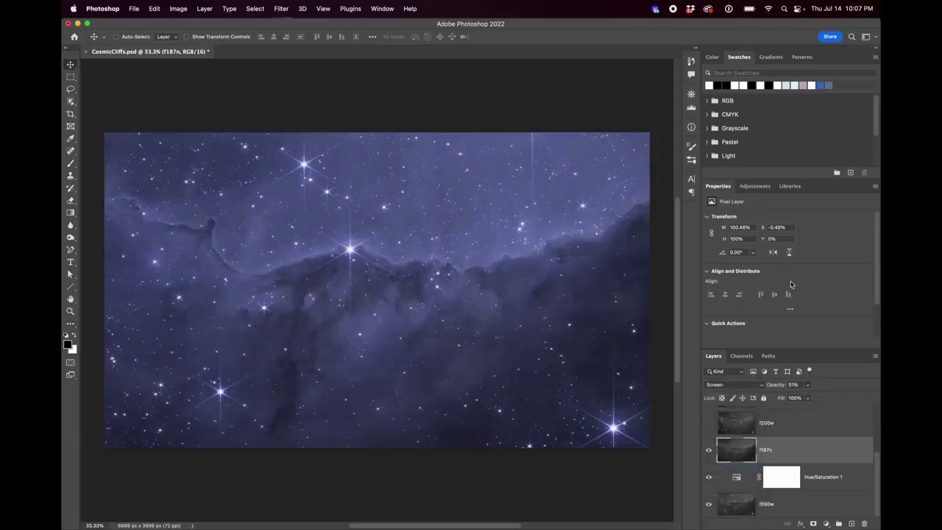
# Add a Hue/Saturation adjustment clipped to the f187n layer and colorize it with a hue of about 183.
pyautogui.click(754, 186)
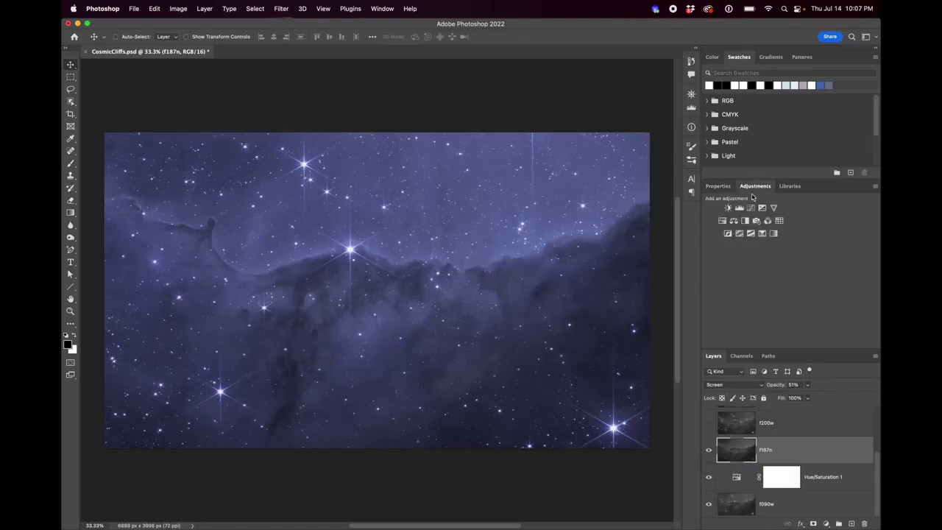
pyautogui.click(723, 221)
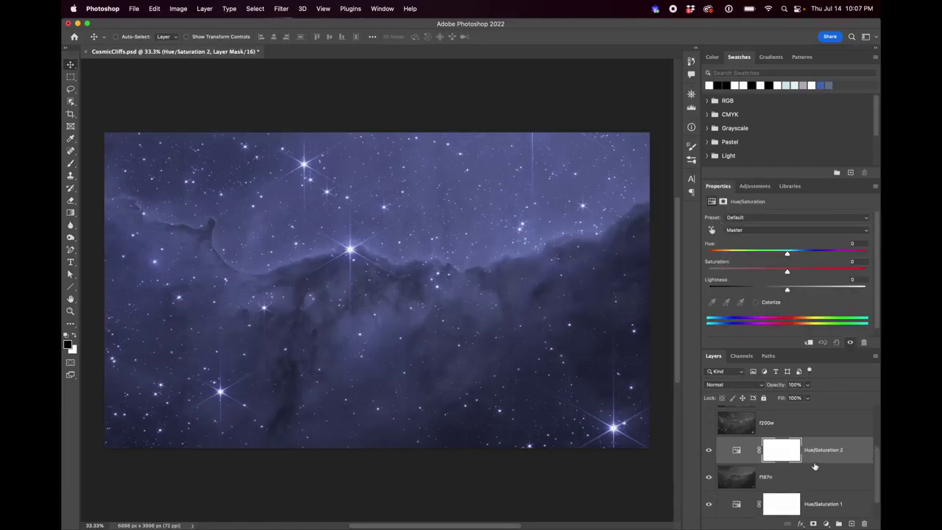
pyautogui.moveTo(814, 466); pyautogui.dragTo(816, 461)
pyautogui.keyDown('alt'); pyautogui.click(815, 461); pyautogui.keyUp('alt')
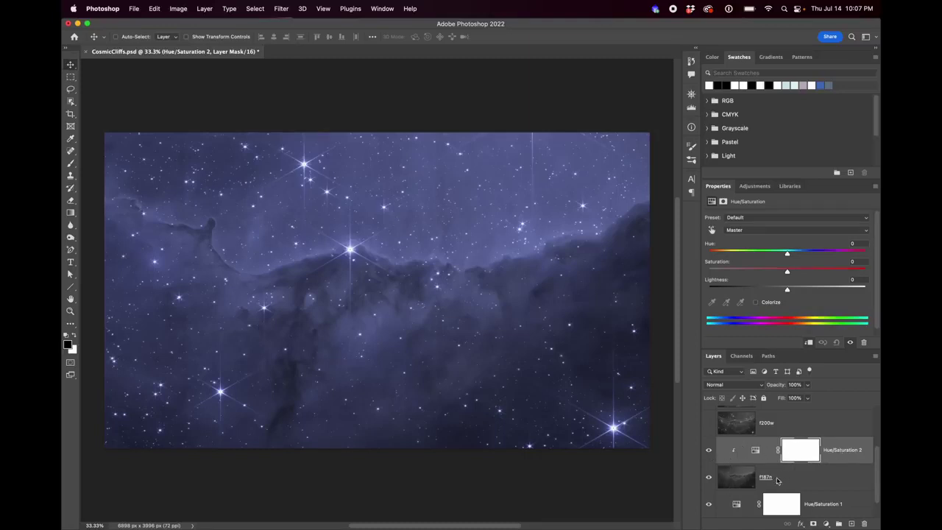
pyautogui.click(756, 302)
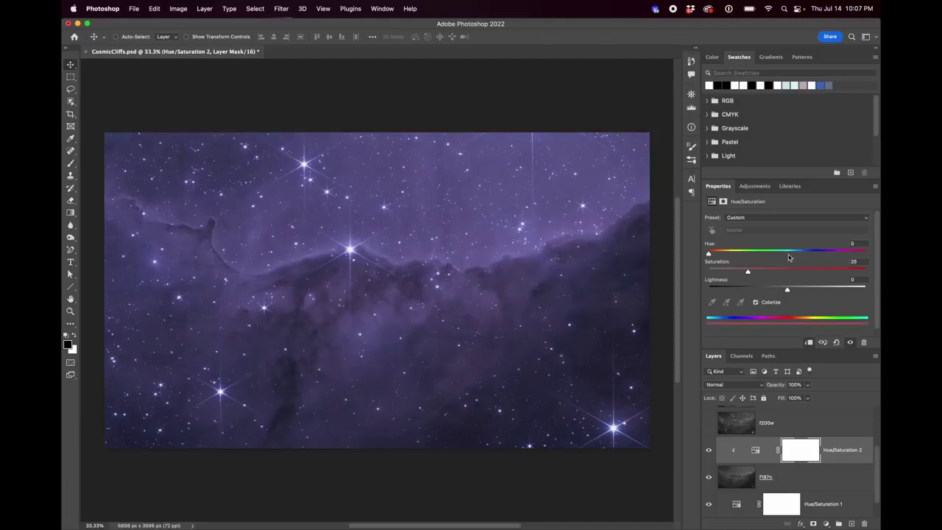
pyautogui.moveTo(788, 256)
pyautogui.mouseDown()
pyautogui.moveTo(751, 256)
pyautogui.moveTo(811, 255)
pyautogui.moveTo(790, 255)
pyautogui.mouseUp()
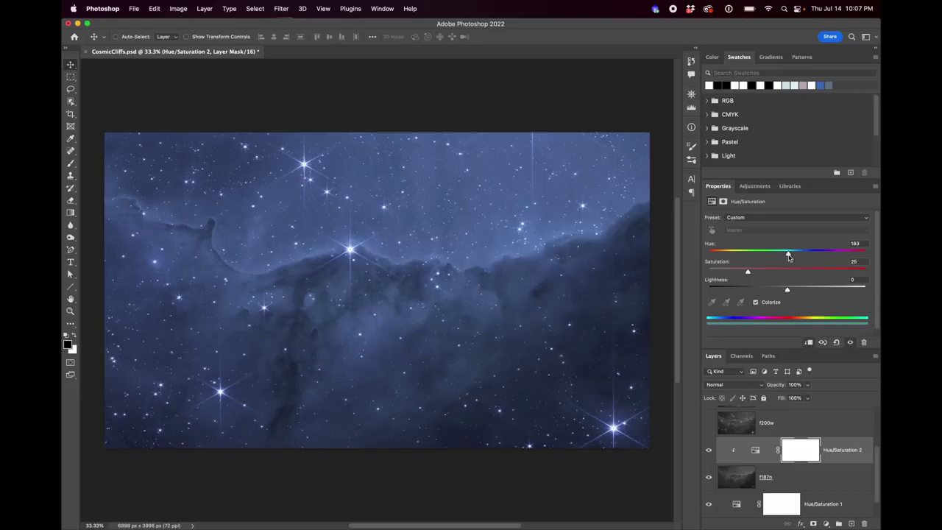
pyautogui.moveTo(788, 255)
pyautogui.mouseDown()
pyautogui.moveTo(760, 256)
pyautogui.moveTo(798, 256)
pyautogui.moveTo(788, 261)
pyautogui.mouseUp()
# Show the f200w layer, set its blend mode to Screen and lower its opacity to about 55%.
pyautogui.click(776, 429)
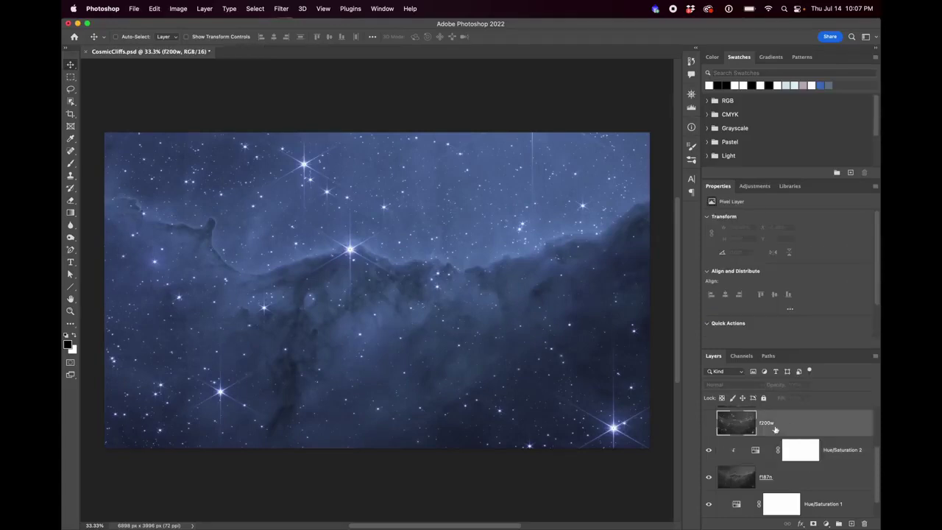
pyautogui.click(709, 427)
pyautogui.click(734, 386)
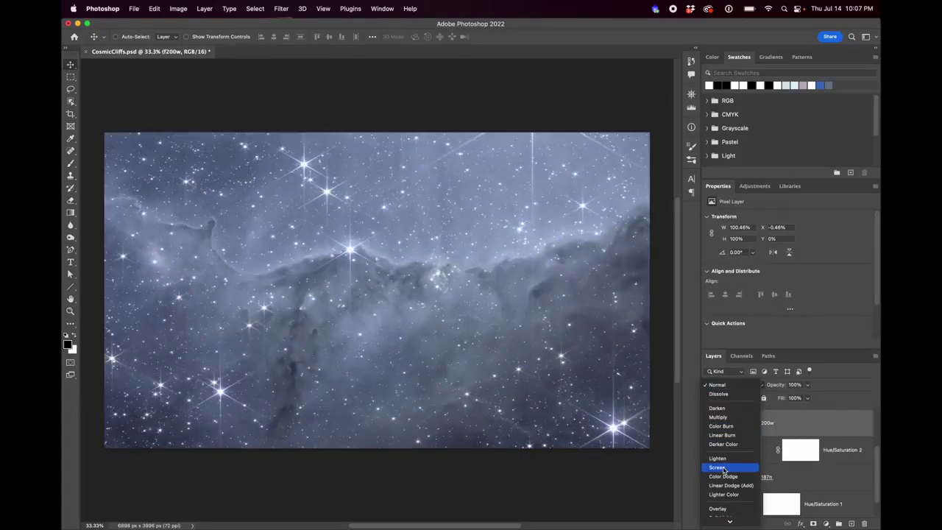
pyautogui.click(719, 467)
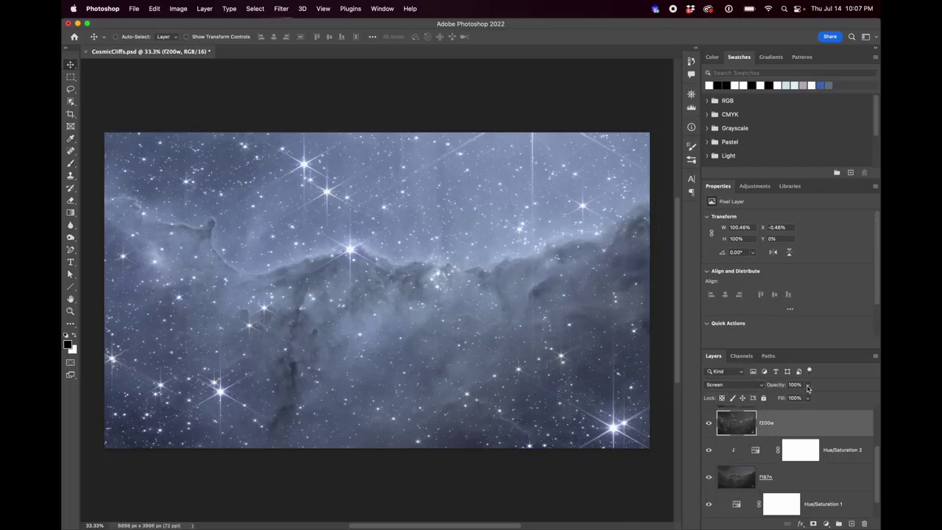
pyautogui.moveTo(807, 386); pyautogui.dragTo(788, 397)
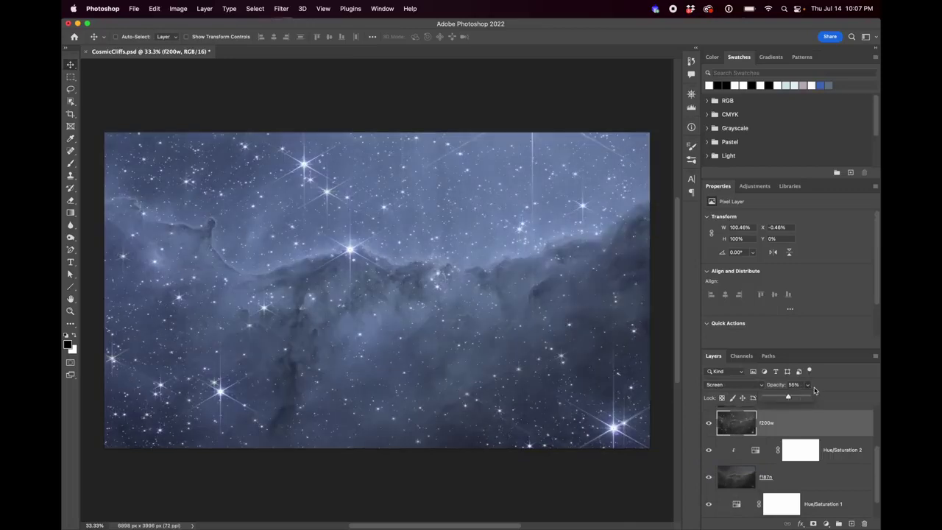
pyautogui.click(814, 390)
pyautogui.scroll(2, 806, 428)
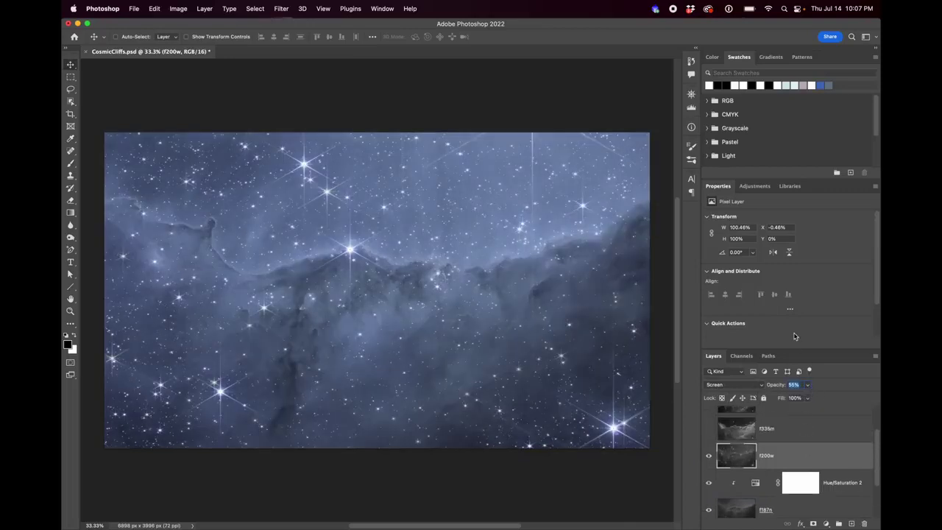
pyautogui.click(763, 186)
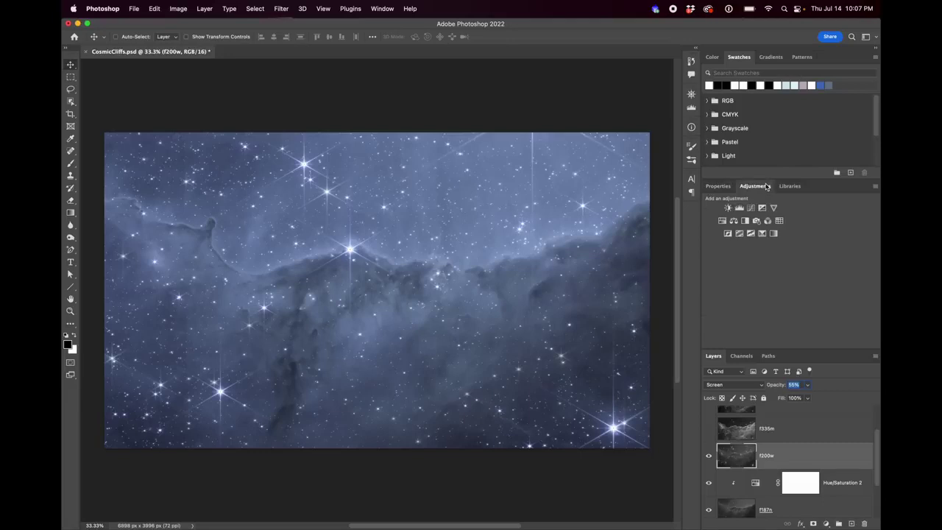
pyautogui.click(762, 234)
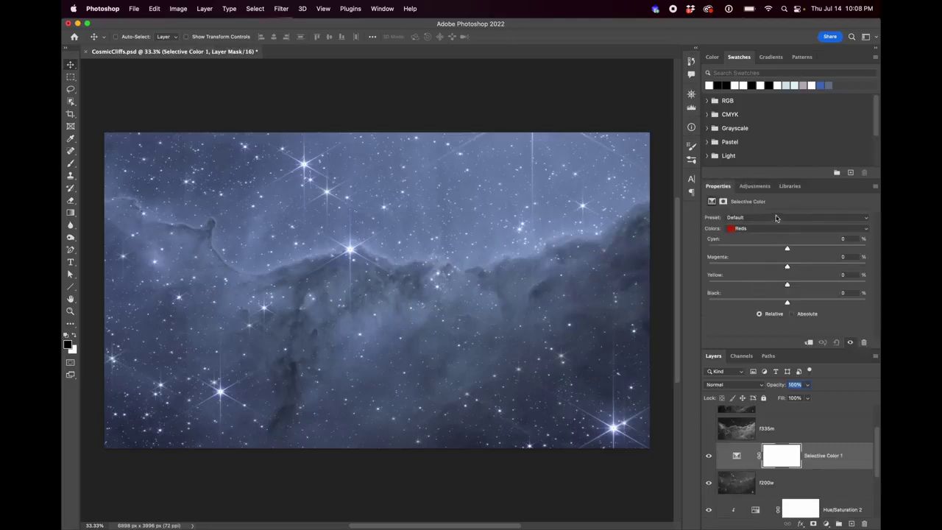
pyautogui.press('BackSpace')
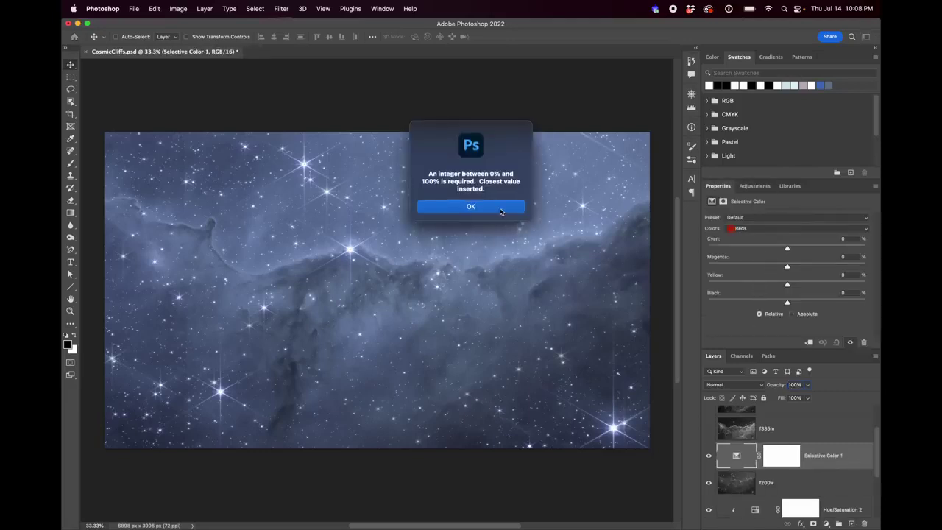
pyautogui.click(500, 207)
# Add a Hue/Saturation adjustment clipped to the f200w layer and colorize it with a warm hue.
pyautogui.click(755, 186)
pyautogui.click(714, 222)
pyautogui.click(758, 300)
pyautogui.moveTo(713, 254)
pyautogui.mouseDown()
pyautogui.moveTo(763, 254)
pyautogui.moveTo(726, 254)
pyautogui.mouseUp()
pyautogui.keyDown('alt'); pyautogui.click(821, 468); pyautogui.keyUp('alt')
# Show the f335m layer and set its blend mode to Screen.
pyautogui.click(709, 428)
pyautogui.click(735, 430)
pyautogui.click(733, 384)
pyautogui.click(722, 468)
# Add a Hue/Saturation adjustment clipped to the f335m layer, colorize it and raise its saturation.
pyautogui.click(755, 186)
pyautogui.click(720, 222)
pyautogui.click(755, 302)
pyautogui.moveTo(747, 272); pyautogui.dragTo(766, 272)
pyautogui.keyDown('alt'); pyautogui.click(822, 441); pyautogui.keyUp('alt')
# Show the f444w layer, set its blend mode to Screen and lower its opacity to about 53%.
pyautogui.scroll(3, 809, 441)
pyautogui.click(708, 443)
pyautogui.click(736, 442)
pyautogui.click(733, 384)
pyautogui.click(722, 468)
pyautogui.click(807, 385)
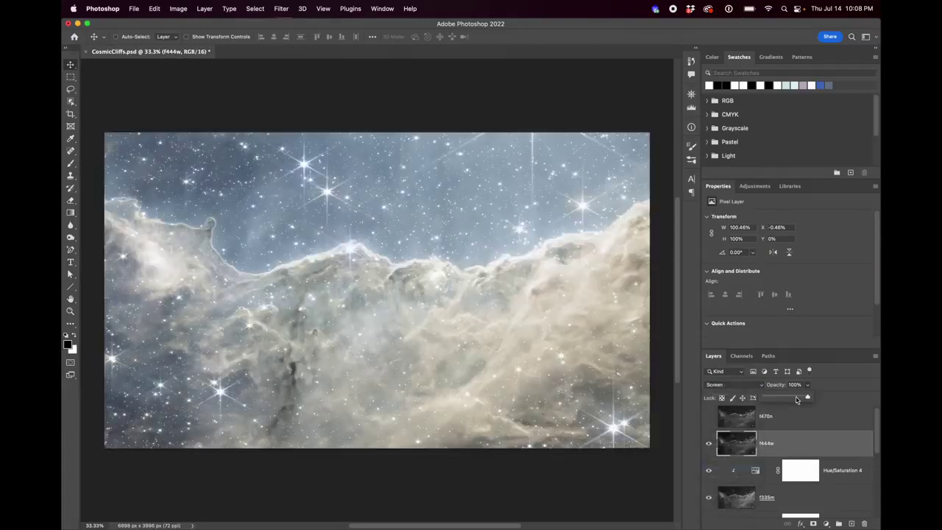
pyautogui.moveTo(810, 397); pyautogui.dragTo(786, 397)
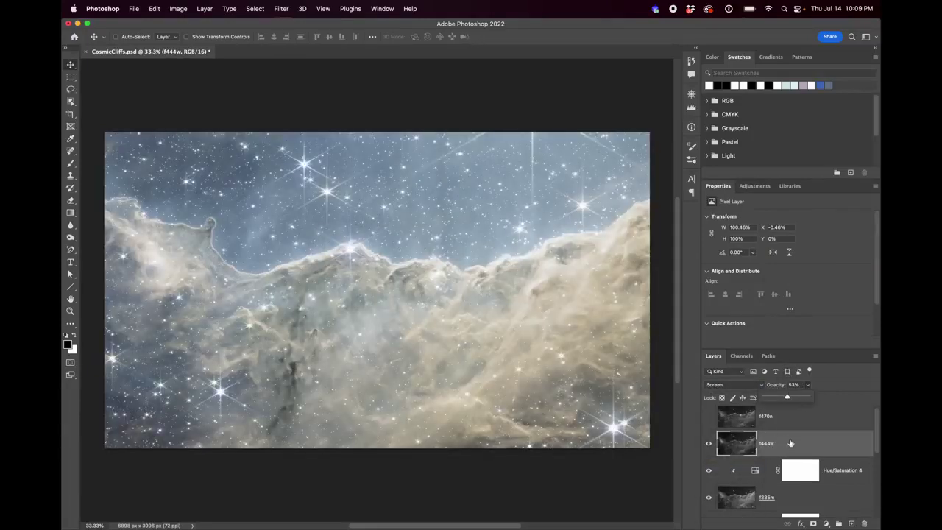
# Add a Hue/Saturation adjustment clipped to the f444w layer and colorize it with hue 23 and saturation 44.
pyautogui.click(753, 194)
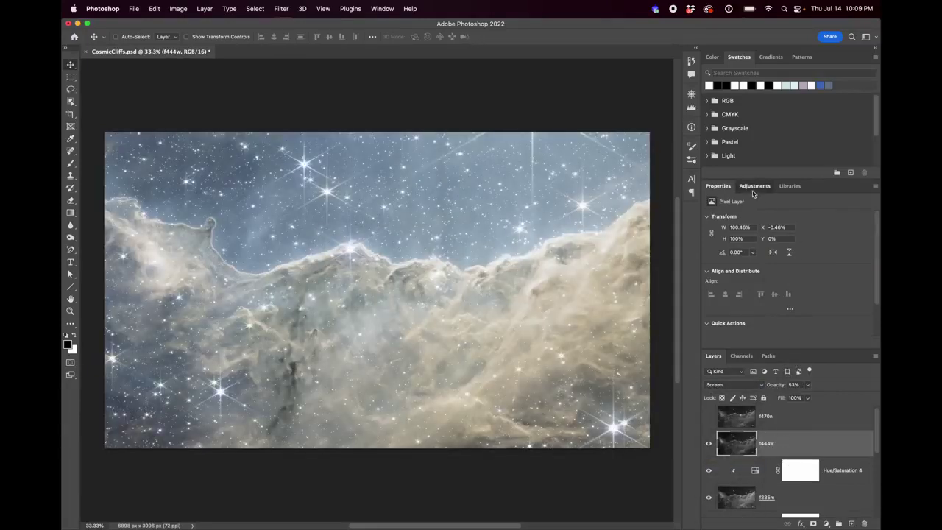
pyautogui.click(746, 231)
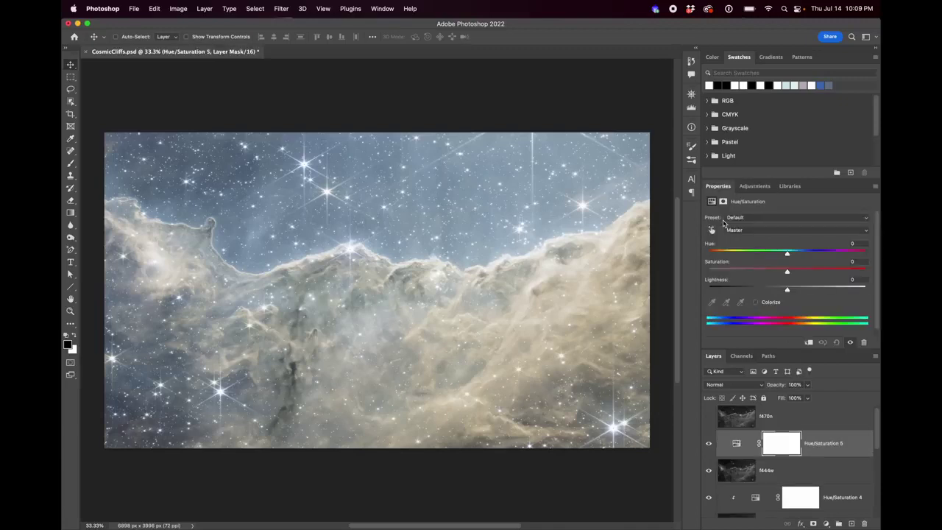
pyautogui.click(756, 303)
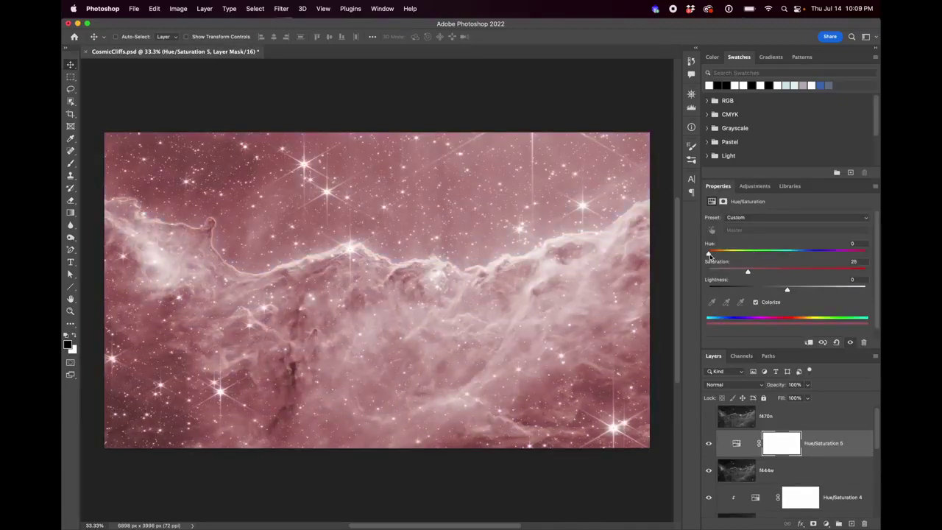
pyautogui.moveTo(708, 254); pyautogui.dragTo(776, 272)
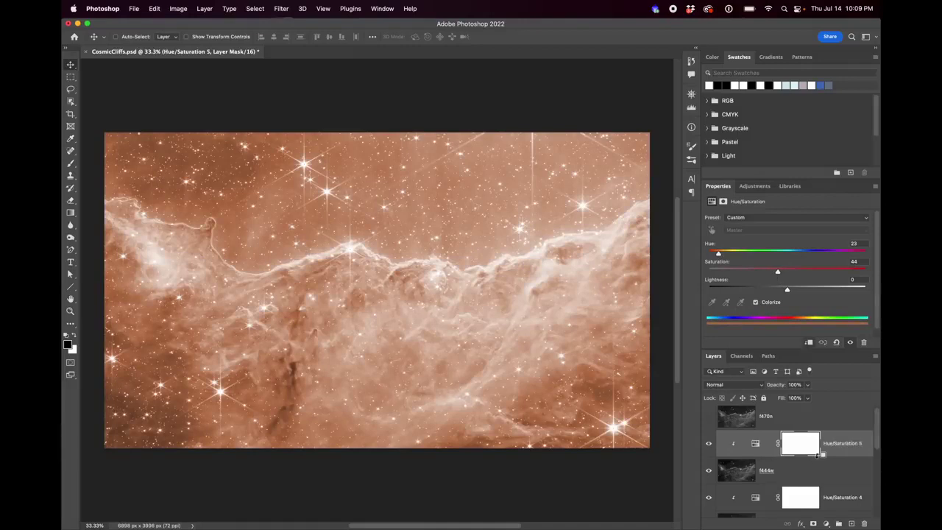
pyautogui.keyDown('alt'); pyautogui.click(816, 456); pyautogui.keyUp('alt')
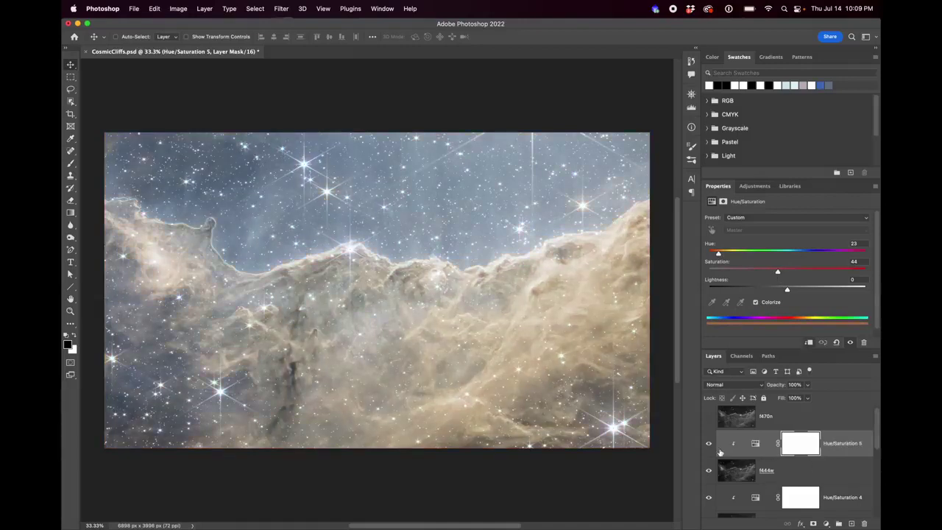
pyautogui.click(789, 478)
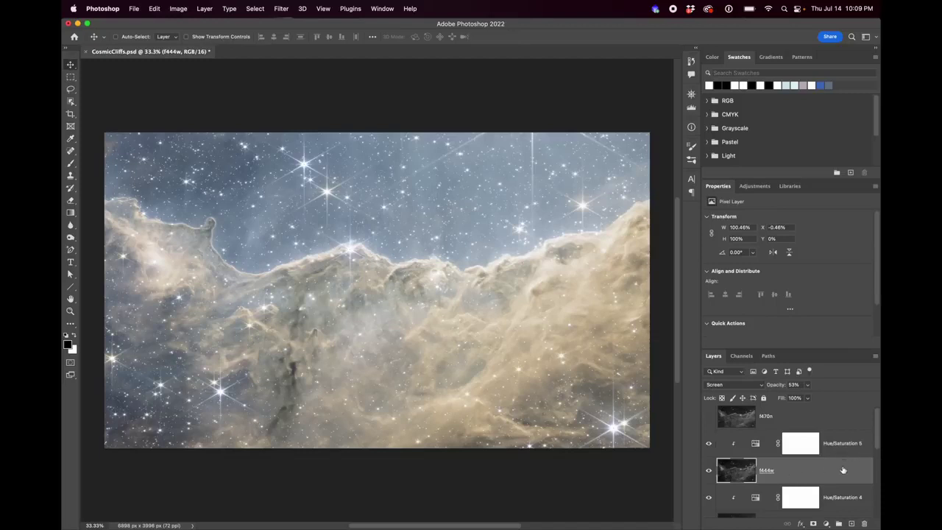
# Show the f470n layer, set its blend mode to Screen and lower its opacity to about 54%.
pyautogui.click(708, 416)
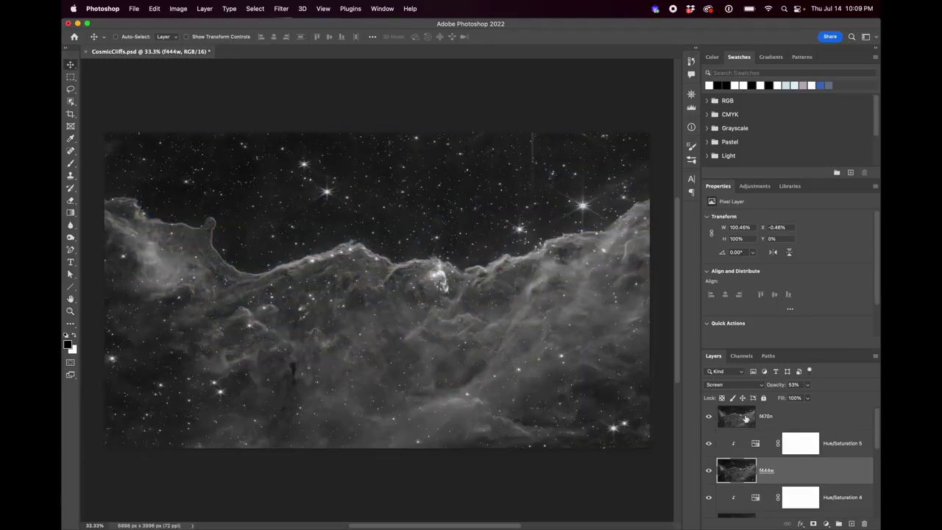
pyautogui.click(801, 417)
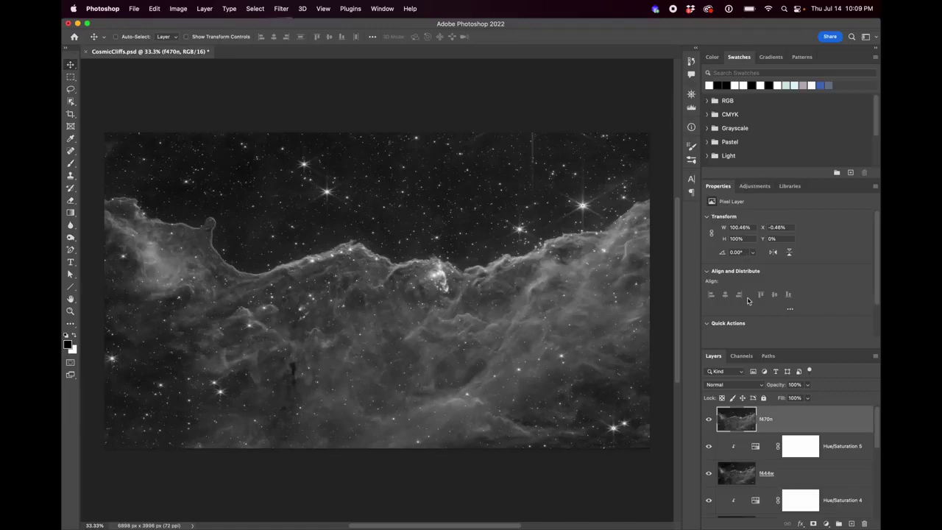
pyautogui.click(755, 186)
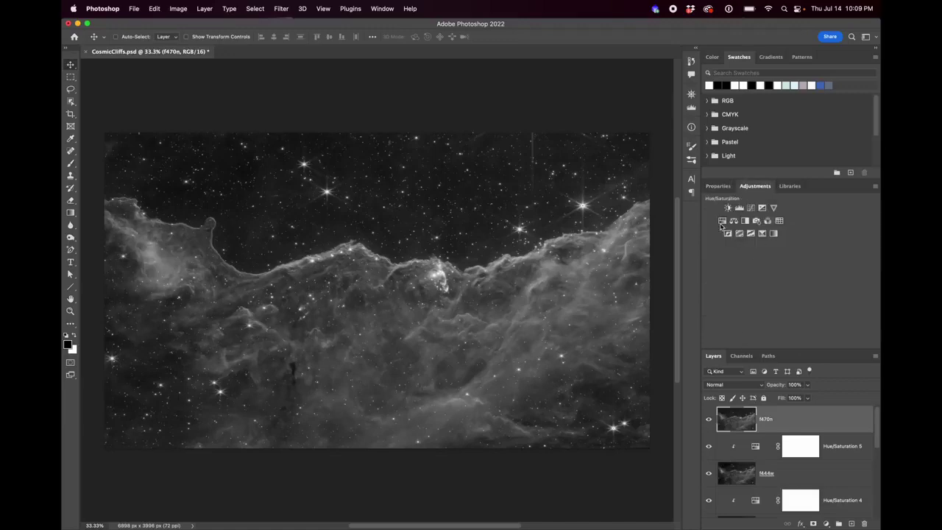
pyautogui.click(752, 385)
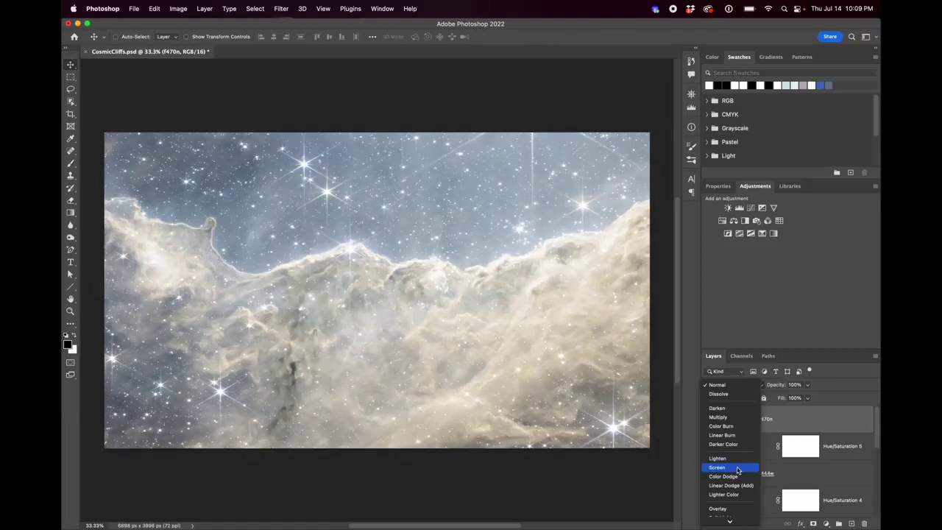
pyautogui.click(737, 470)
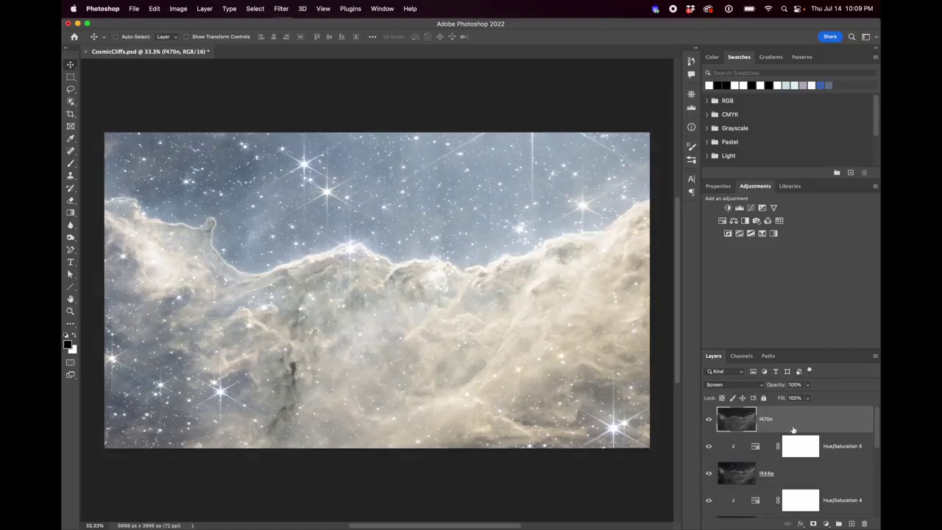
pyautogui.click(807, 384)
pyautogui.moveTo(810, 397); pyautogui.dragTo(787, 397)
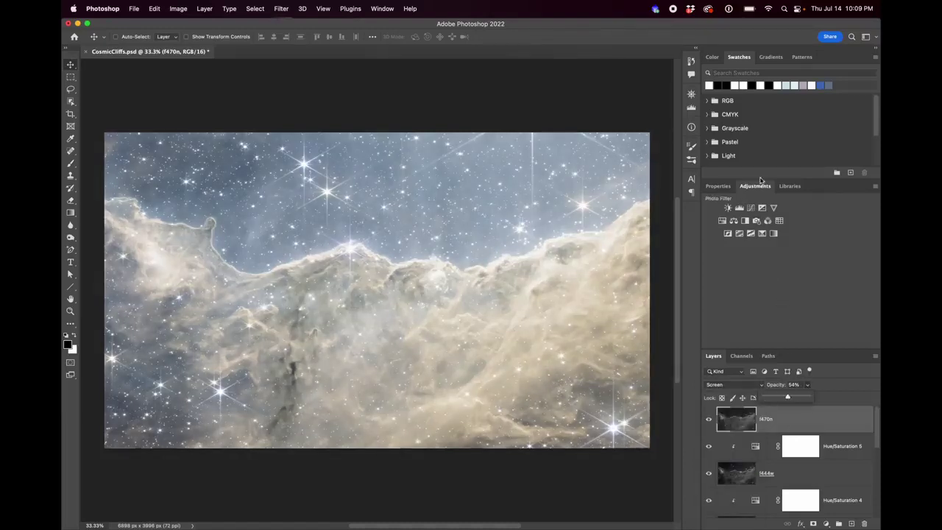
# Add a Hue/Saturation adjustment clipped to the f470n layer and colorize it red with hue 0 and saturation 47.
pyautogui.click(722, 222)
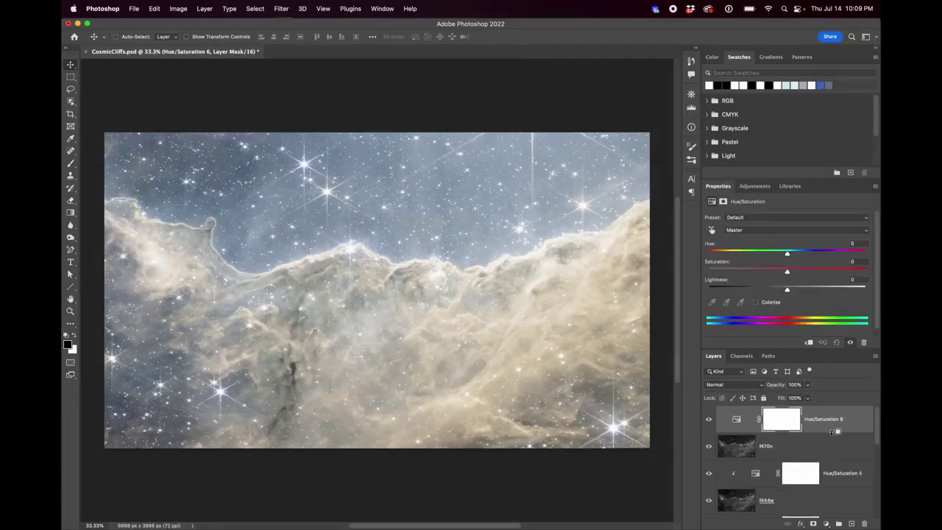
pyautogui.keyDown('alt'); pyautogui.click(832, 432); pyautogui.keyUp('alt')
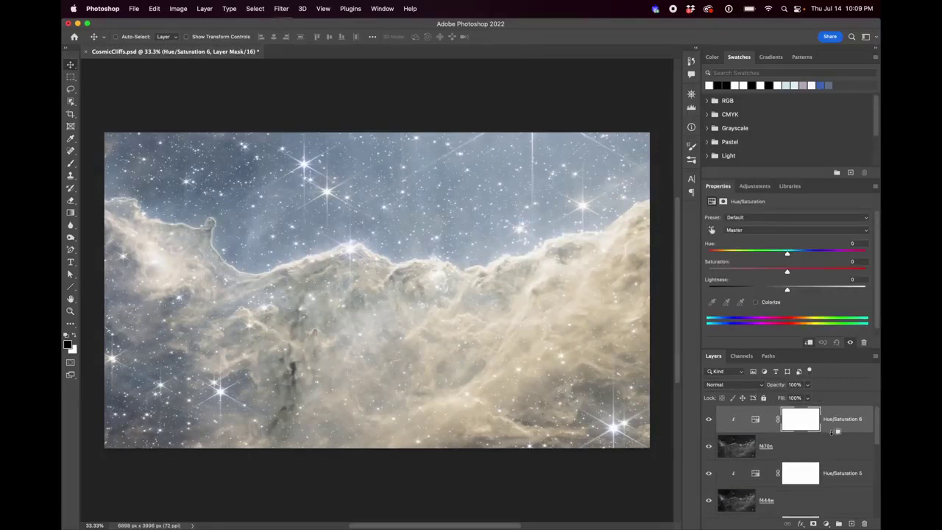
pyautogui.click(761, 303)
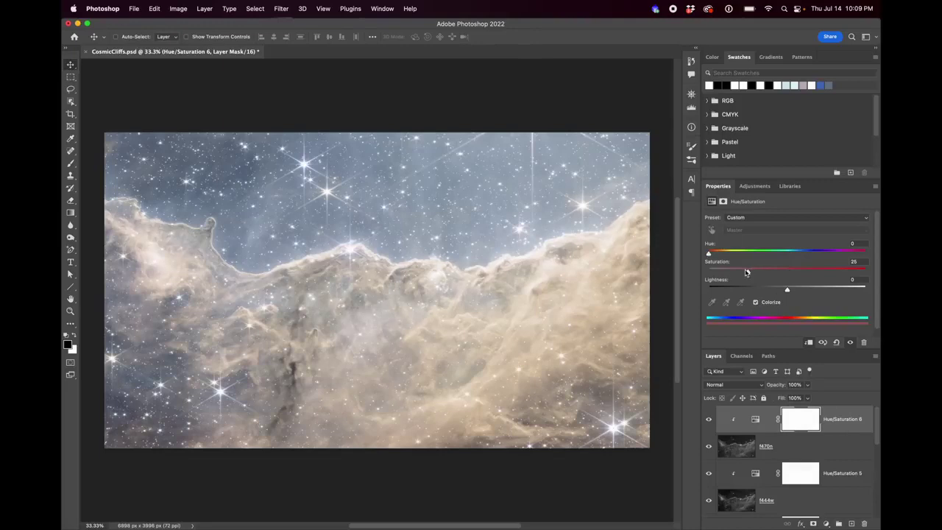
pyautogui.moveTo(748, 270); pyautogui.dragTo(781, 272)
# Slightly lower the lightness in the Hue/Saturation adjustment above the f090w layer.
pyautogui.scroll(-5, 804, 409)
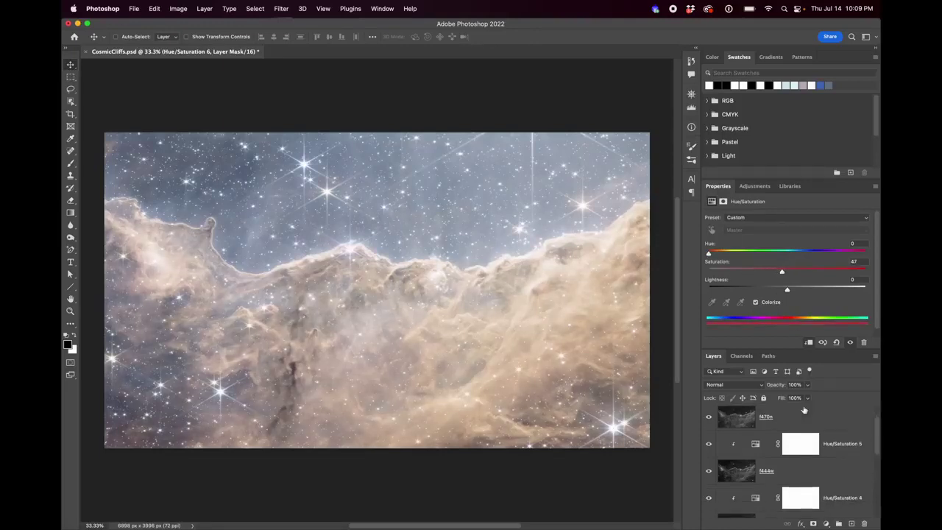
pyautogui.scroll(-4, 804, 409)
pyautogui.scroll(10, 804, 410)
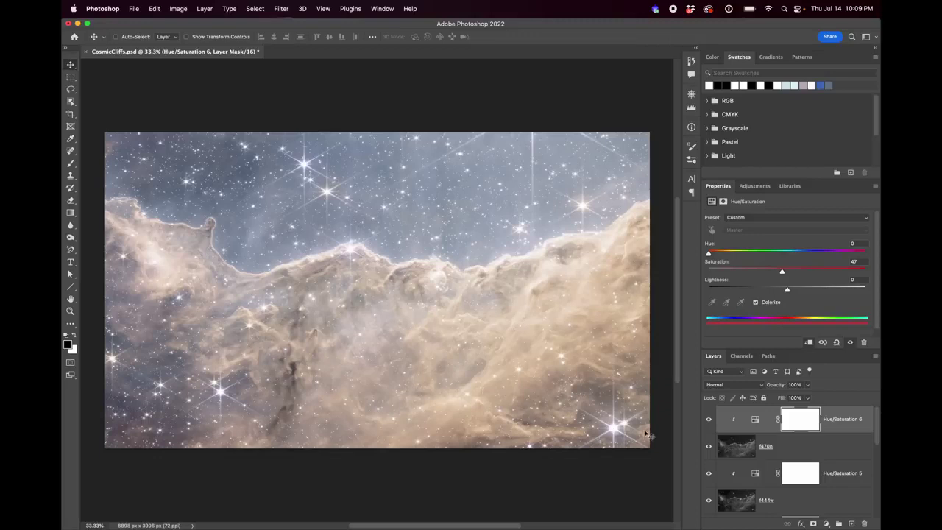
pyautogui.scroll(-3, 806, 456)
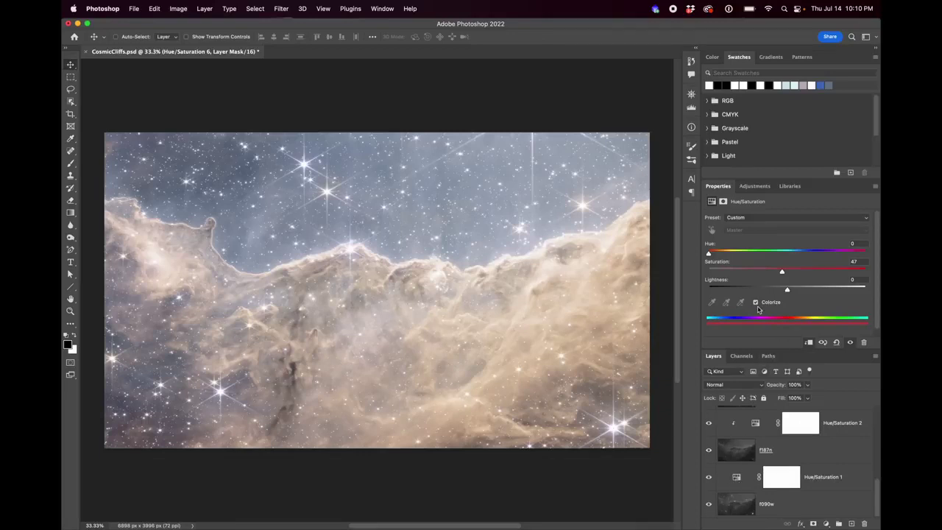
pyautogui.click(738, 478)
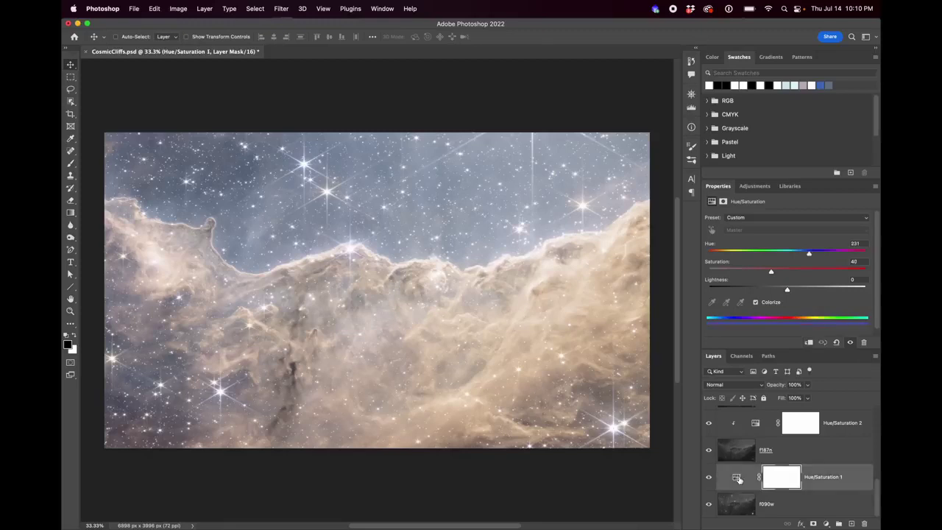
pyautogui.moveTo(786, 290)
pyautogui.mouseDown()
pyautogui.moveTo(773, 290)
pyautogui.moveTo(806, 290)
pyautogui.moveTo(781, 292)
pyautogui.mouseUp()
# Set the f187n layer's Hue/Saturation adjustment to hue 190, saturation 66 and lightness -13.
pyautogui.click(756, 424)
pyautogui.moveTo(746, 272); pyautogui.dragTo(780, 289)
pyautogui.moveTo(788, 253); pyautogui.dragTo(792, 255)
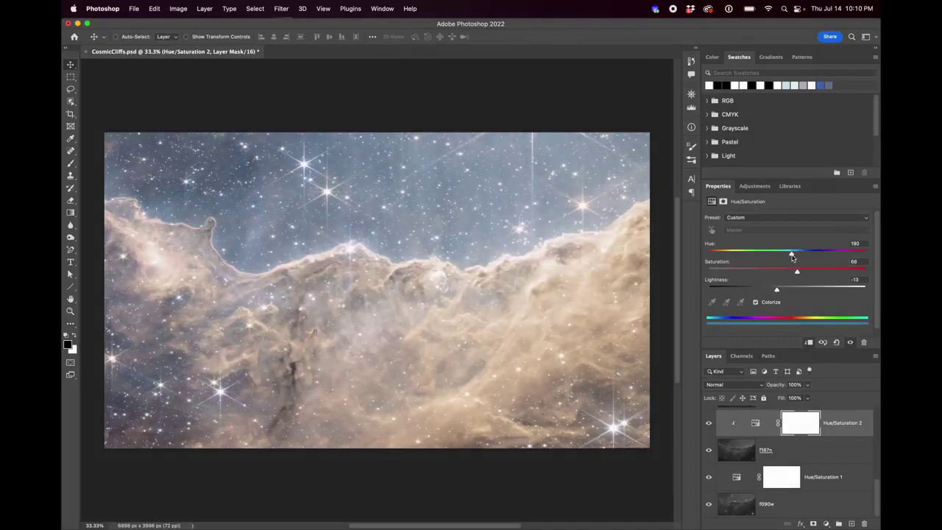
# Try to darken the shadows and midtones of the f335m layer with a Curves adjustment.
pyautogui.scroll(3, 802, 428)
pyautogui.click(784, 477)
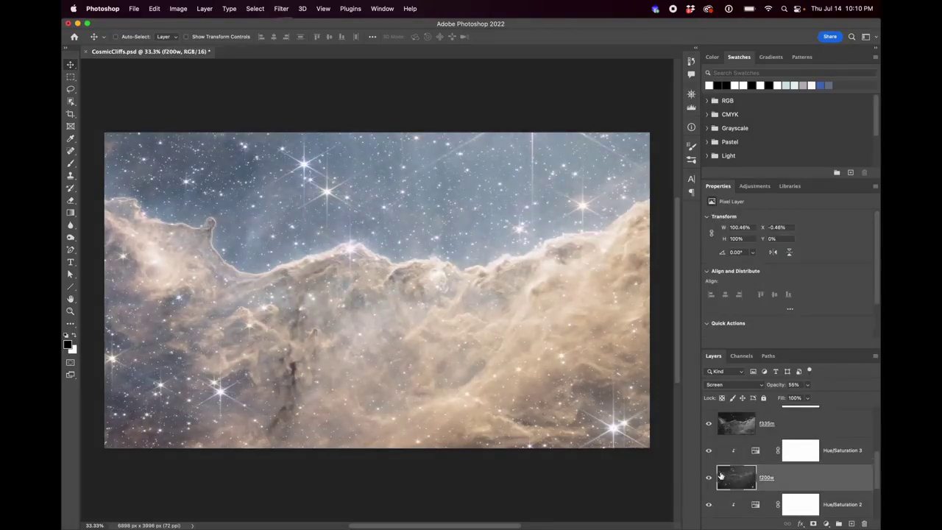
pyautogui.scroll(-3, 757, 482)
pyautogui.click(757, 481)
pyautogui.scroll(4, 796, 456)
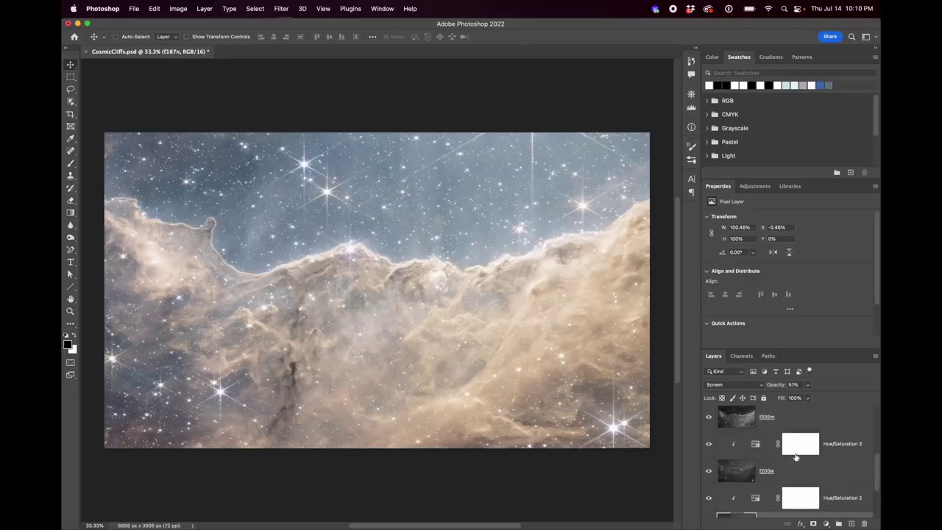
pyautogui.click(742, 463)
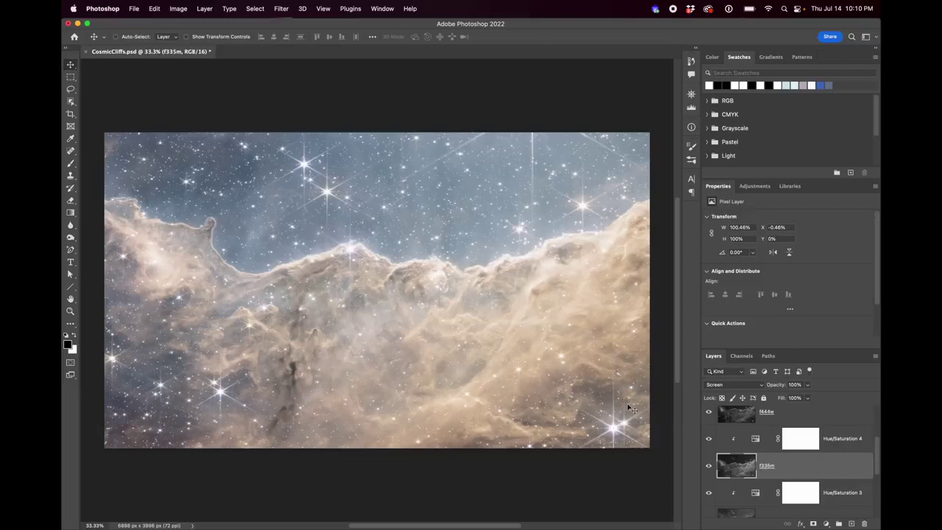
pyautogui.press('cmd+m')
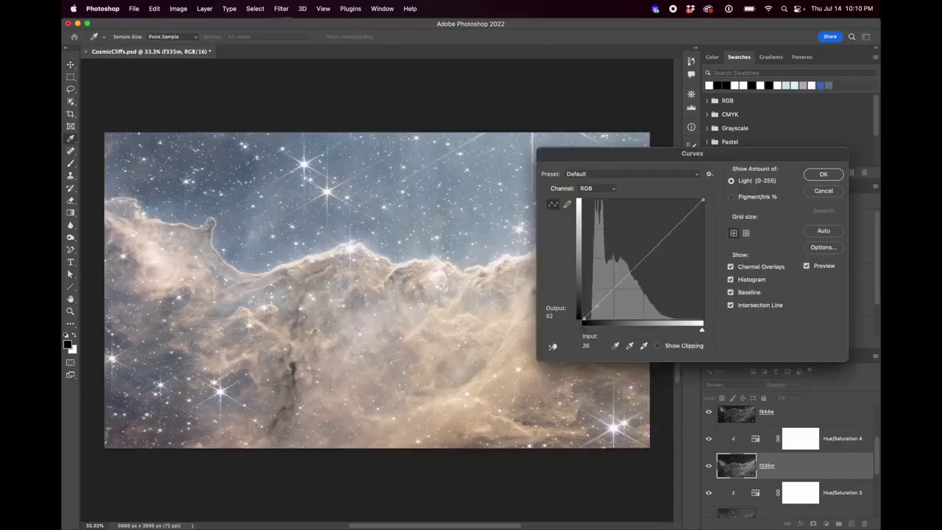
pyautogui.moveTo(597, 305); pyautogui.dragTo(639, 269)
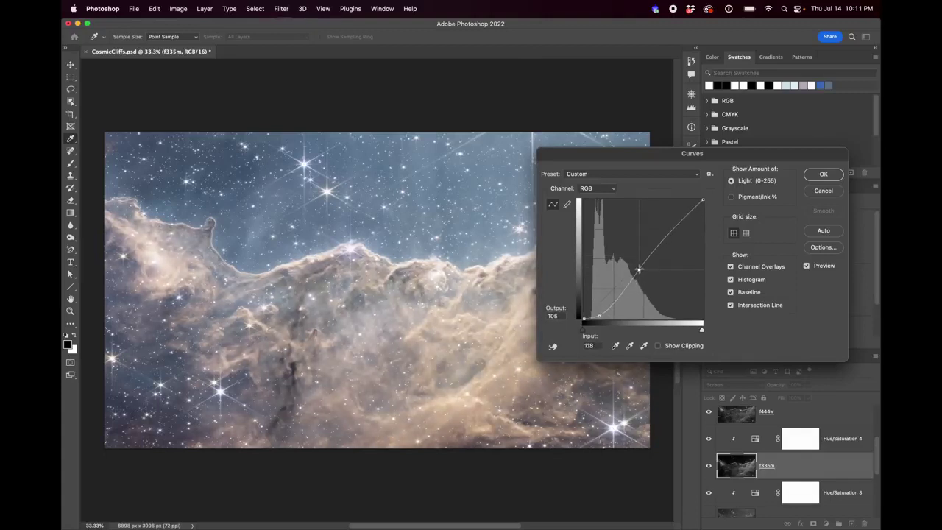
pyautogui.moveTo(599, 312)
pyautogui.mouseDown()
pyautogui.moveTo(607, 313)
pyautogui.moveTo(612, 287)
pyautogui.moveTo(607, 306)
pyautogui.mouseUp()
pyautogui.moveTo(641, 268); pyautogui.dragTo(639, 273)
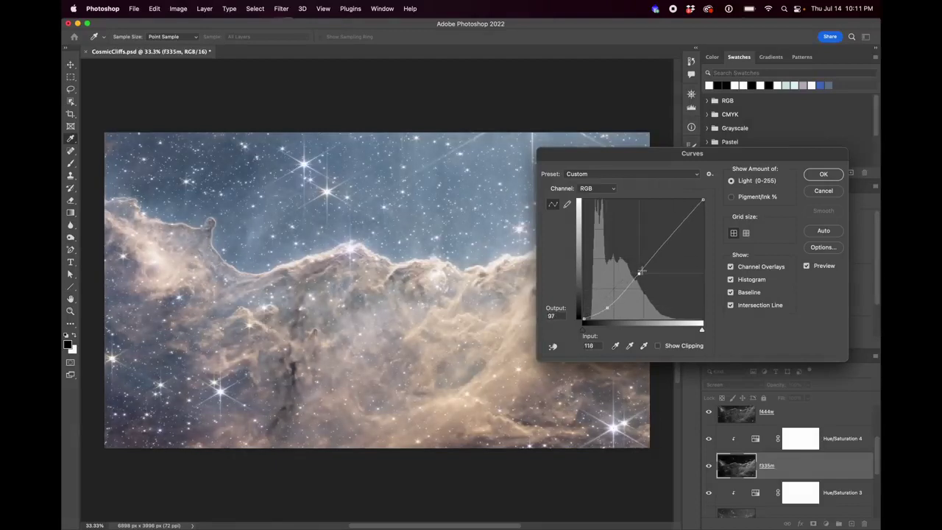
pyautogui.click(824, 188)
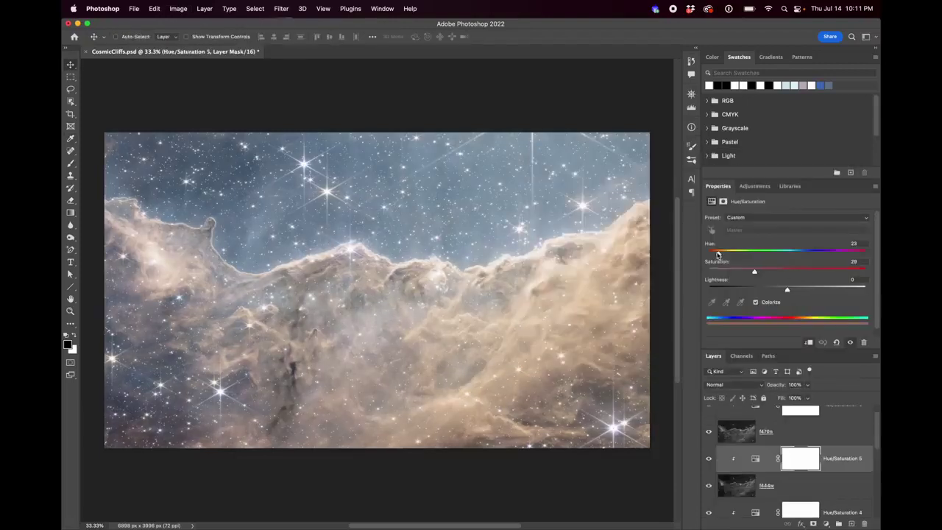
# Set the hue of the f444w layer's Hue/Saturation adjustment to 11.
pyautogui.moveTo(717, 254); pyautogui.dragTo(713, 255)
pyautogui.scroll(1, 781, 417)
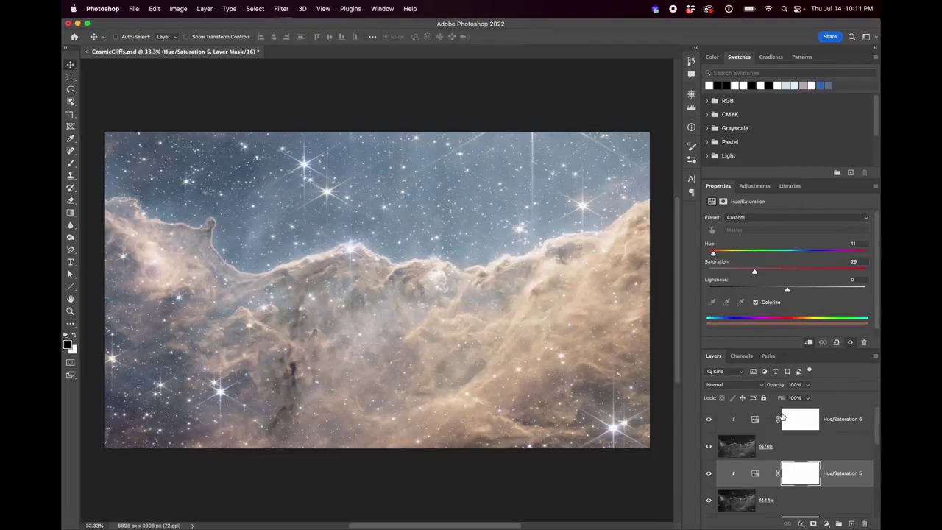
# Add a Curves adjustment at the top of the layer stack, moving the black point inward and mapping input 100 to output 24.
pyautogui.click(855, 417)
pyautogui.click(754, 186)
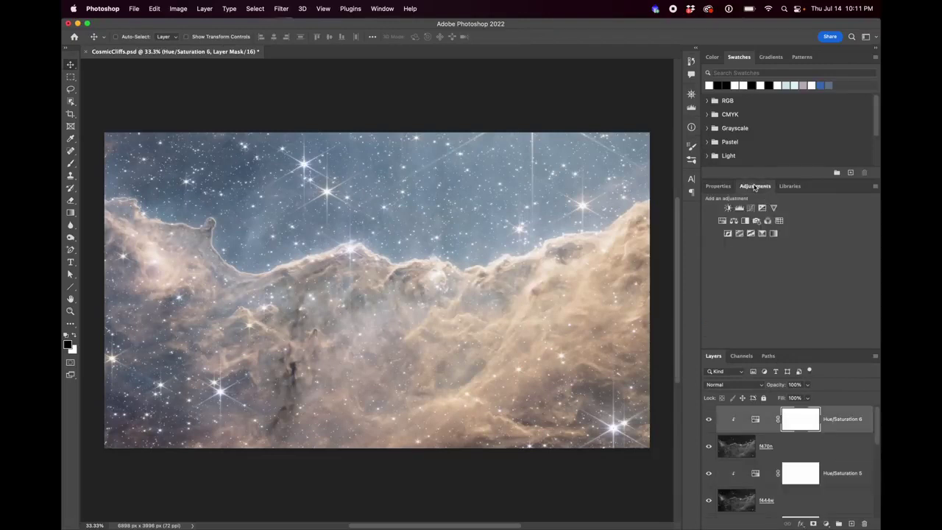
pyautogui.click(751, 209)
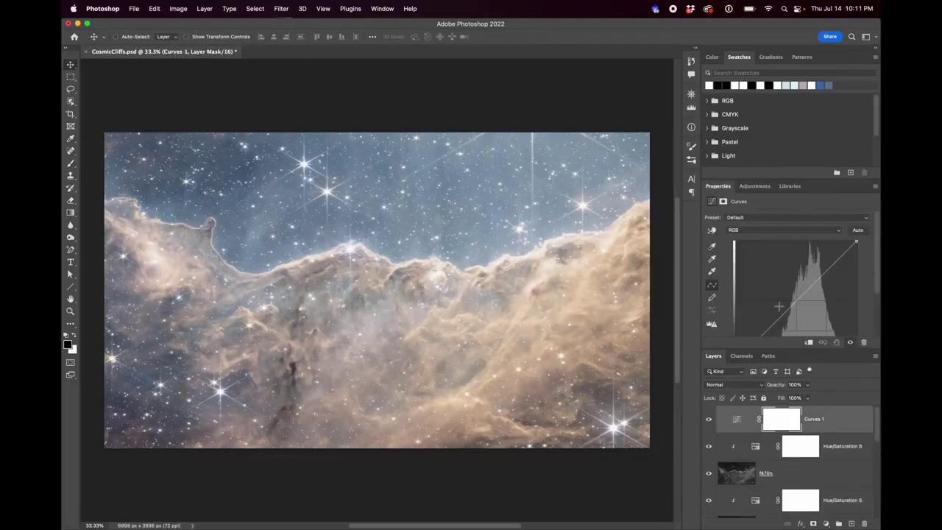
pyautogui.moveTo(735, 299); pyautogui.dragTo(782, 287)
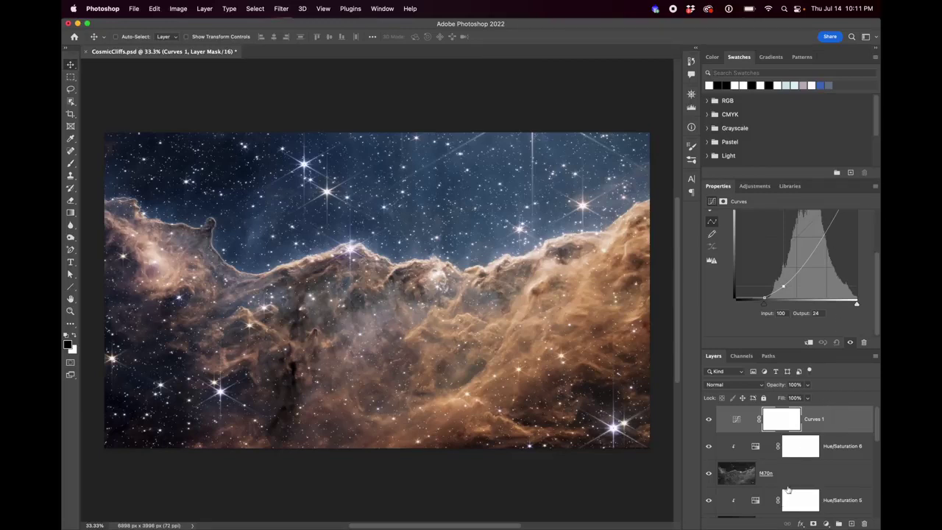
# Add a Selective Color adjustment above the Curves layer with Reds set to cyan -49% and magenta +25%.
pyautogui.click(754, 186)
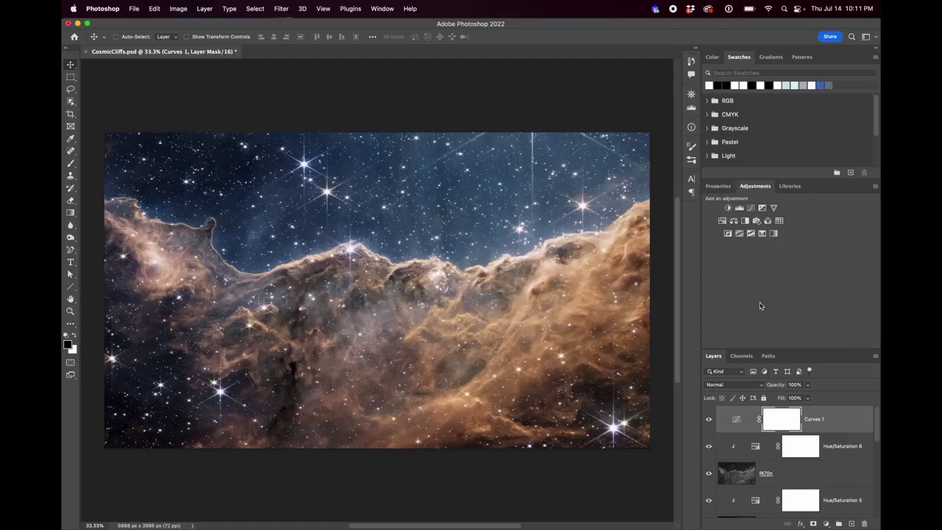
pyautogui.click(762, 233)
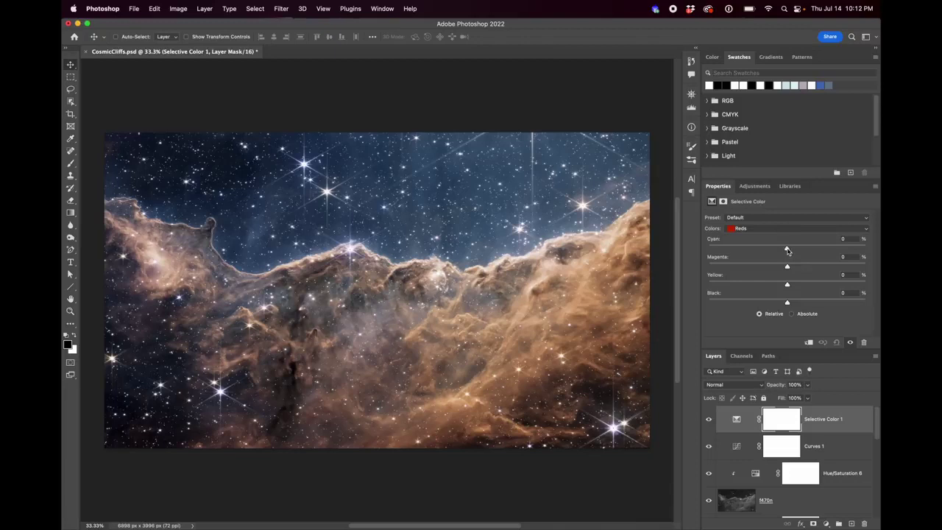
pyautogui.moveTo(786, 251); pyautogui.dragTo(786, 274)
pyautogui.moveTo(776, 250)
pyautogui.mouseDown()
pyautogui.moveTo(734, 250)
pyautogui.moveTo(730, 265)
pyautogui.moveTo(785, 261)
pyautogui.mouseUp()
pyautogui.moveTo(784, 268); pyautogui.dragTo(805, 280)
pyautogui.scroll(-5, 743, 449)
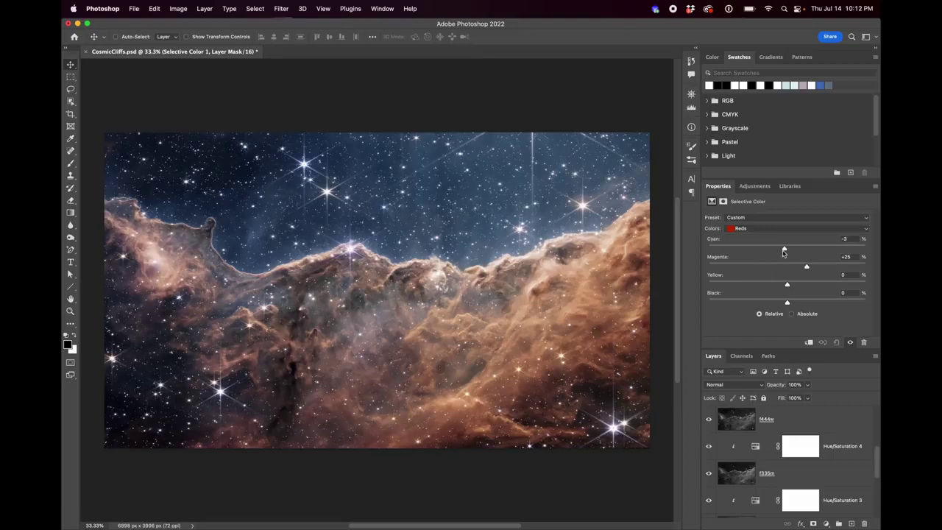
pyautogui.moveTo(783, 250); pyautogui.dragTo(748, 256)
# Show the f090w layer alone to examine its grayscale image, and restore the visibility of all layers.
pyautogui.scroll(-2, 712, 421)
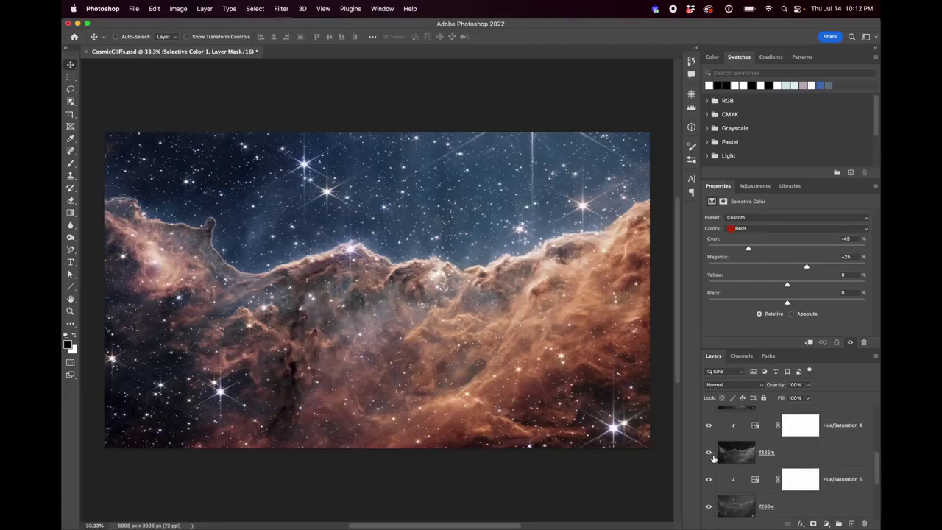
pyautogui.scroll(-5, 711, 463)
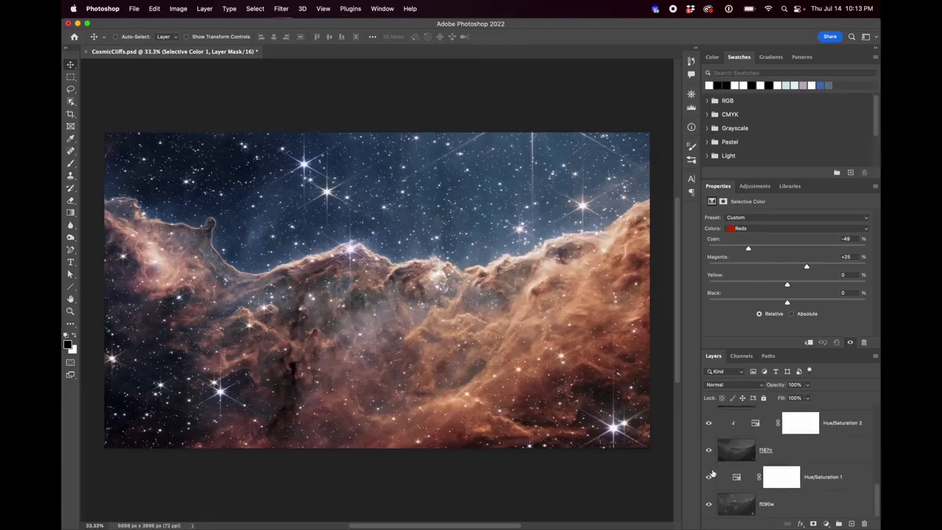
pyautogui.keyDown('alt'); pyautogui.click(708, 504); pyautogui.keyUp('alt')
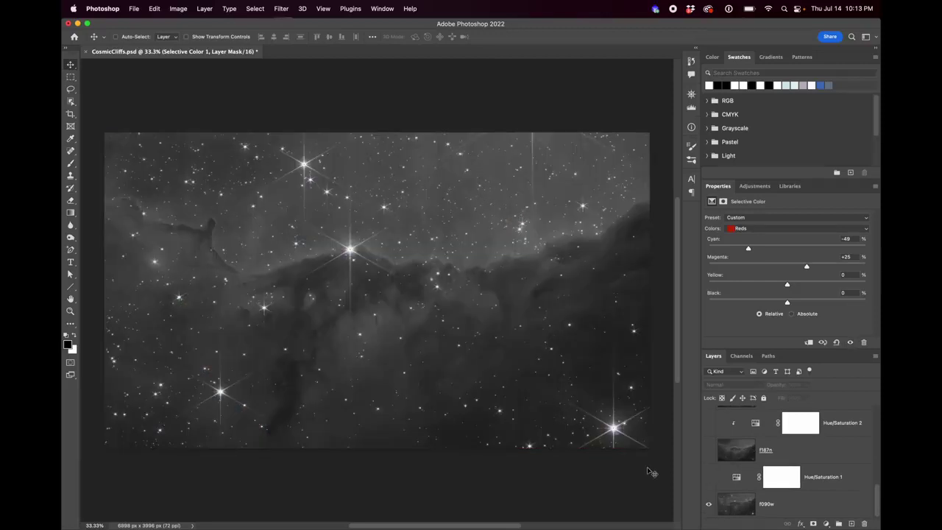
pyautogui.keyDown('alt'); pyautogui.click(709, 506); pyautogui.keyUp('alt')
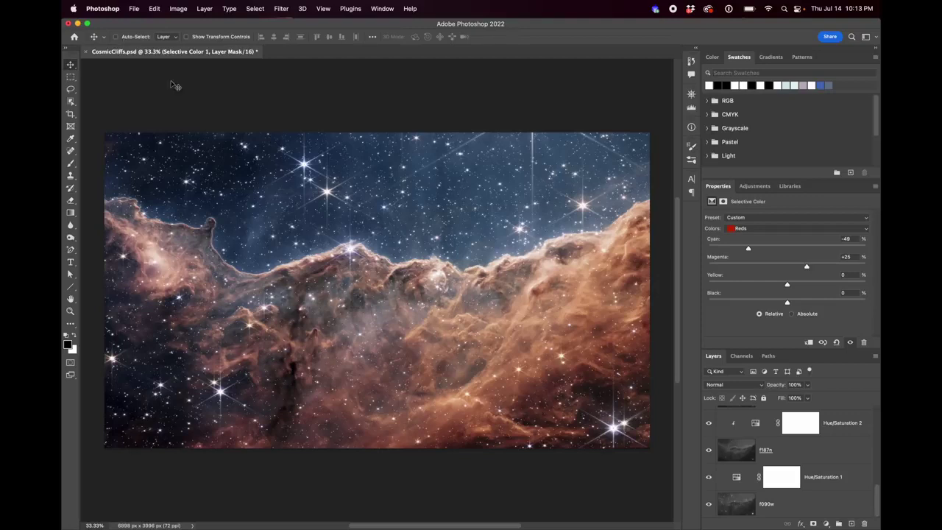
pyautogui.scroll(10, 759, 477)
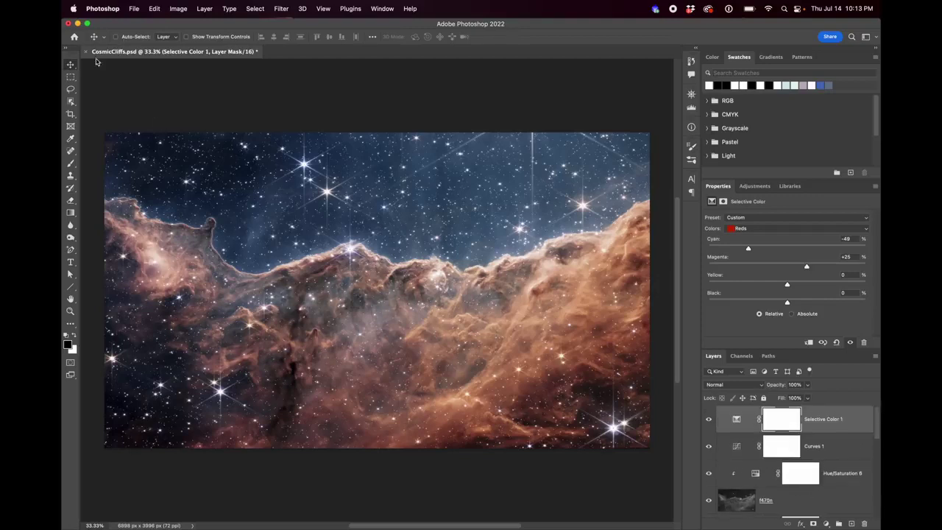
# Open secondTry.psd and Carina_nircam_final.tif and compare the overall colors of the two composites.
pyautogui.click(134, 9)
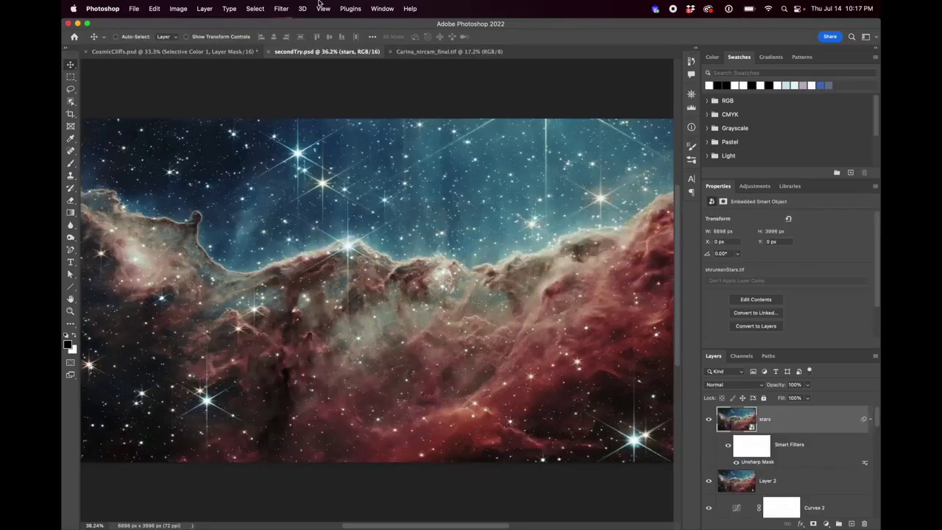
pyautogui.click(446, 52)
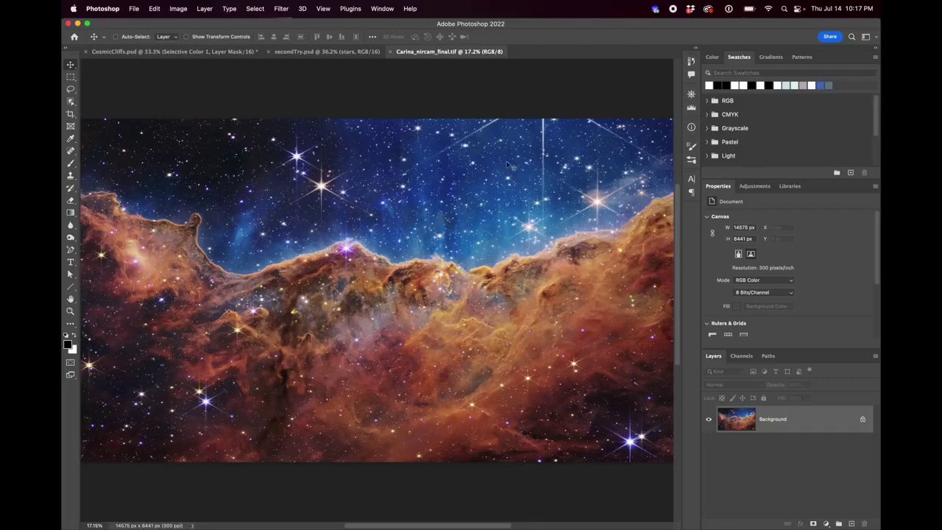
pyautogui.click(323, 52)
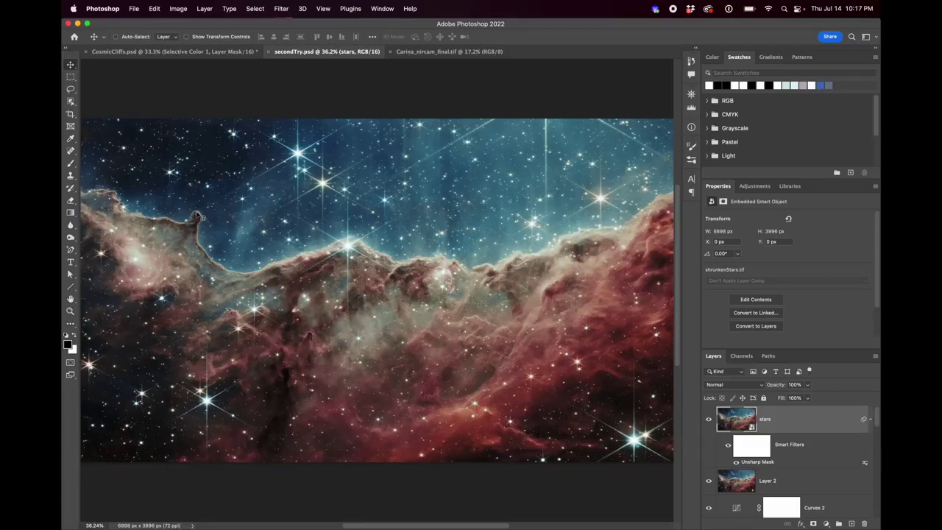
pyautogui.click(419, 51)
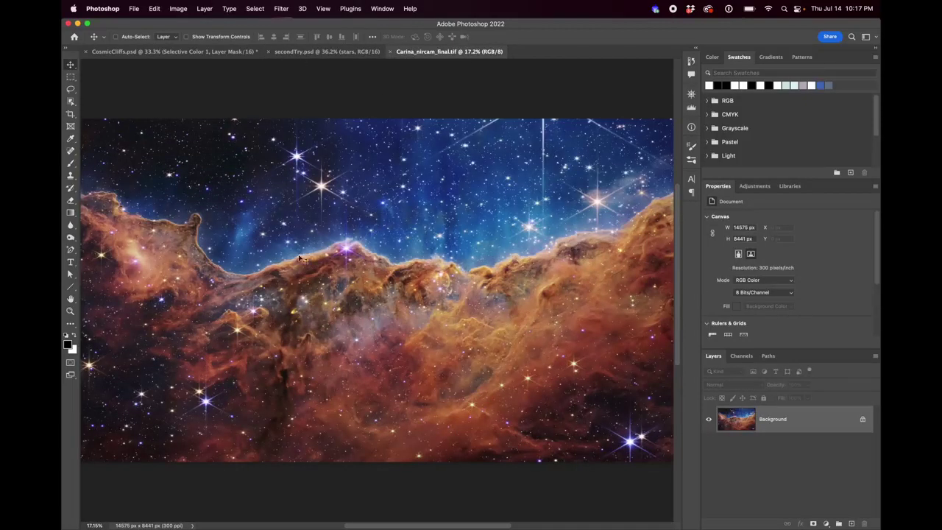
# Examine the stars and nebula detail below the ridge in Carina_nircam_final.tif at 100% magnification.
pyautogui.press('super+1')
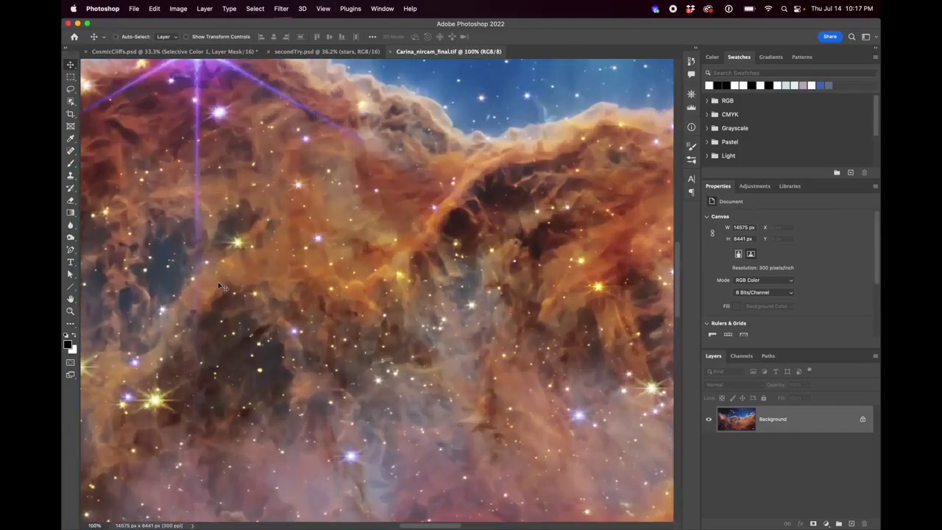
pyautogui.hscroll(-5, 177, 273)
pyautogui.hscroll(-10, 177, 274)
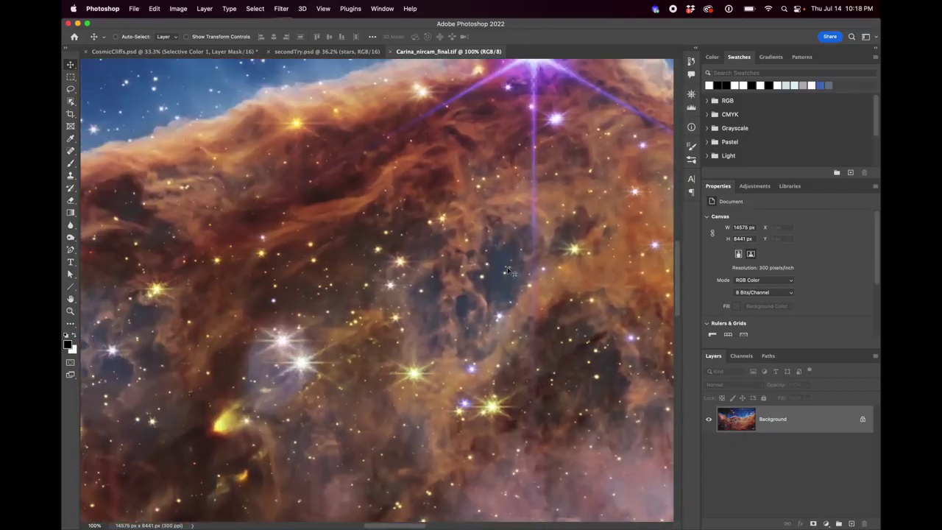
# Examine the sky, cliff edge and dark pillar in secondTry.psd at 200% magnification.
pyautogui.click(324, 51)
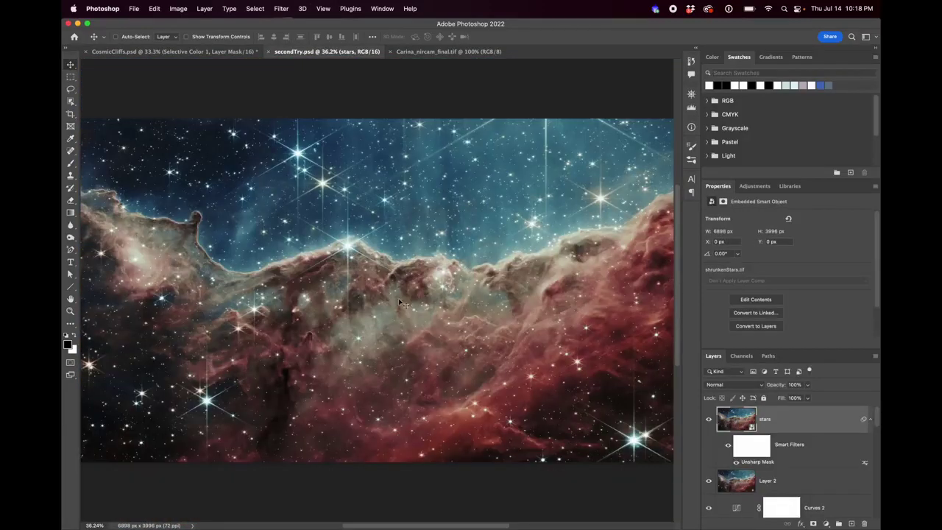
pyautogui.scroll(4, 341, 283)
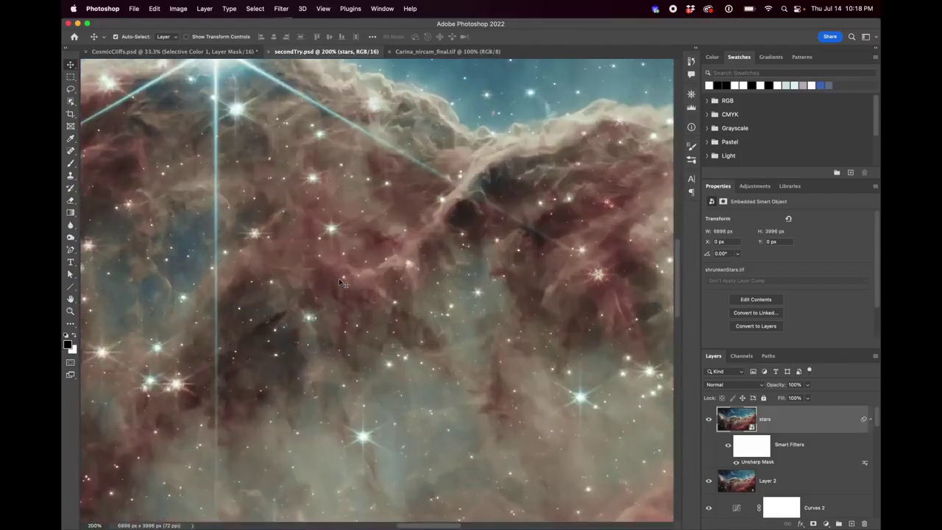
pyautogui.hscroll(-10, 341, 283)
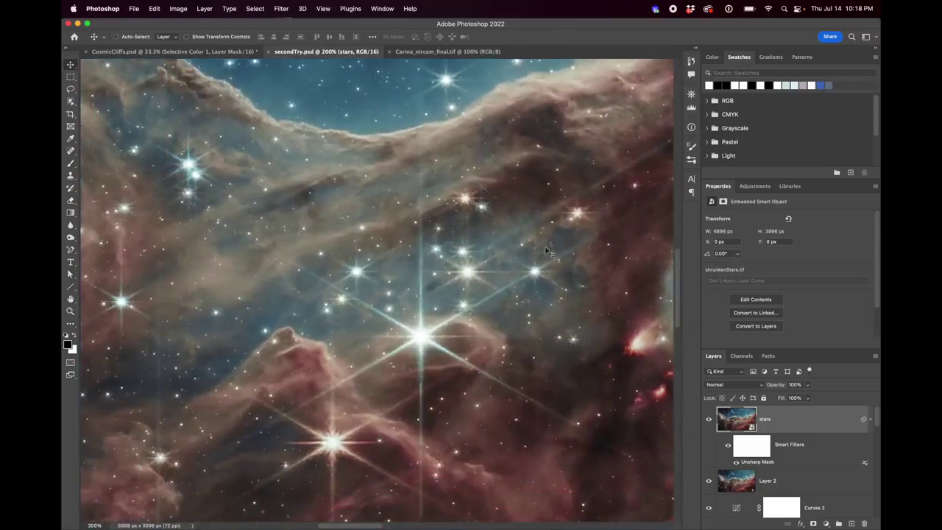
pyautogui.scroll(5, 547, 240)
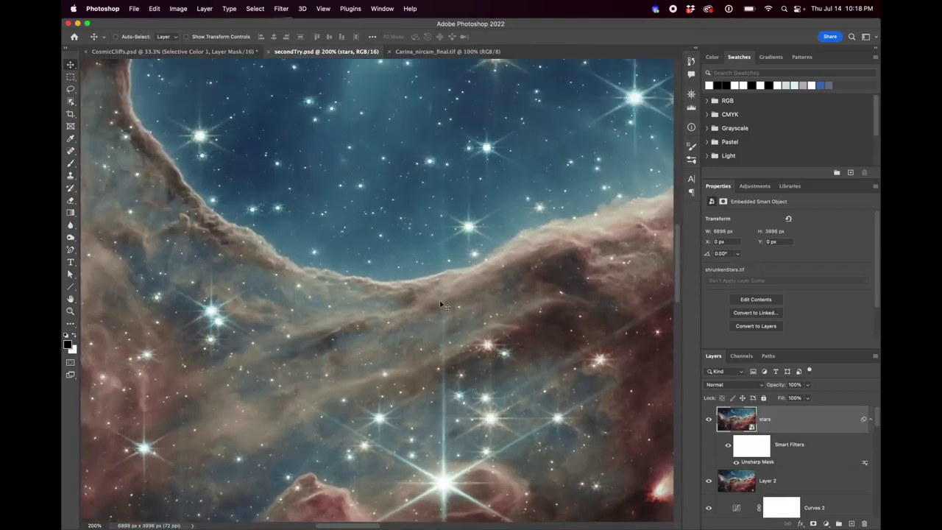
pyautogui.scroll(-5, 459, 357)
pyautogui.scroll(15, 459, 356)
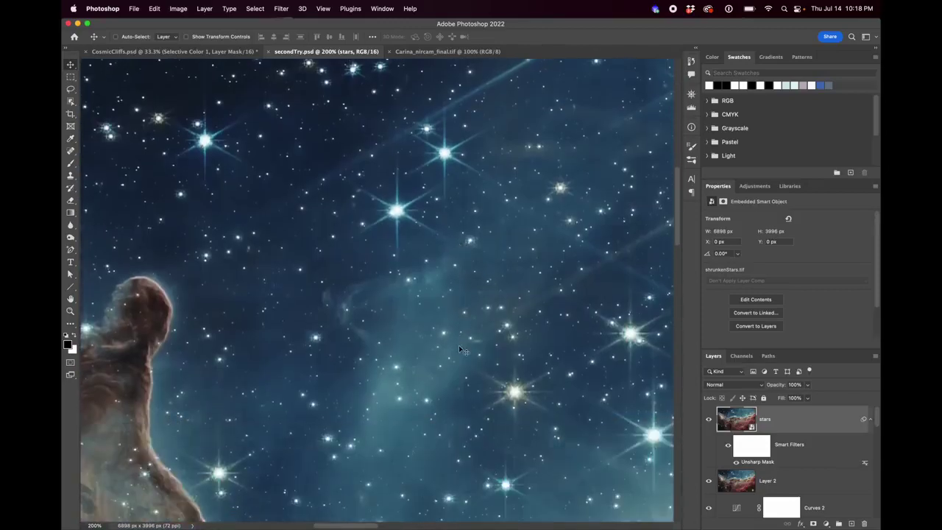
pyautogui.scroll(-7, 458, 345)
pyautogui.scroll(-4, 416, 304)
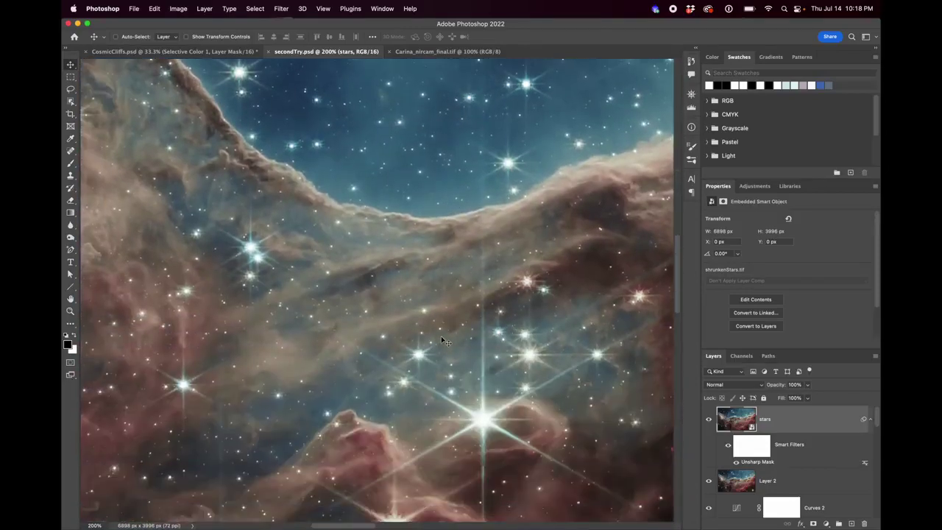
pyautogui.scroll(6, 307, 351)
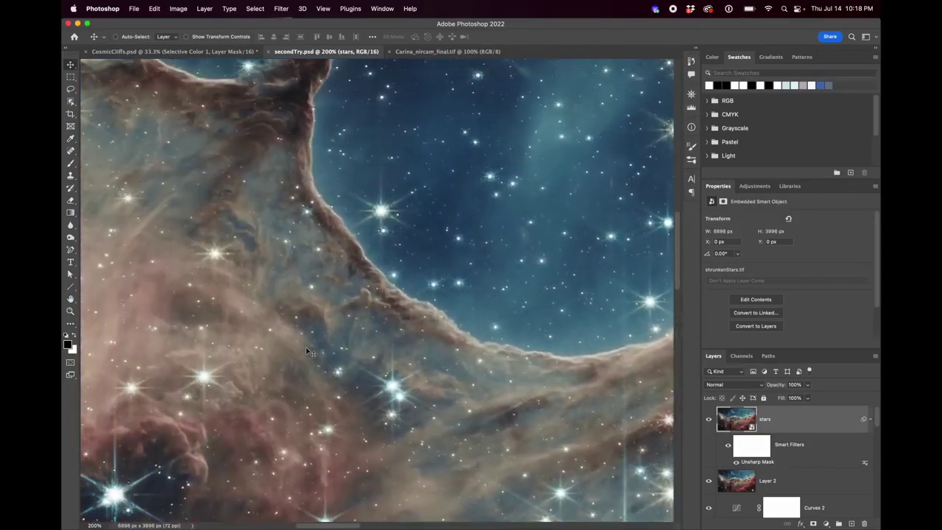
pyautogui.scroll(5, 306, 351)
pyautogui.scroll(3, 294, 299)
pyautogui.hscroll(-4, 294, 299)
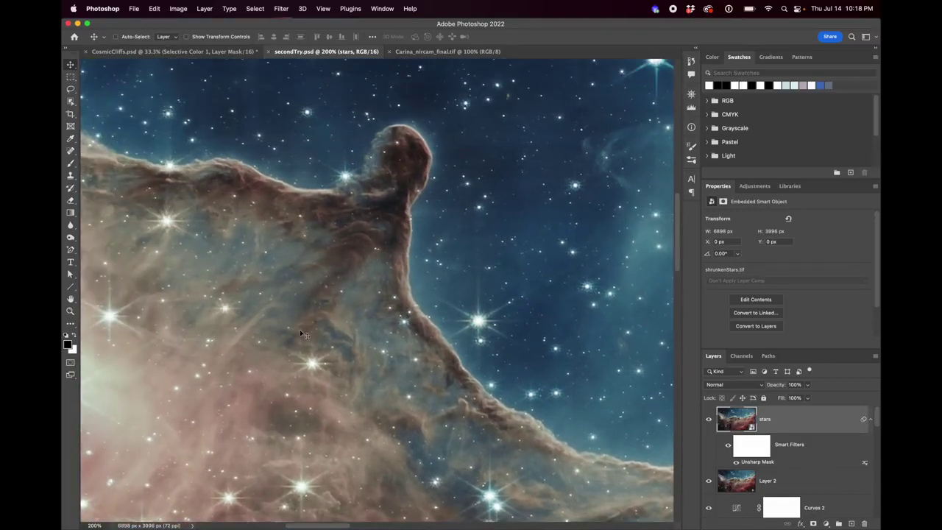
pyautogui.hscroll(-3, 360, 368)
pyautogui.scroll(-6, 375, 390)
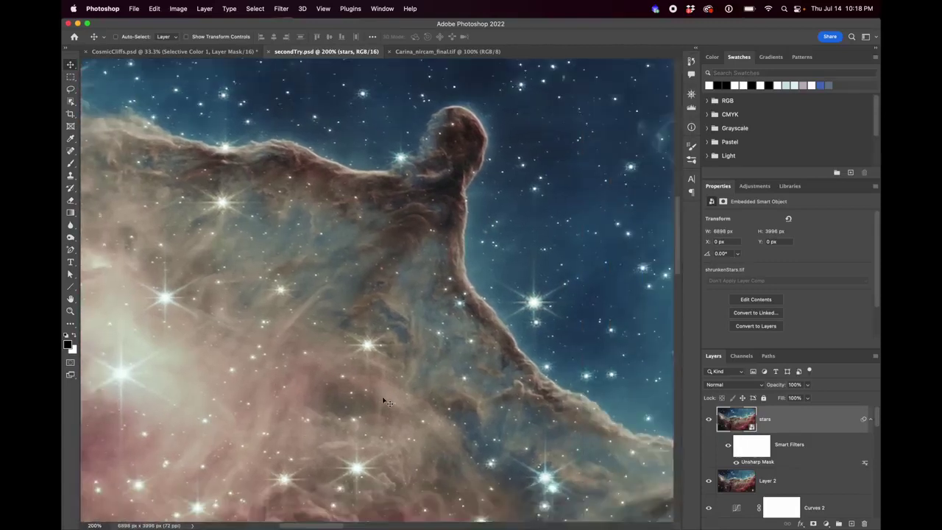
# Examine the ridge, central nebula and glowing red jets in secondTry.psd at 200% magnification.
pyautogui.hscroll(5, 382, 396)
pyautogui.scroll(-5, 381, 396)
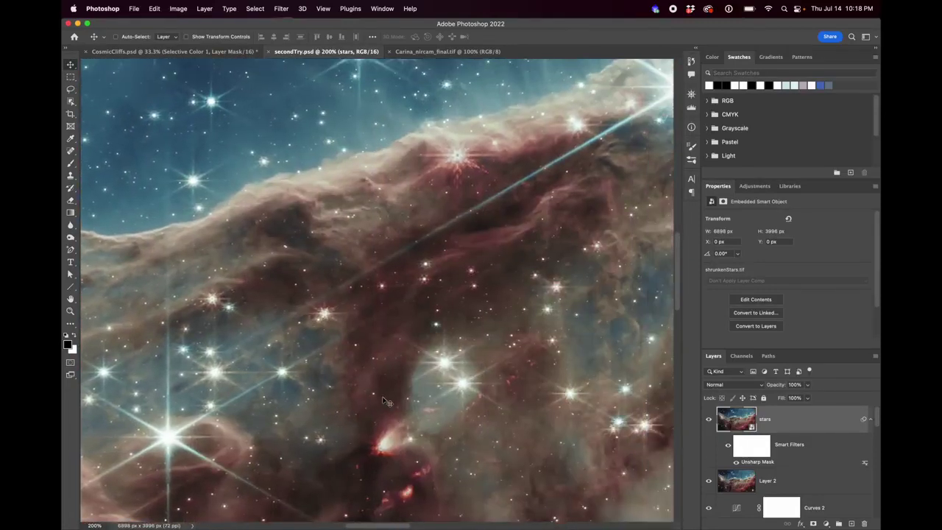
pyautogui.hscroll(5, 382, 397)
pyautogui.scroll(1, 382, 396)
pyautogui.hscroll(5, 384, 400)
pyautogui.scroll(-8, 383, 401)
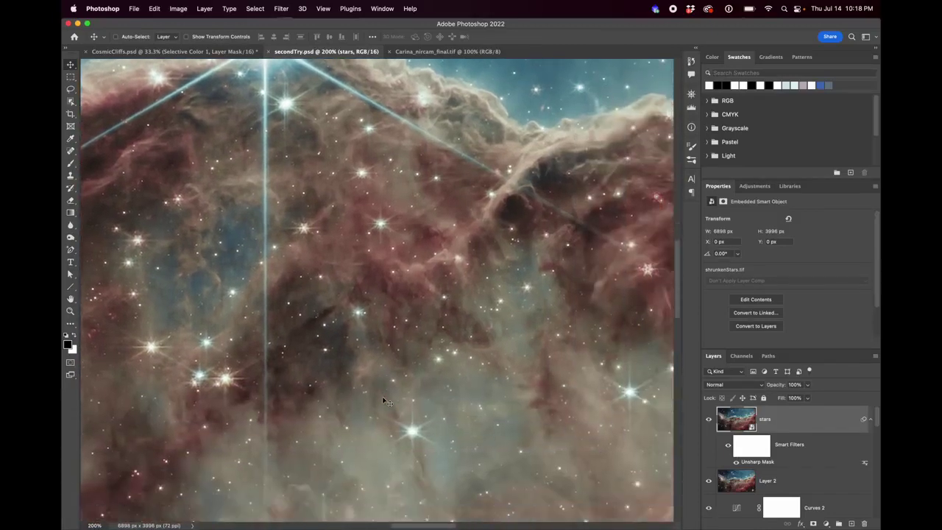
pyautogui.hscroll(8, 383, 401)
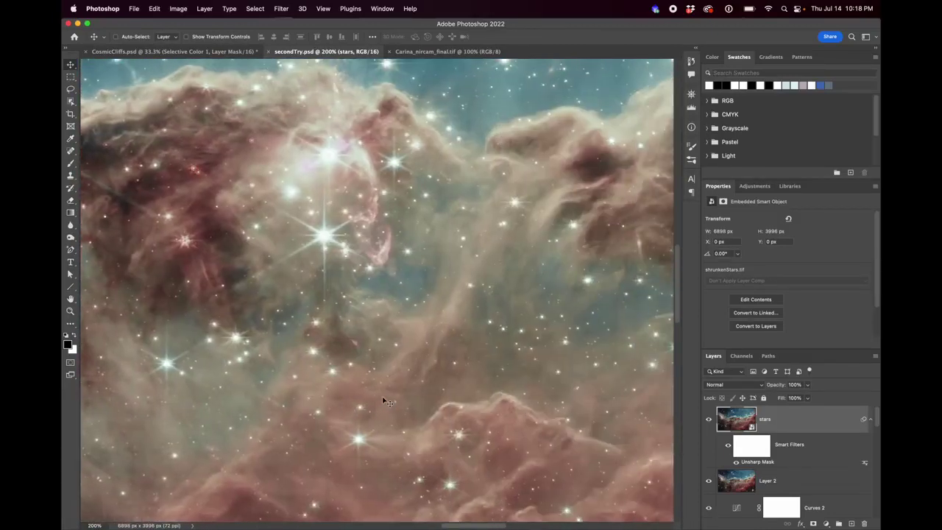
pyautogui.scroll(1, 383, 401)
pyautogui.hscroll(-10, 383, 401)
pyautogui.scroll(-6, 383, 401)
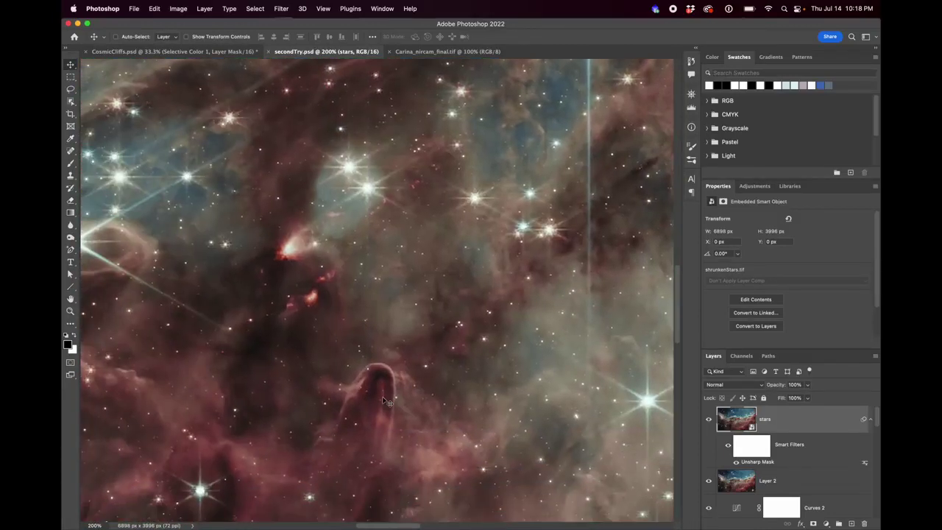
pyautogui.scroll(2, 383, 401)
pyautogui.scroll(10, 383, 401)
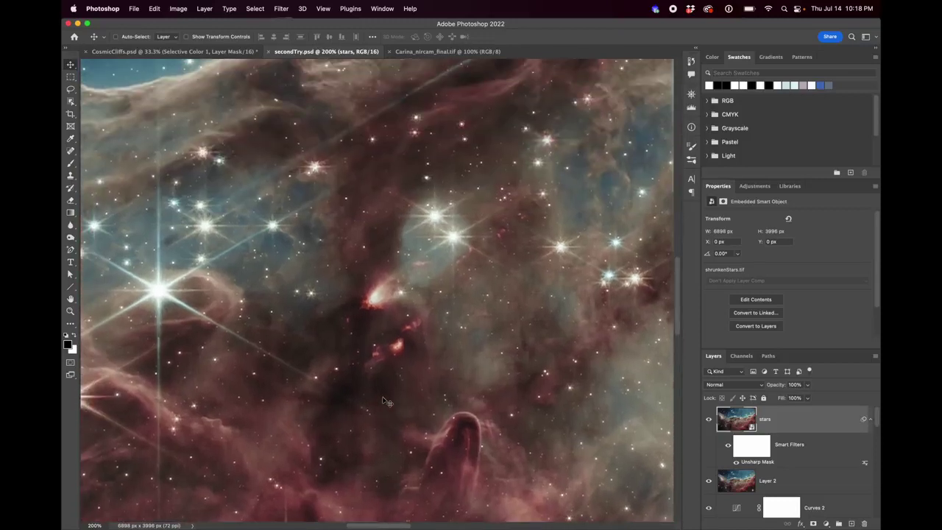
pyautogui.scroll(-3, 383, 414)
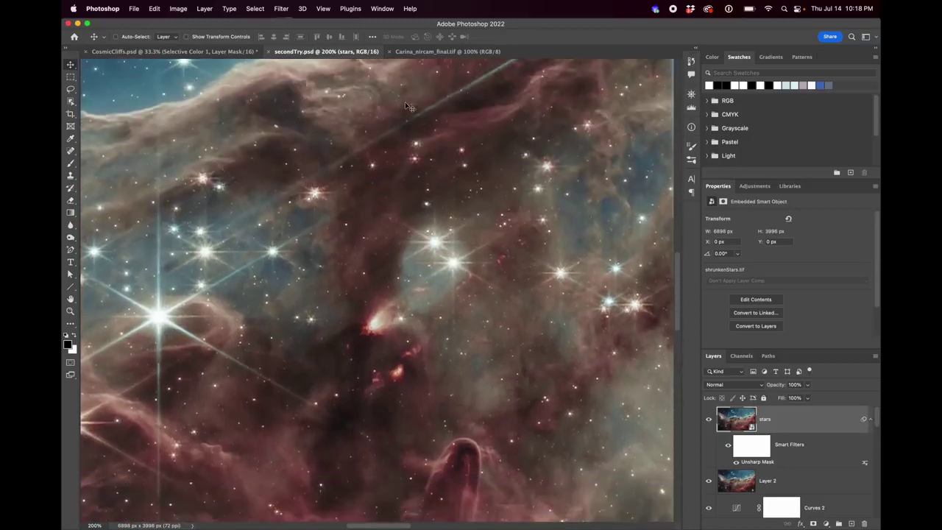
# Compare the jet region beside the bright star pair in Carina_nircam_final.tif with the same area in secondTry.psd.
pyautogui.click(424, 53)
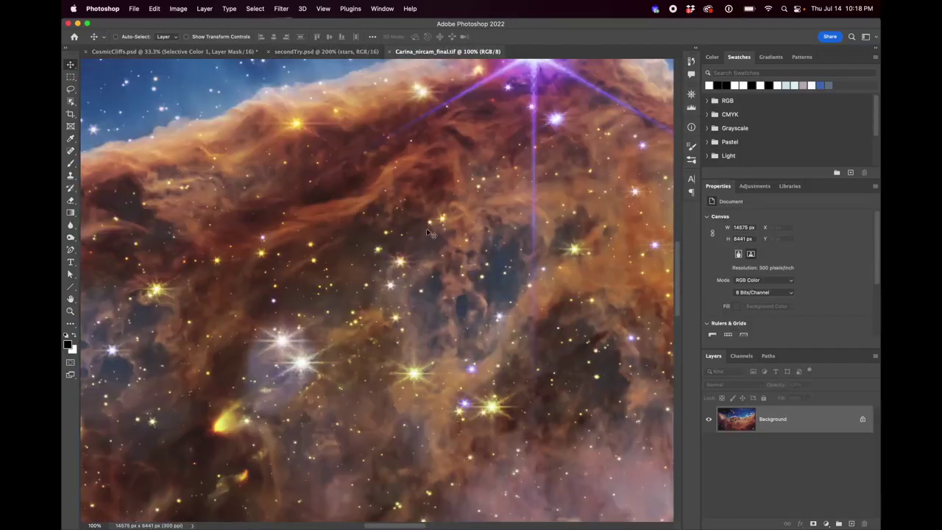
pyautogui.scroll(-5, 318, 308)
pyautogui.hscroll(-3, 318, 308)
pyautogui.hscroll(-5, 318, 307)
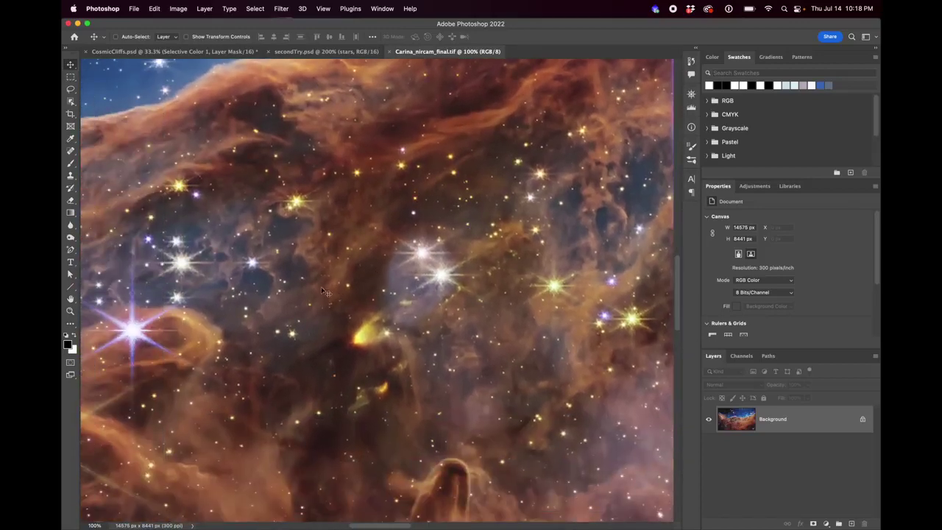
pyautogui.click(335, 52)
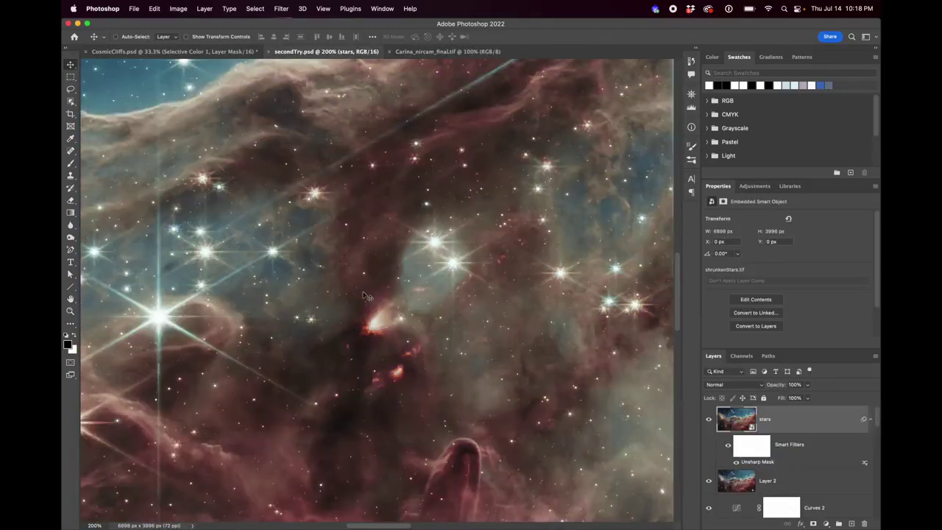
# Examine the glowing red jets and the dark cloud around them in secondTry.psd at 400% magnification.
pyautogui.scroll(4, 384, 294)
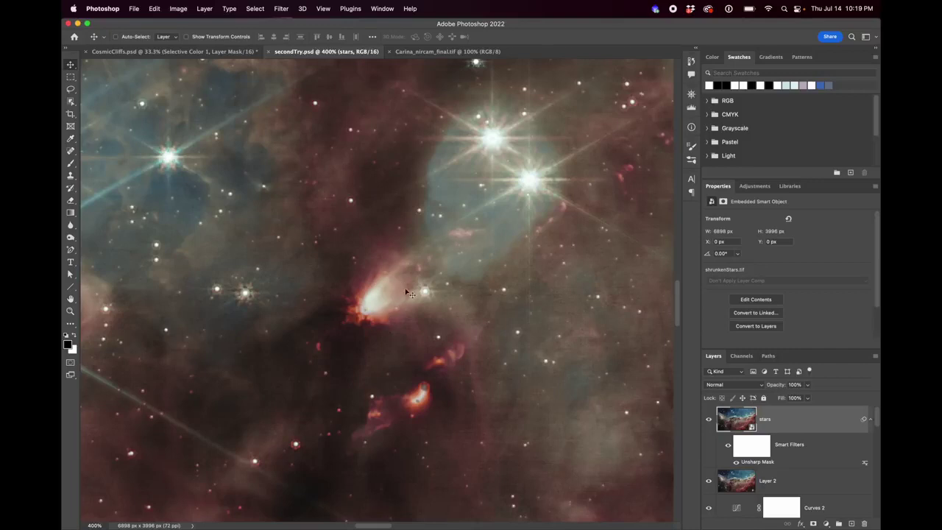
pyautogui.scroll(-10, 261, 312)
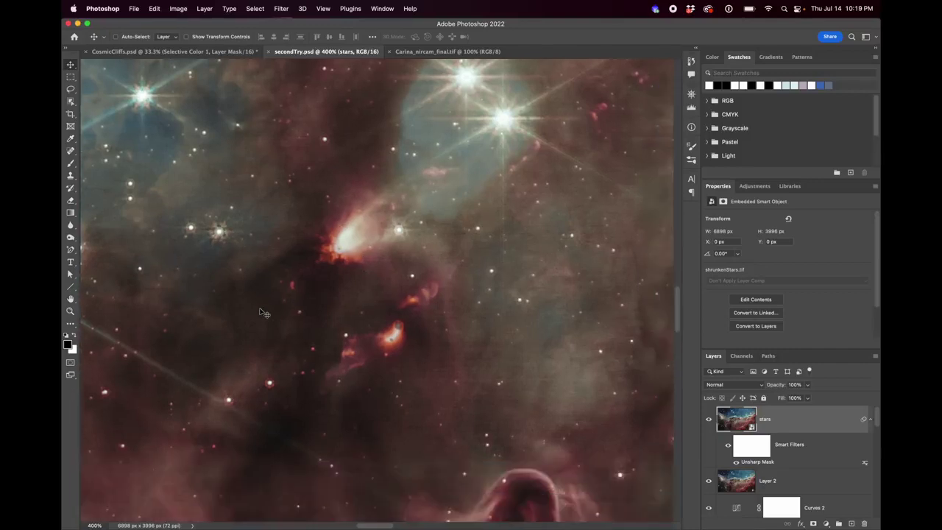
pyautogui.scroll(5, 261, 312)
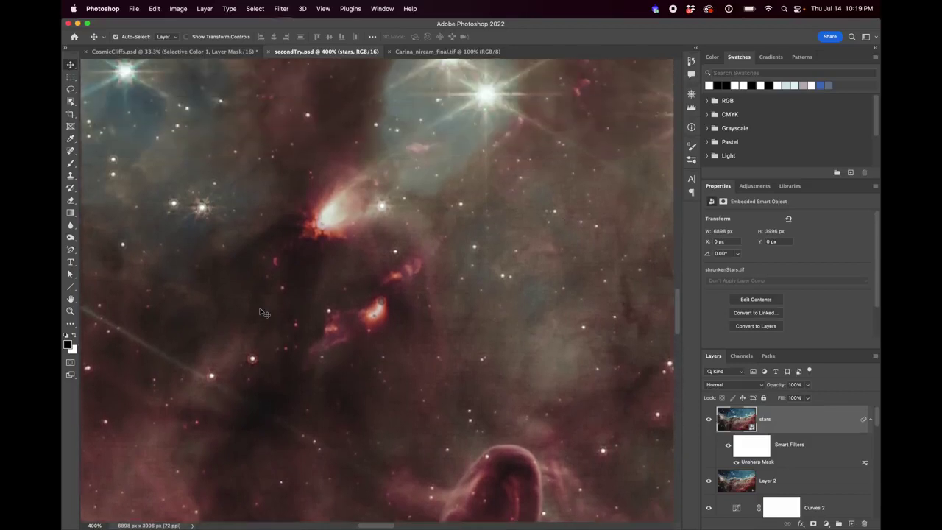
pyautogui.press('super+minus')
pyautogui.press('super+minus')
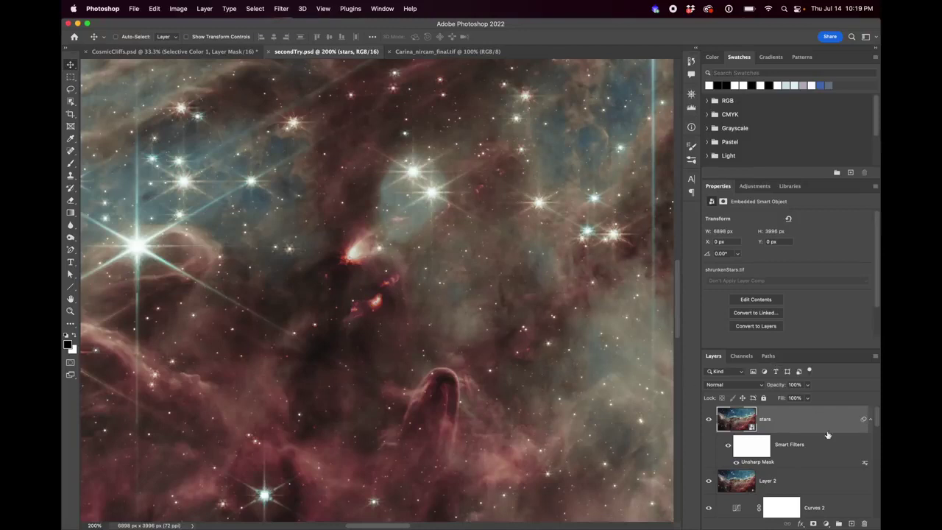
# Review the layer stack of secondTry.psd and inspect the full curve of the Curves 1 adjustment.
pyautogui.scroll(-10, 830, 440)
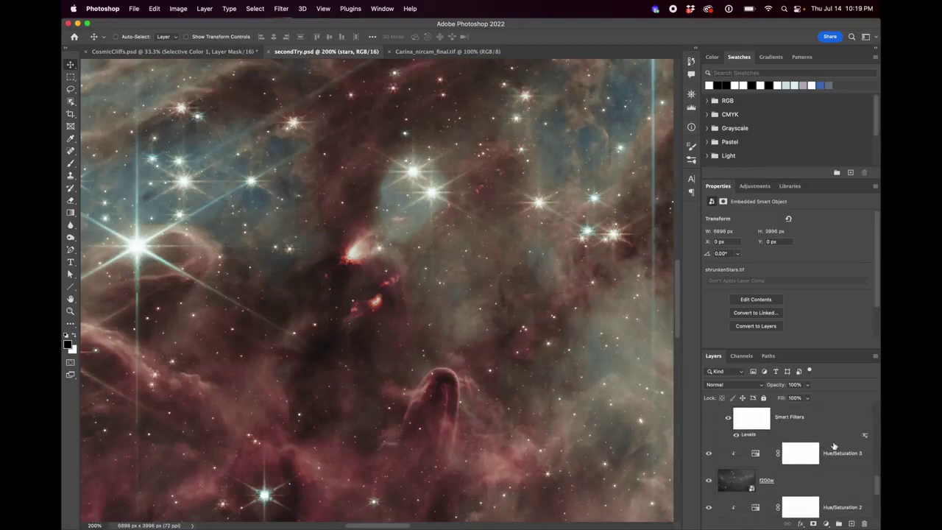
pyautogui.scroll(-5, 833, 446)
pyautogui.scroll(8, 826, 493)
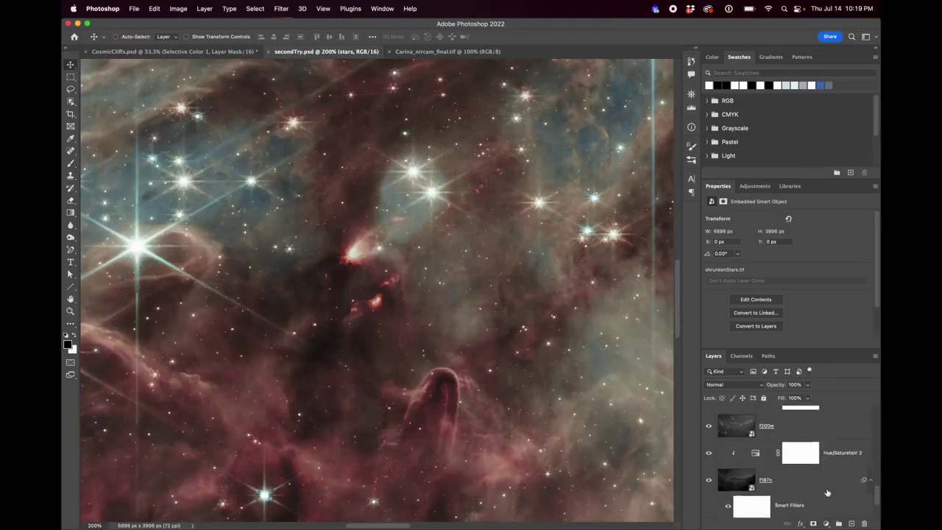
pyautogui.scroll(10, 826, 493)
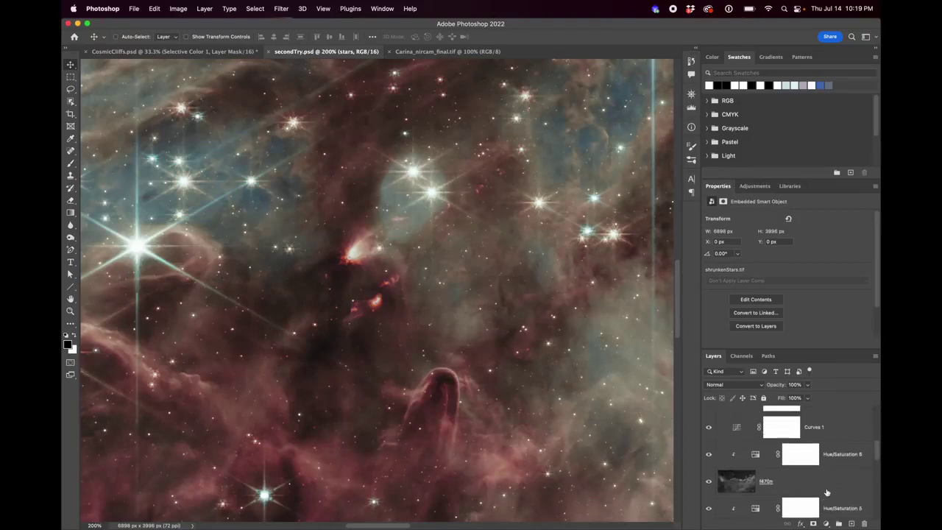
pyautogui.scroll(-1, 826, 492)
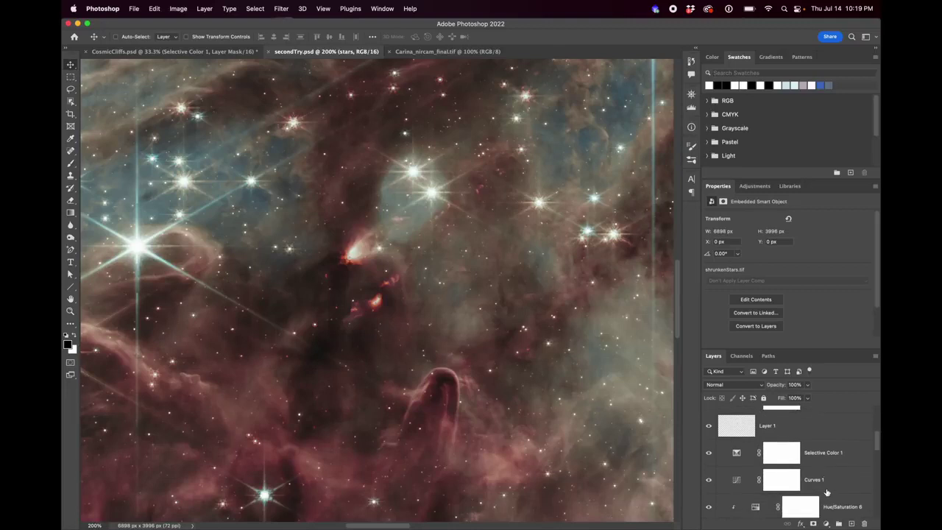
pyautogui.click(833, 485)
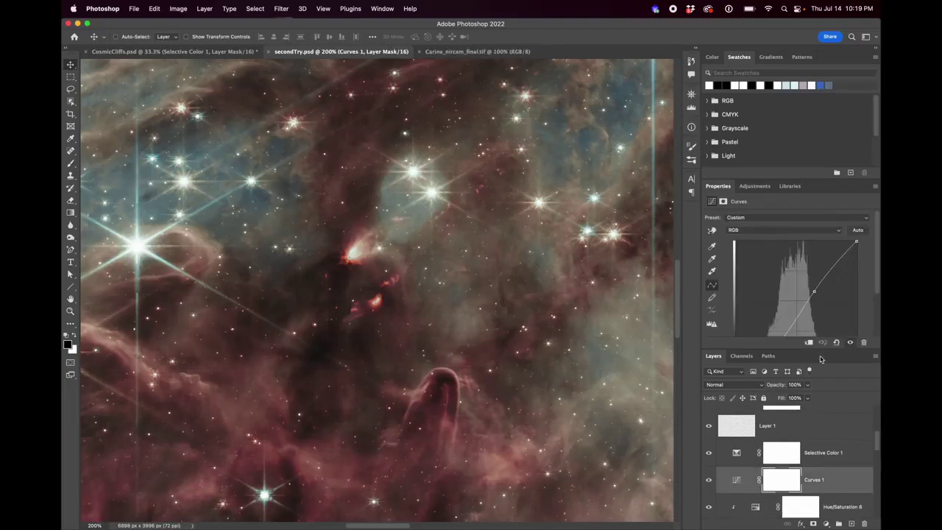
pyautogui.scroll(-2, 833, 295)
pyautogui.scroll(1, 833, 295)
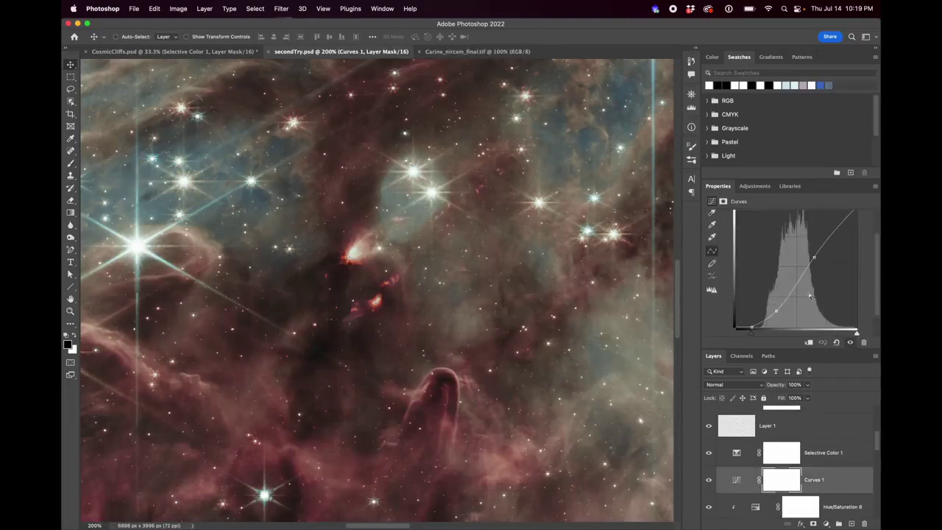
# Inspect the Selective Color 1 adjustment's settings for Reds and Yellows.
pyautogui.click(844, 454)
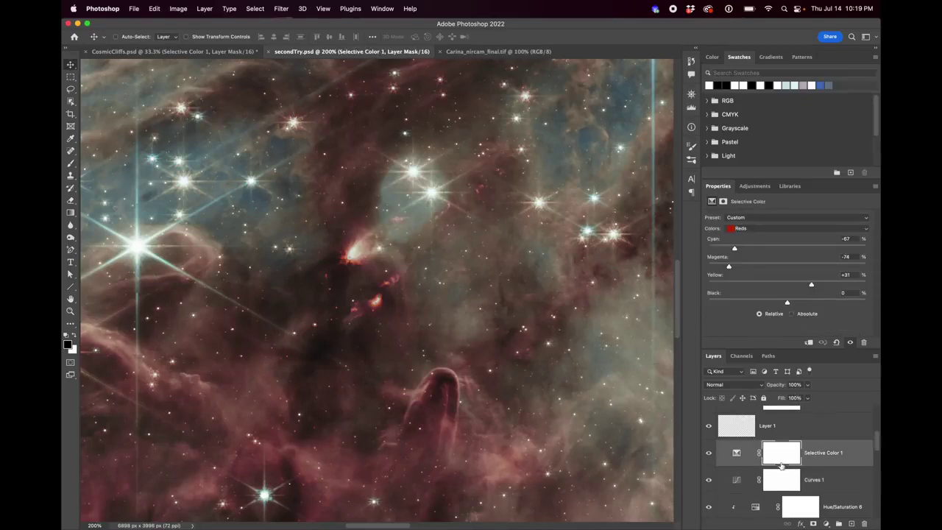
pyautogui.click(776, 230)
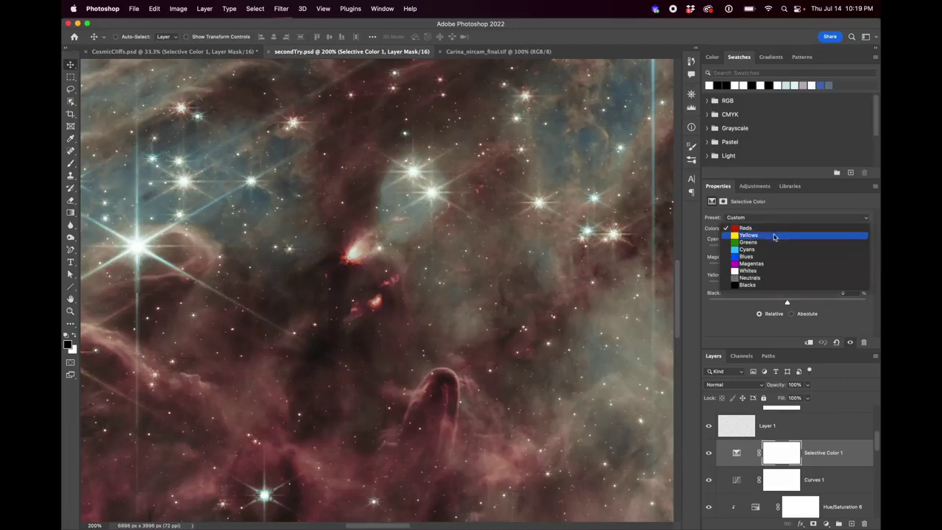
pyautogui.click(773, 236)
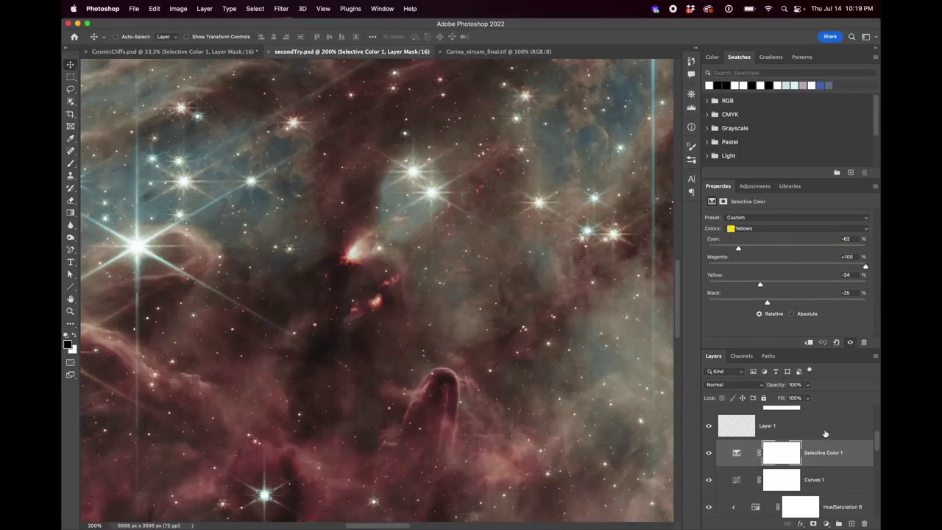
# Inspect Layer 1 and the settings of the Hue/Saturation 7 adjustment above it.
pyautogui.scroll(1, 827, 429)
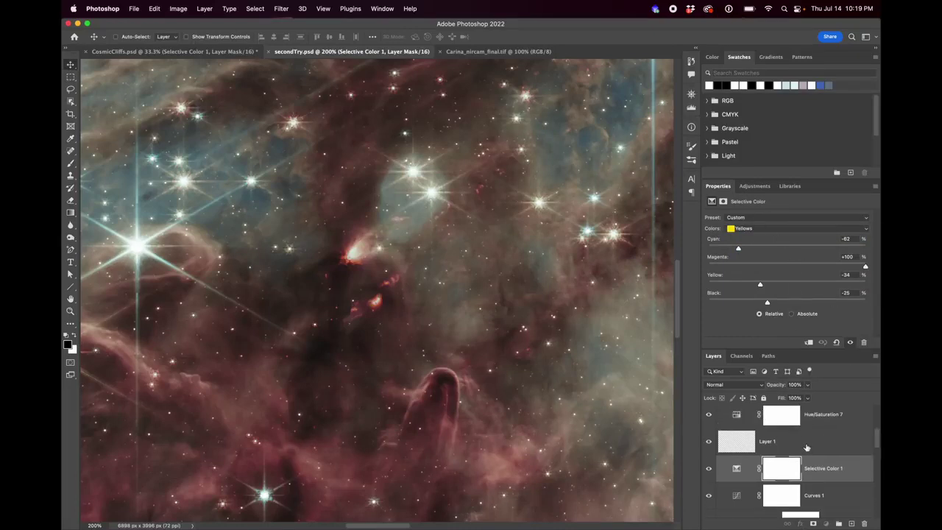
pyautogui.click(795, 441)
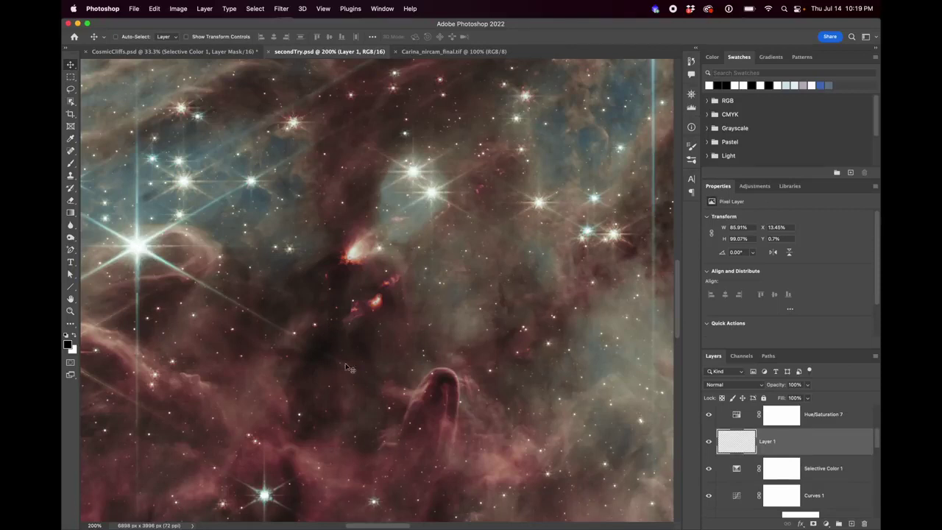
pyautogui.scroll(1, 874, 454)
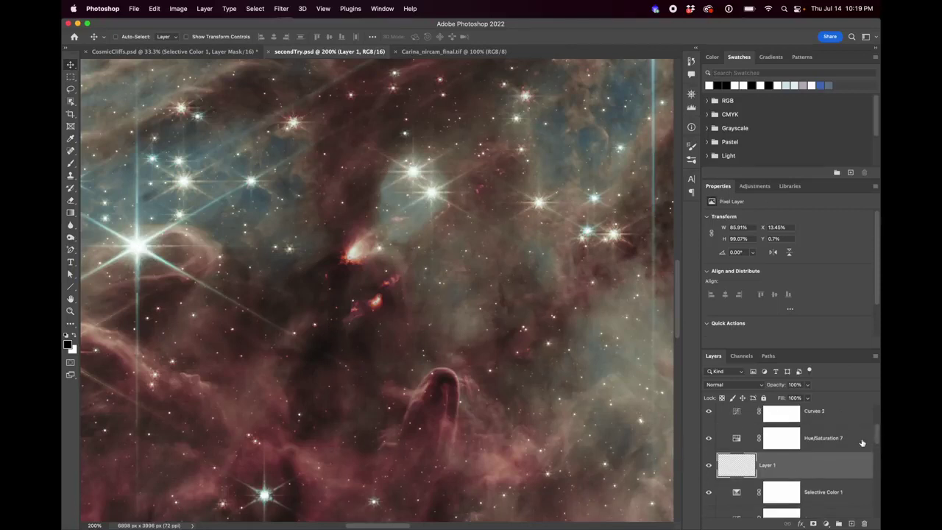
pyautogui.click(862, 442)
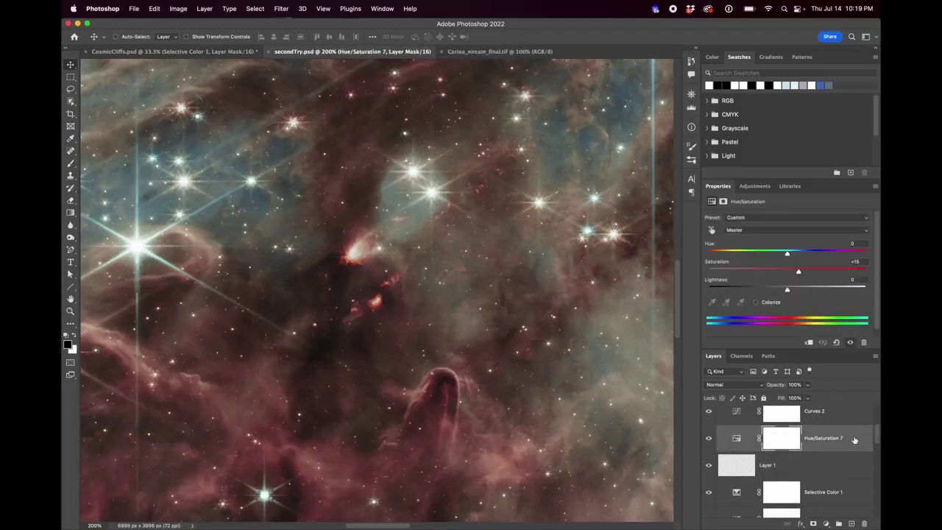
# Inspect the full curve of the Curves 2 adjustment below Layer 2.
pyautogui.scroll(2, 854, 440)
pyautogui.click(840, 475)
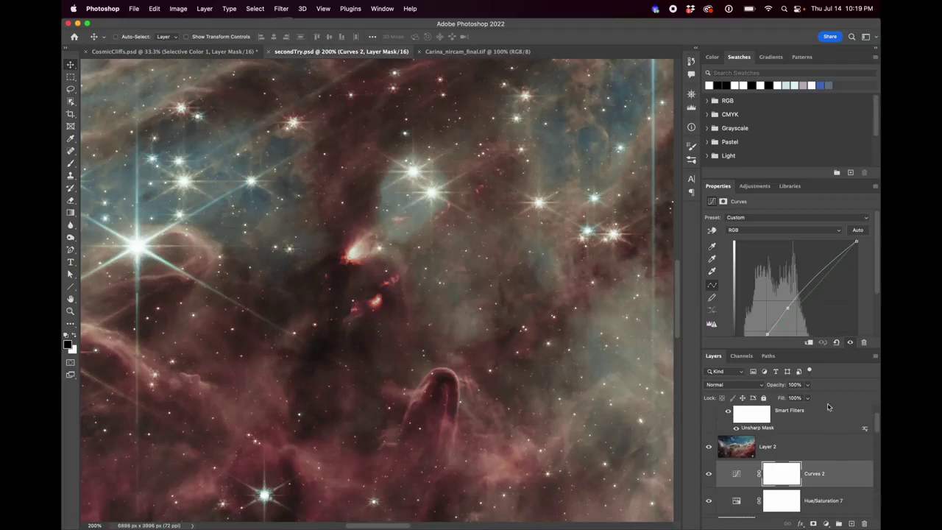
pyautogui.scroll(-2, 835, 303)
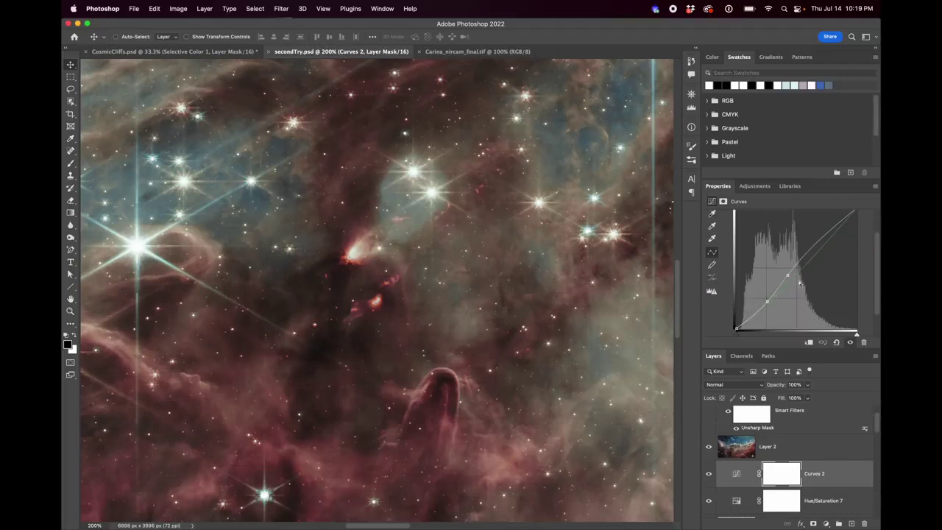
# Inspect Layer 2 and the stars smart object with its Unsharp Mask filter.
pyautogui.click(811, 450)
pyautogui.scroll(1, 813, 452)
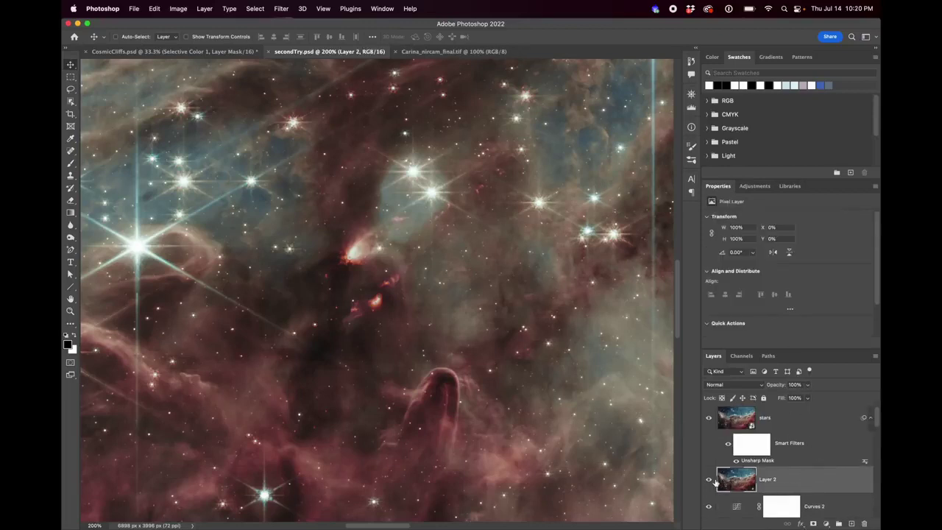
pyautogui.moveTo(734, 480); pyautogui.dragTo(755, 488)
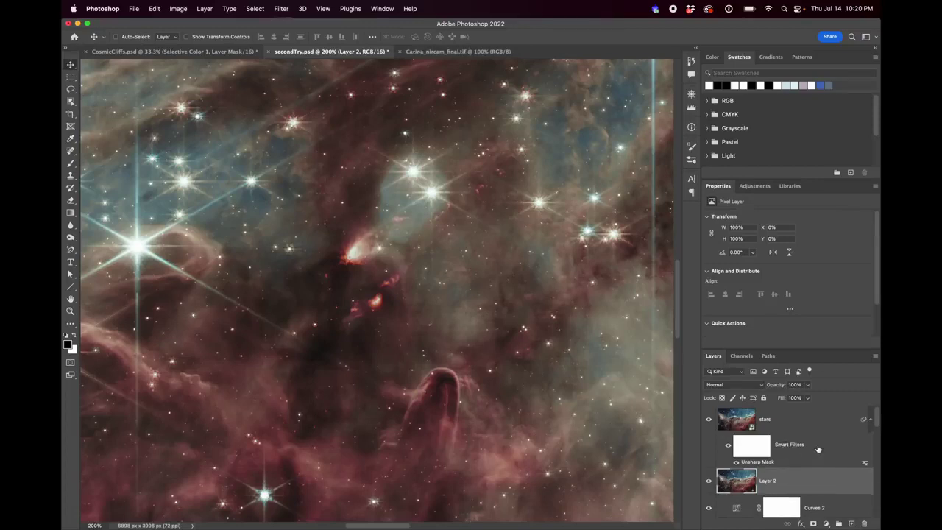
pyautogui.click(804, 421)
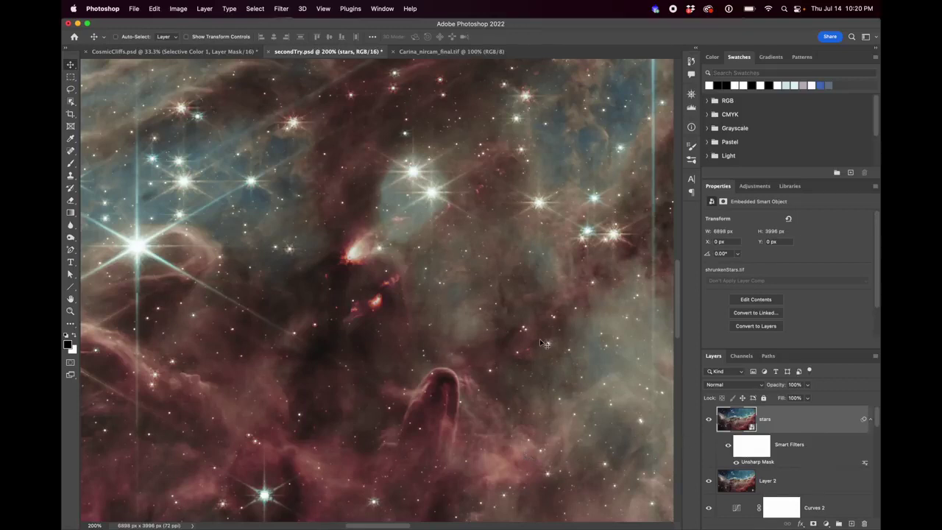
# Examine the stars and nebula below the ridge, up to the dark pillar, in secondTry.psd at 200% magnification.
pyautogui.press('super+minus')
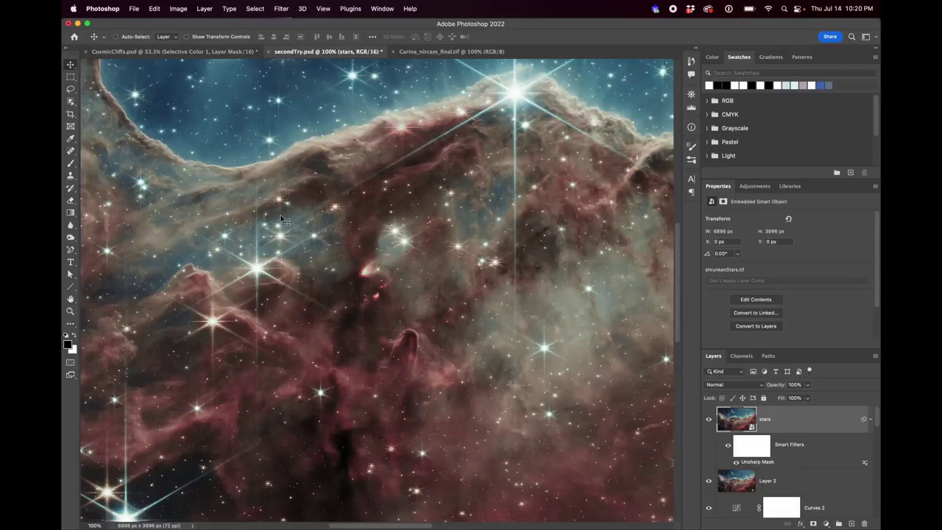
pyautogui.press('super+plus')
pyautogui.hscroll(-10, 144, 133)
pyautogui.scroll(8, 144, 133)
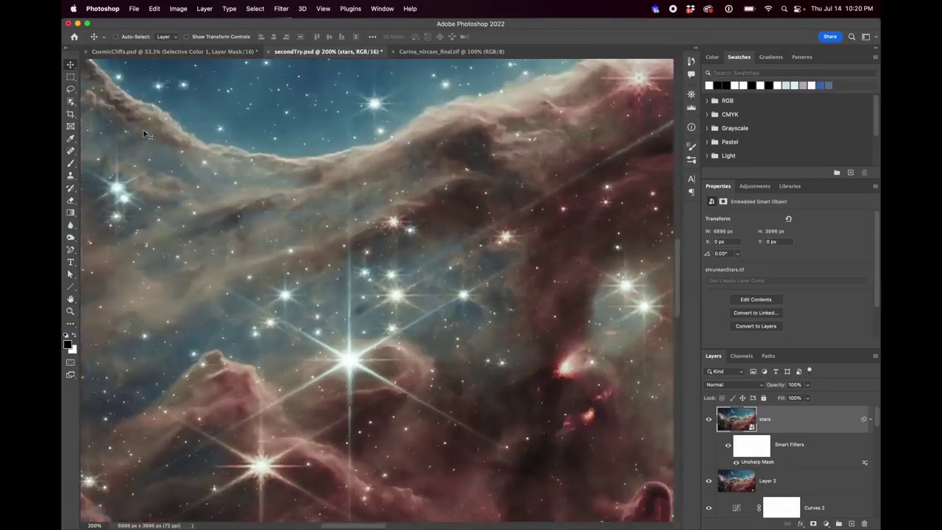
pyautogui.hscroll(2, 145, 132)
pyautogui.hscroll(-5, 144, 133)
pyautogui.scroll(2, 145, 132)
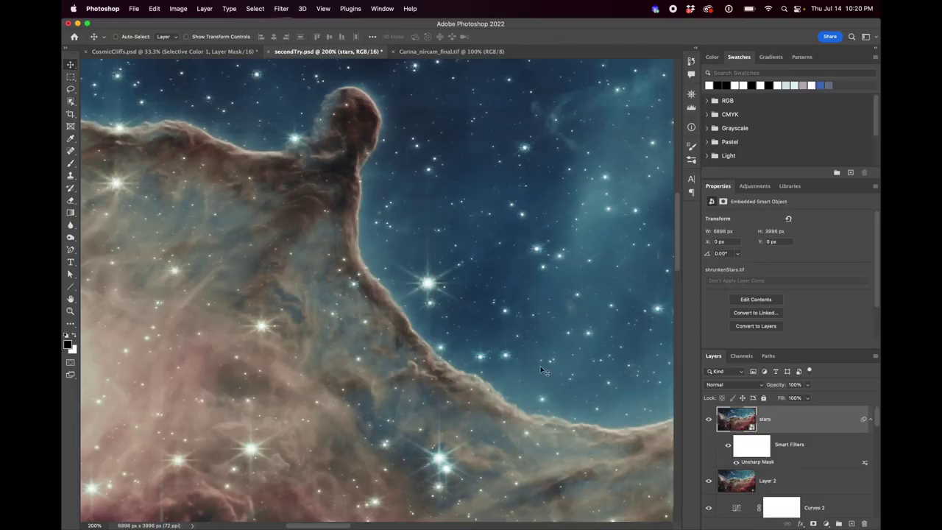
# Examine the ridge with its brightest star and the sky back toward the dark pillar at 200% magnification.
pyautogui.hscroll(15, 450, 345)
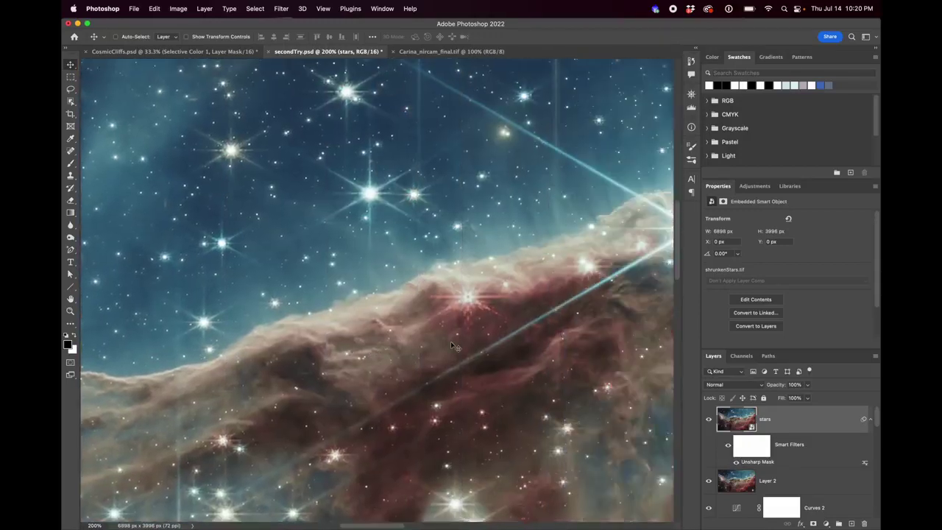
pyautogui.hscroll(-5, 452, 345)
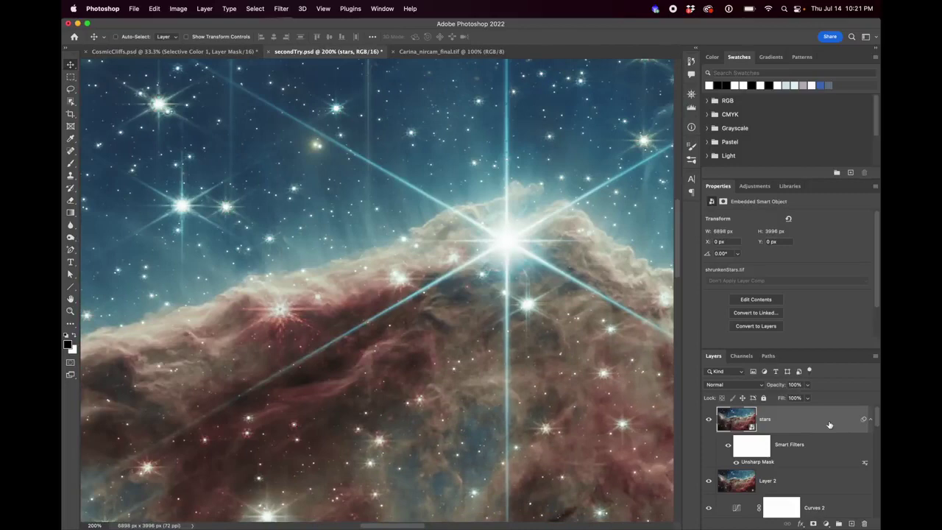
pyautogui.scroll(-3, 829, 425)
pyautogui.scroll(5, 829, 424)
pyautogui.hscroll(-15, 536, 400)
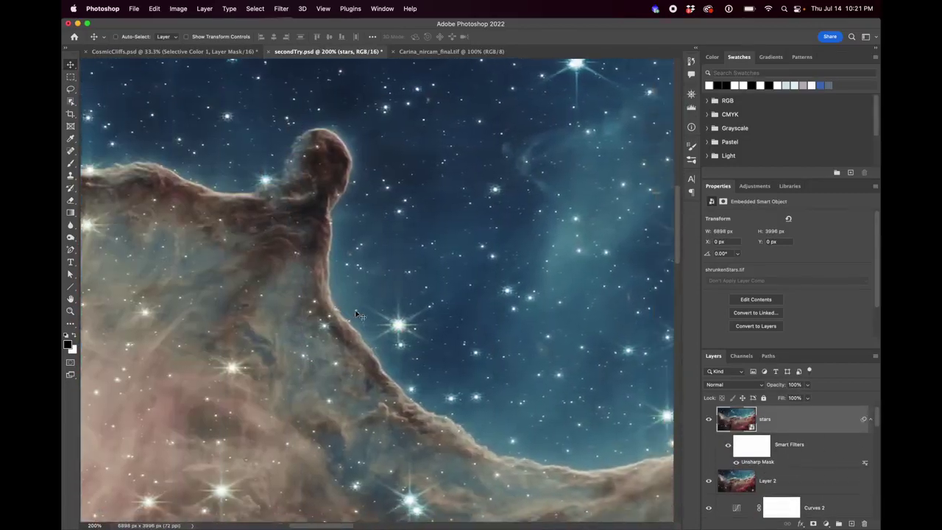
# Examine the dark pillar and the bright star beside the cliff edge in secondTry.psd at 300% magnification.
pyautogui.press('super+minus')
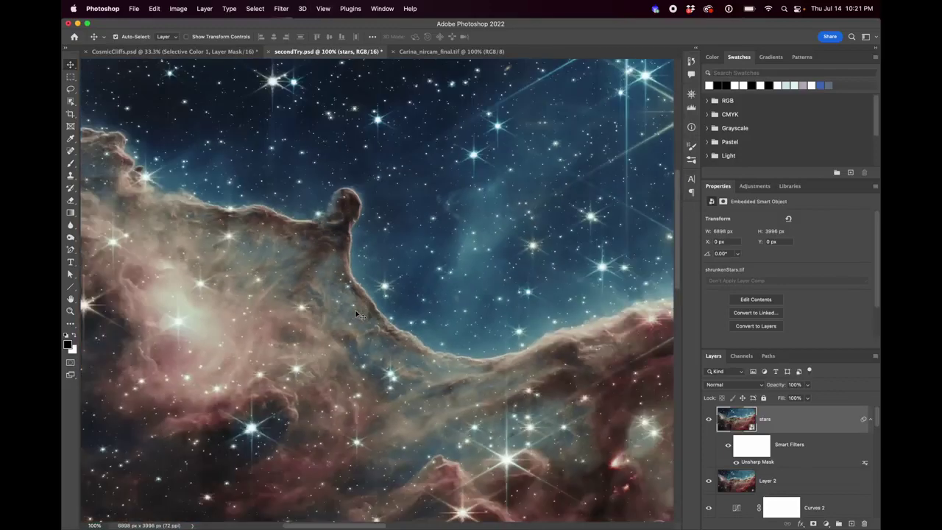
pyautogui.press('super+equal')
pyautogui.press('super+equal')
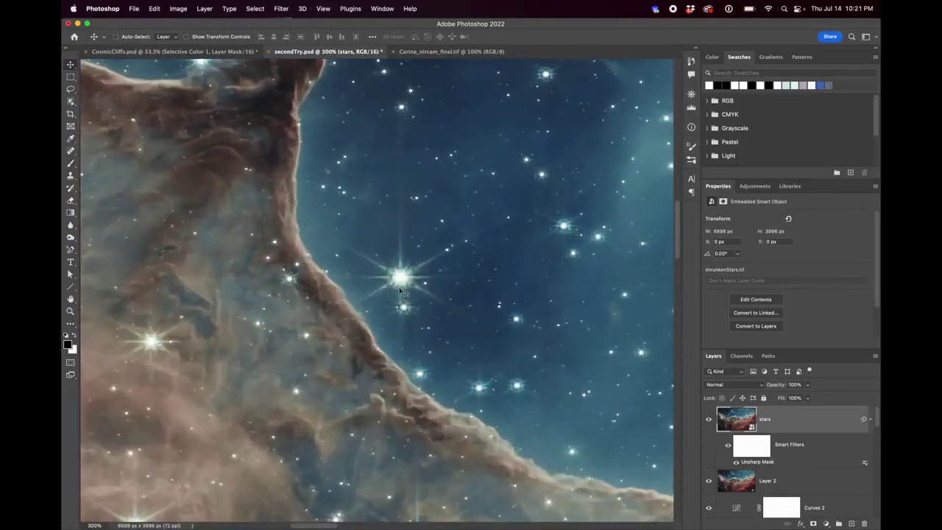
pyautogui.scroll(5, 399, 290)
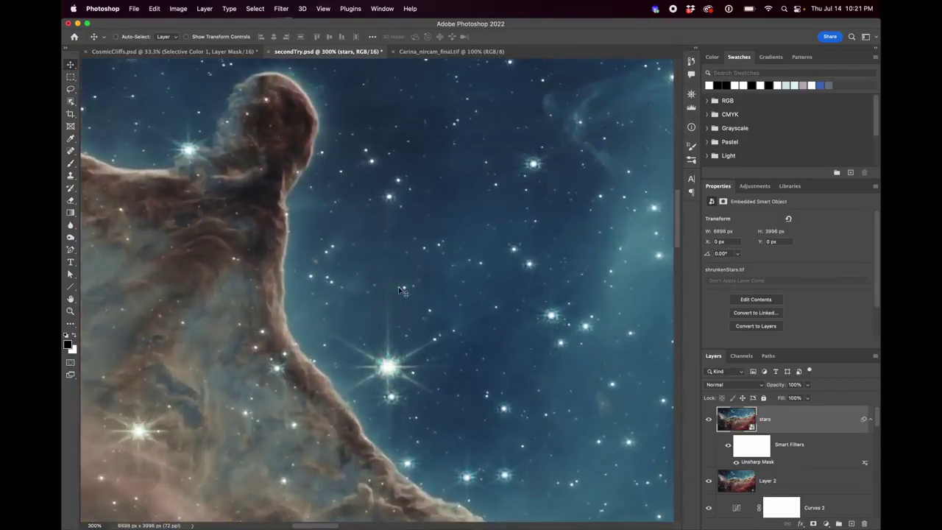
pyautogui.scroll(-4, 400, 291)
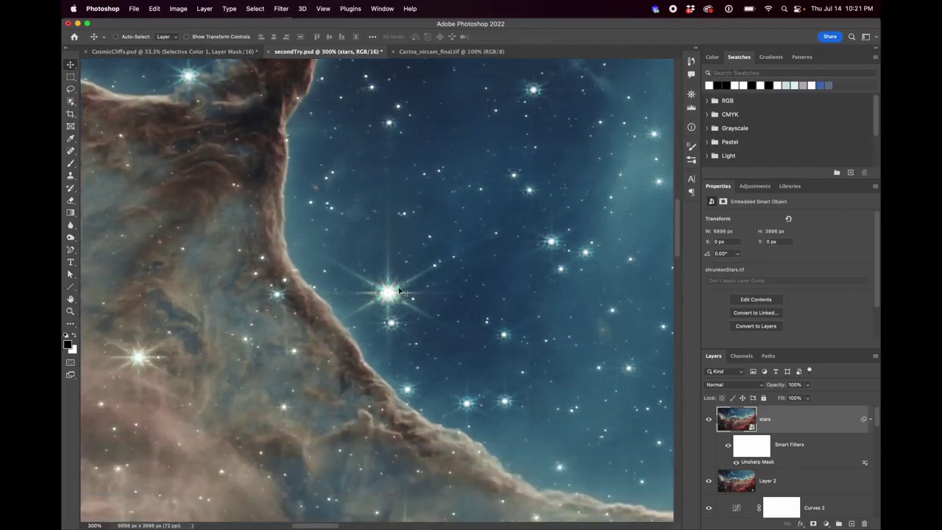
pyautogui.scroll(-5, 400, 291)
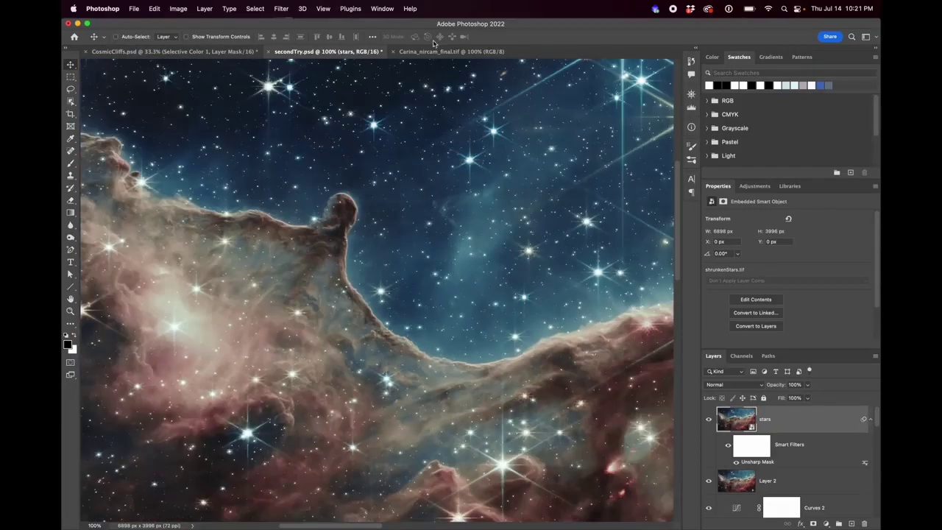
# Compare the same dark pillar and nearby stars in Carina_nircam_final.tif at 100% magnification.
pyautogui.click(442, 51)
pyautogui.hscroll(-10, 350, 147)
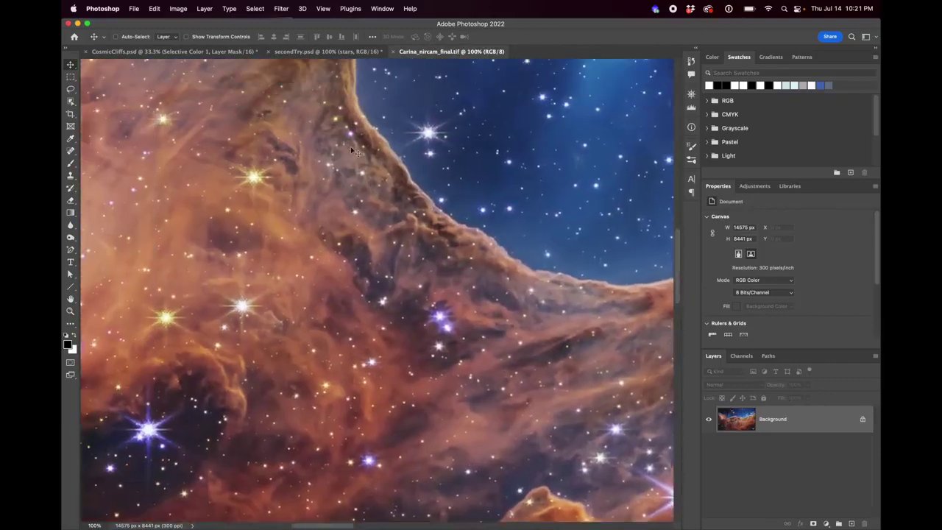
pyautogui.scroll(10, 352, 151)
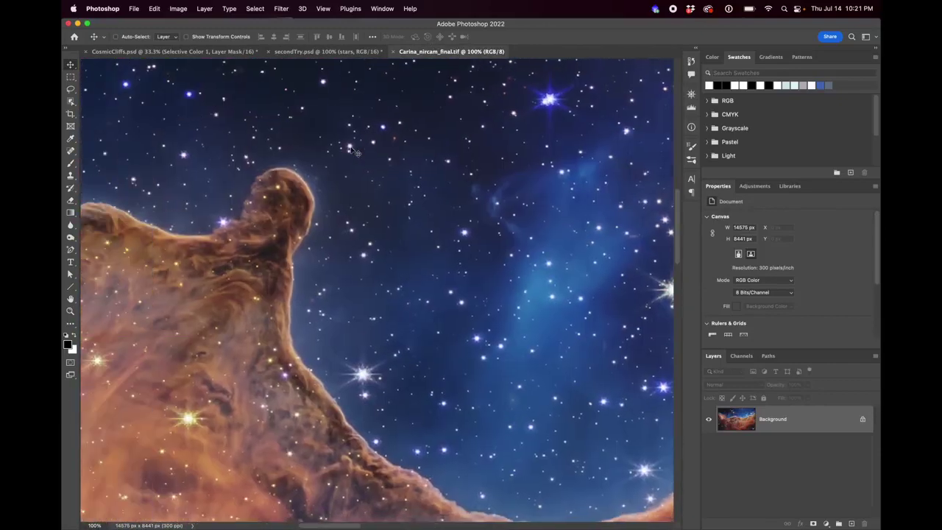
# Compare the sky beside the dark pillar in Carina_nircam_final.tif with the same area in secondTry.psd at 300% magnification.
pyautogui.hscroll(5, 351, 151)
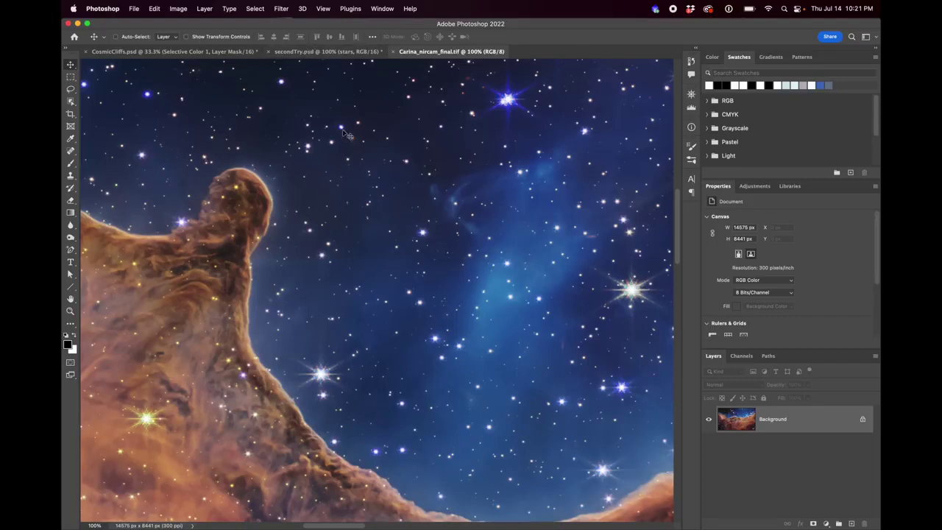
pyautogui.click(329, 52)
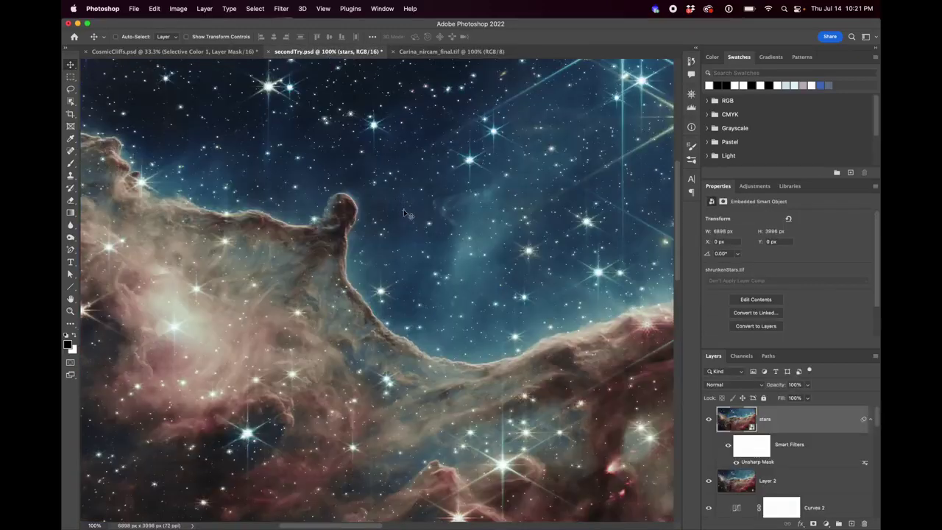
pyautogui.scroll(5, 402, 209)
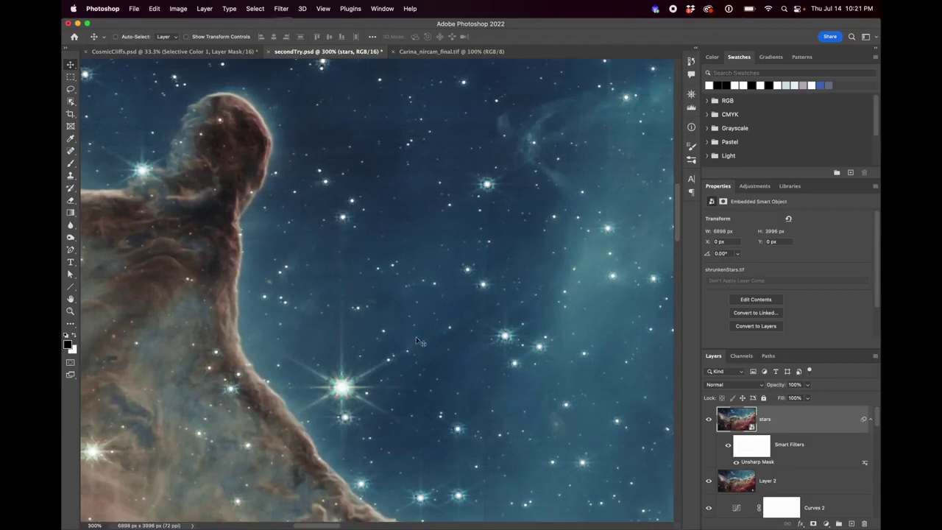
pyautogui.scroll(4, 436, 307)
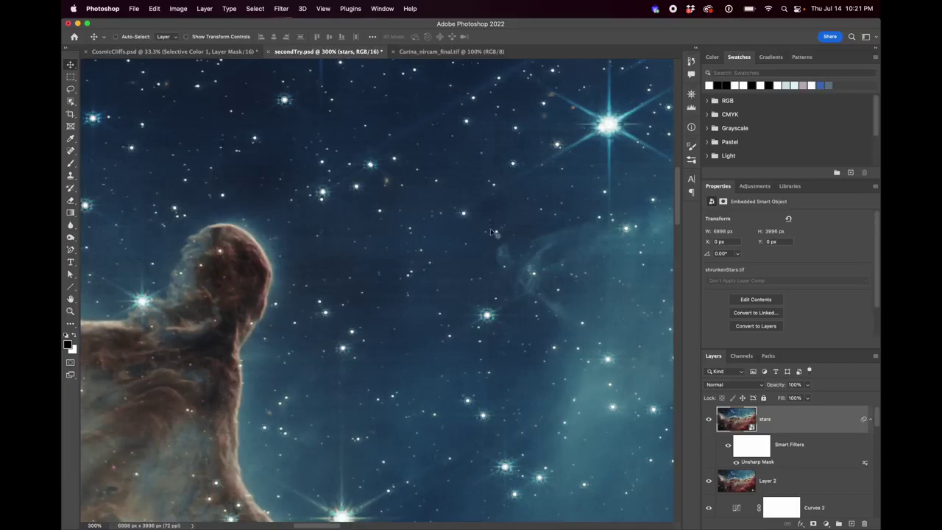
# Examine the small stars and blue wisp between the dark pillar and the cliff edge in Carina_nircam_final.tif at 200% magnification.
pyautogui.click(439, 52)
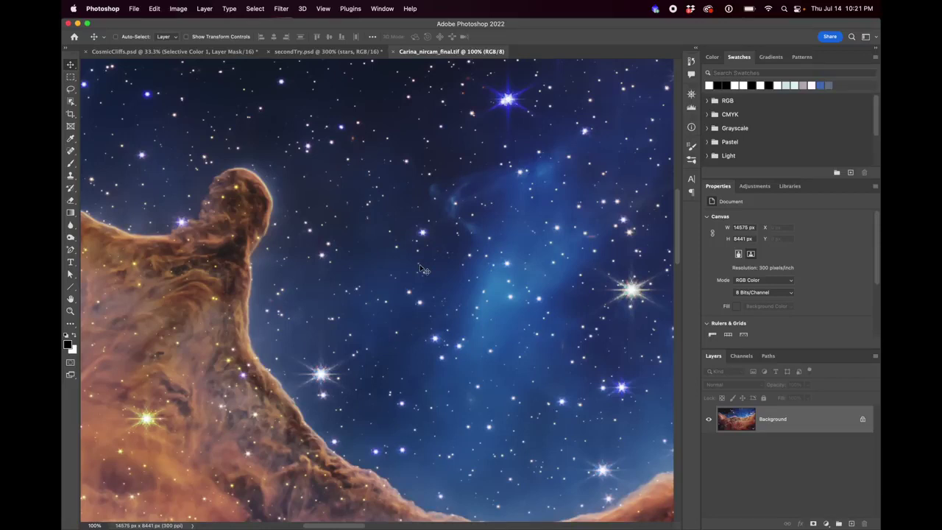
pyautogui.scroll(-3, 379, 255)
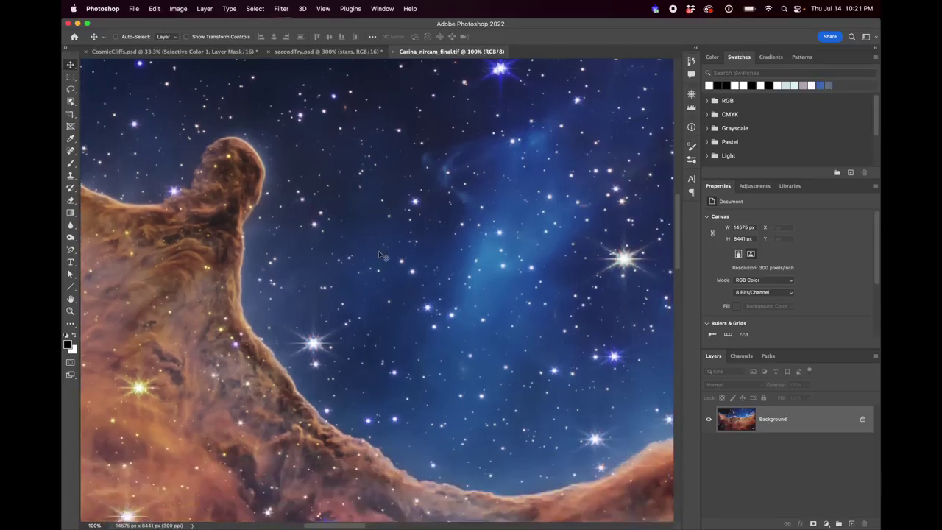
pyautogui.press('super+plus')
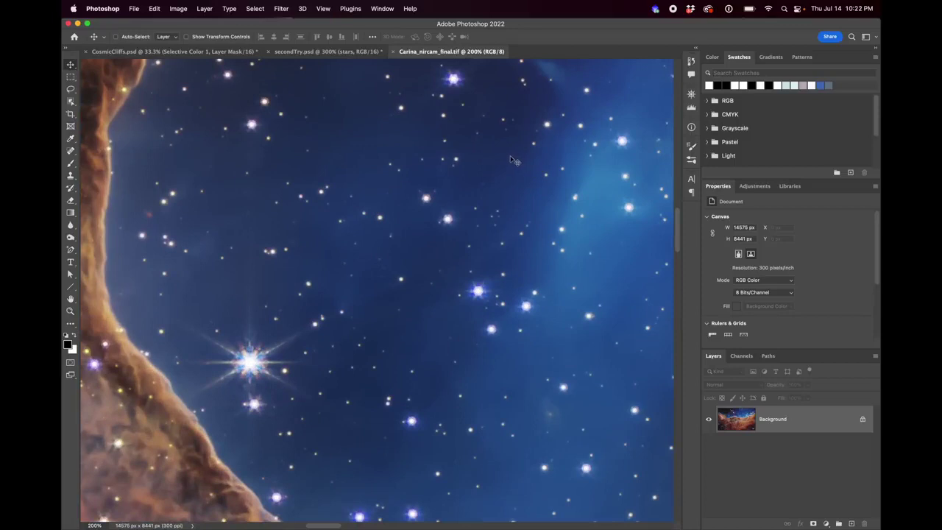
pyautogui.scroll(3, 512, 160)
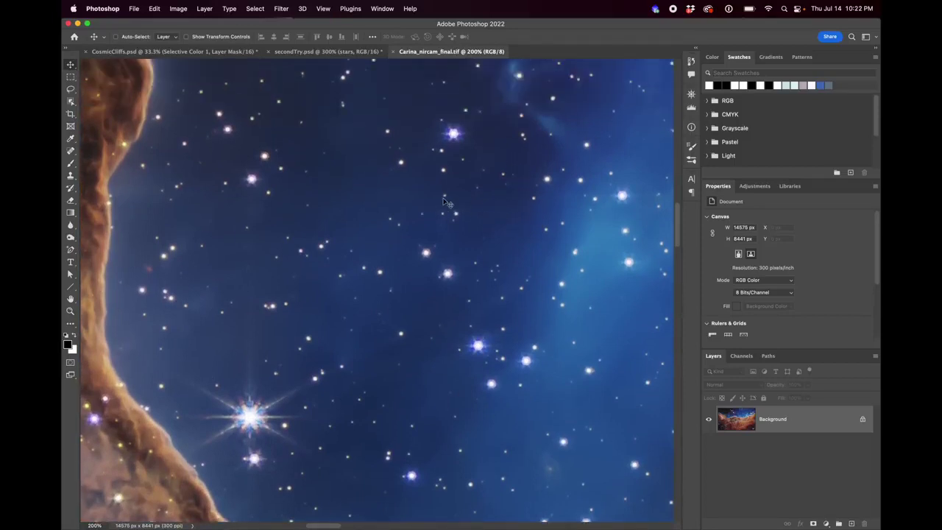
pyautogui.scroll(-3, 445, 244)
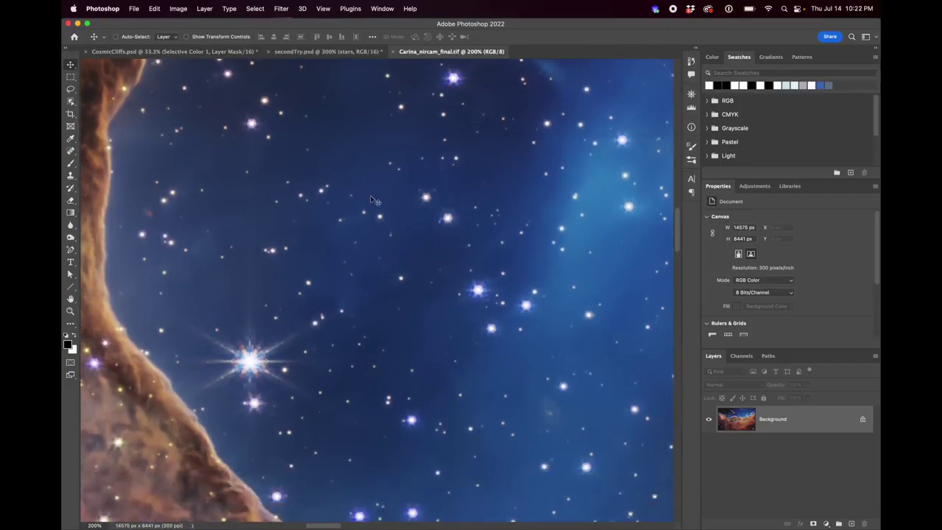
pyautogui.scroll(-4, 578, 268)
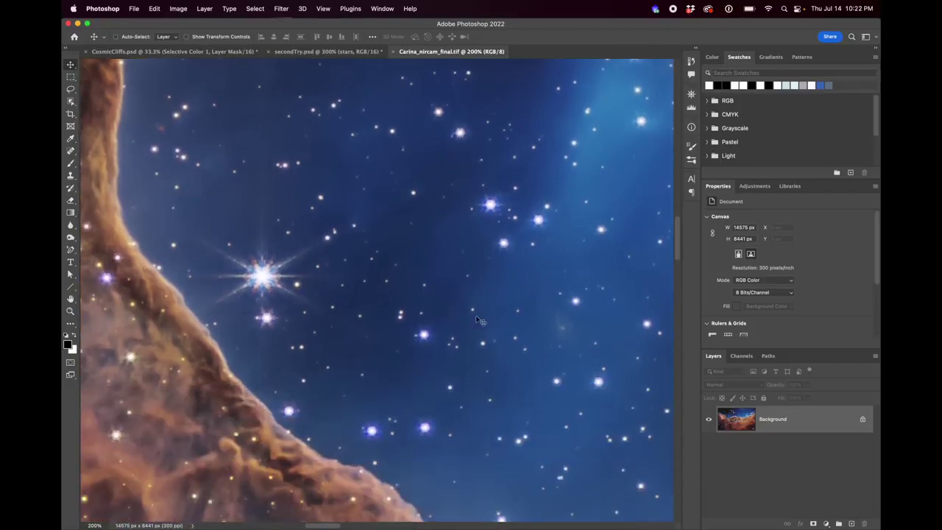
# Examine the same stars, wisp and curved cliff edge below the dark pillar in secondTry.psd at 300% and 200% magnification.
pyautogui.click(317, 55)
pyautogui.scroll(-6, 444, 350)
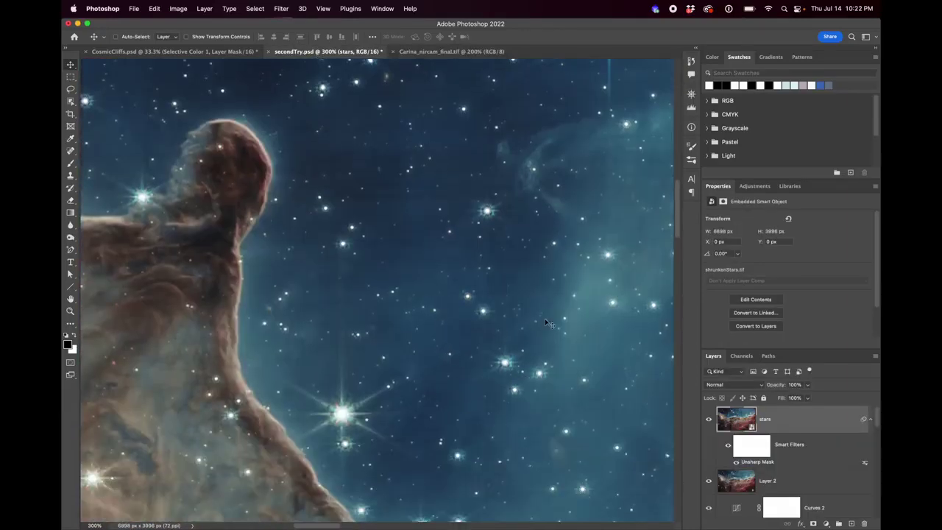
pyautogui.scroll(-4, 528, 304)
pyautogui.hscroll(3, 562, 347)
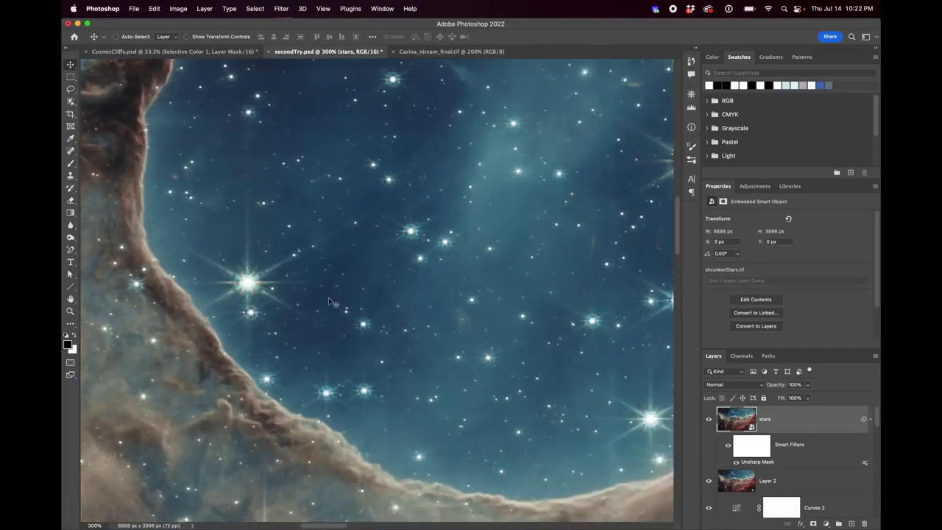
pyautogui.scroll(-3, 328, 297)
pyautogui.scroll(6, 328, 297)
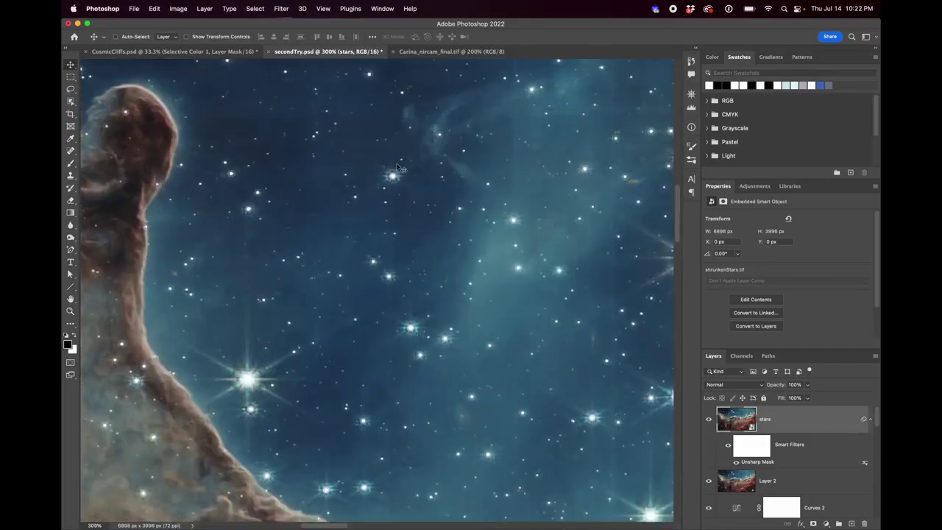
pyautogui.scroll(-3, 342, 360)
pyautogui.scroll(-3, 340, 355)
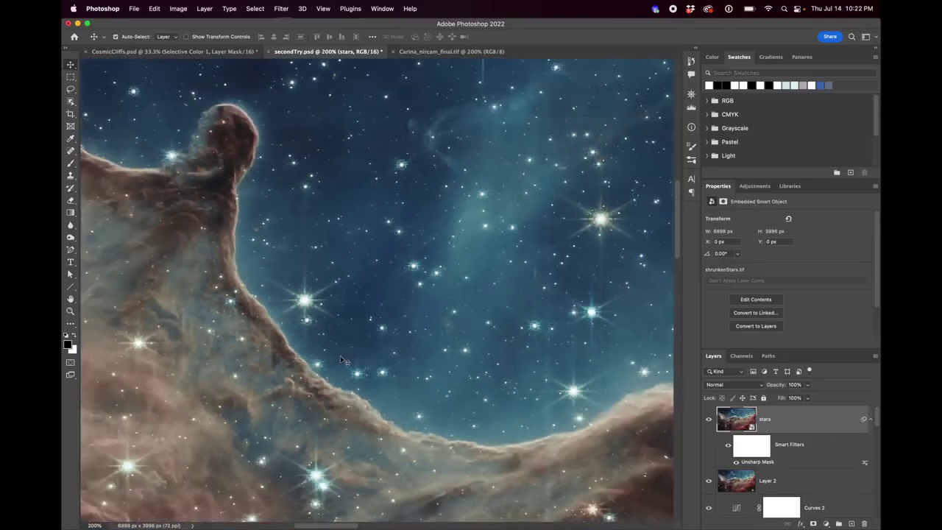
# Recheck the bright star beside the cliff edge in Carina_nircam_final.tif, and view the overall image at 16.7% magnification.
pyautogui.click(433, 52)
pyautogui.scroll(-3, 410, 243)
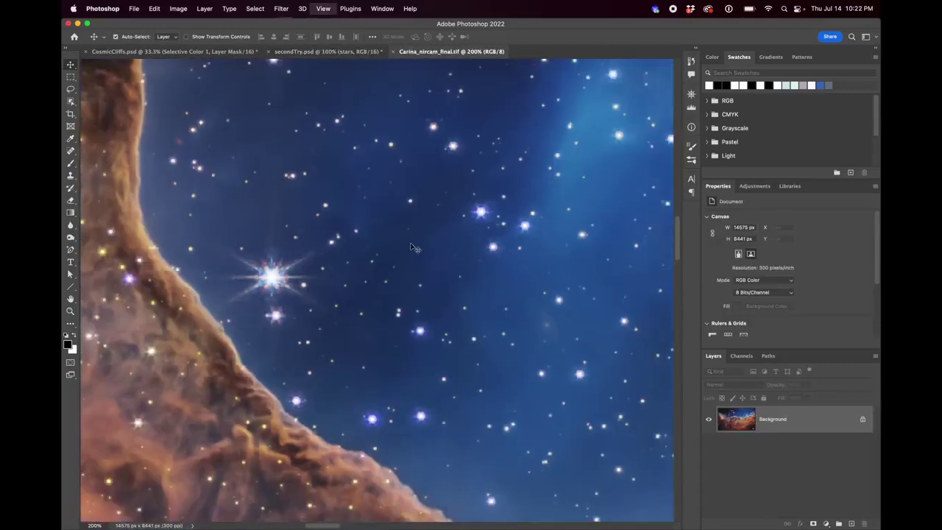
pyautogui.scroll(-1, 414, 248)
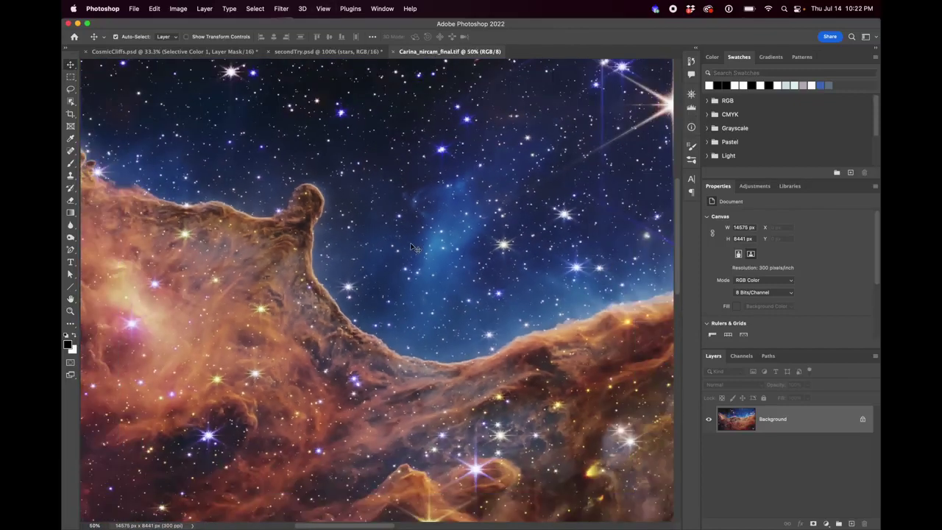
pyautogui.scroll(-4, 413, 248)
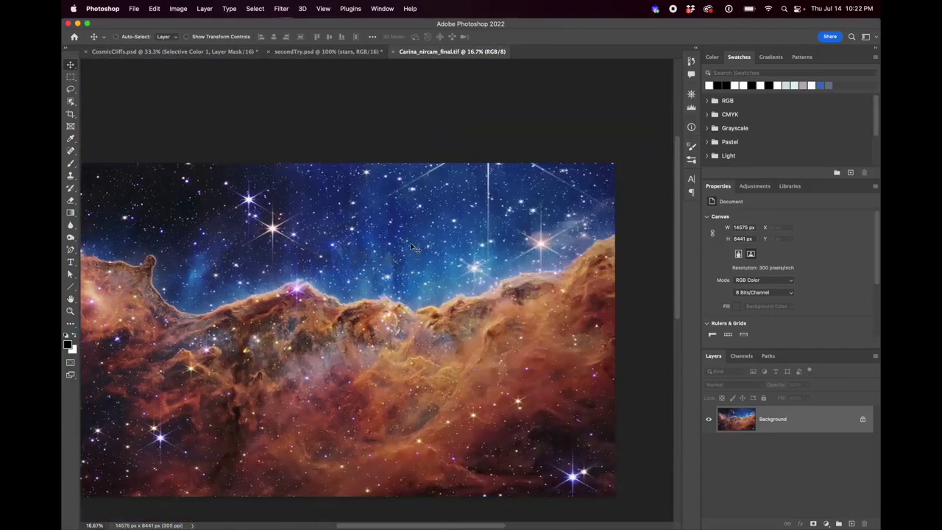
# View the entire secondTry.psd composite at 33.3% magnification for comparison with the final TIFF.
pyautogui.click(331, 52)
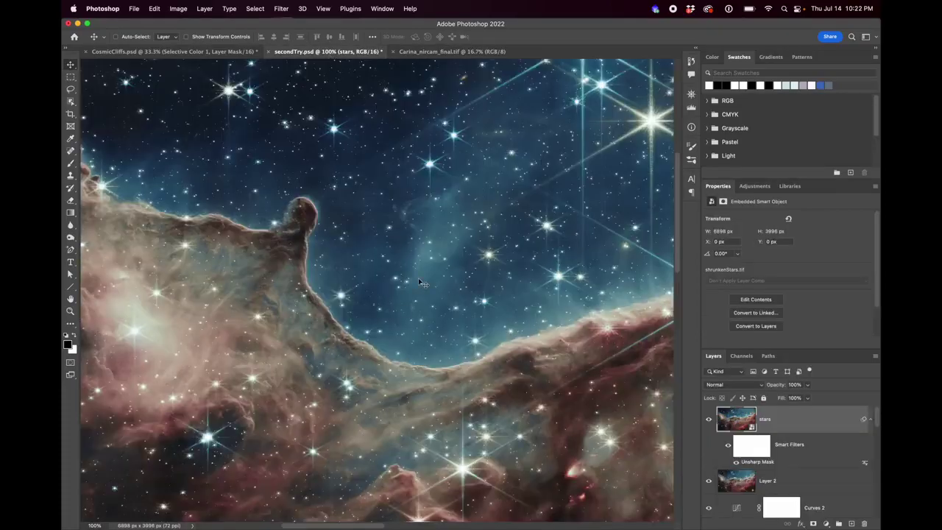
pyautogui.scroll(-3, 419, 283)
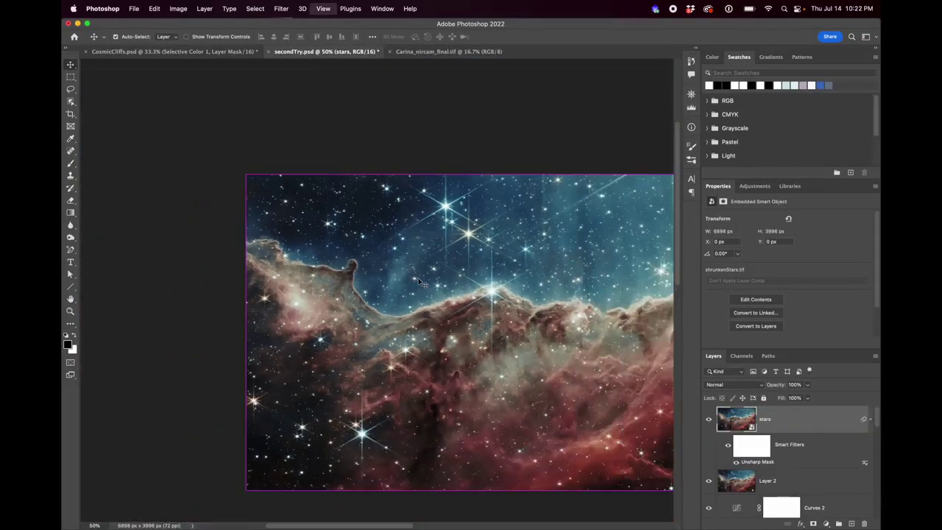
pyautogui.hscroll(-2, 420, 282)
pyautogui.scroll(-2, 420, 282)
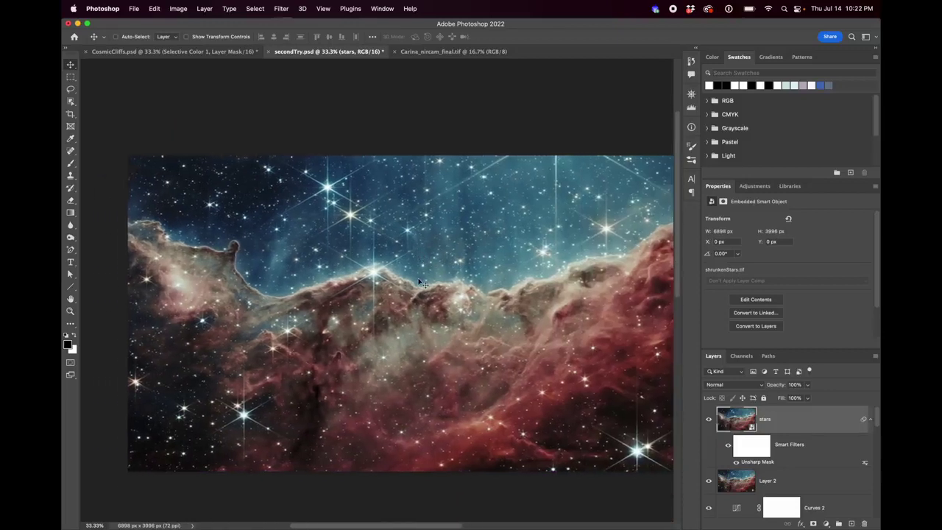
pyautogui.hscroll(2, 419, 283)
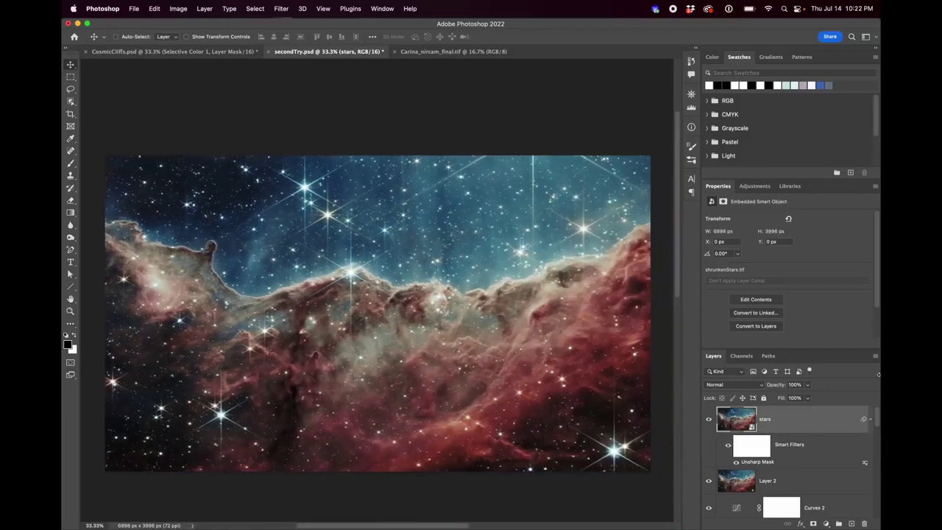
# Review the adjustment layers beneath the stars layer in the secondTry.psd layer stack.
pyautogui.scroll(-8, 820, 444)
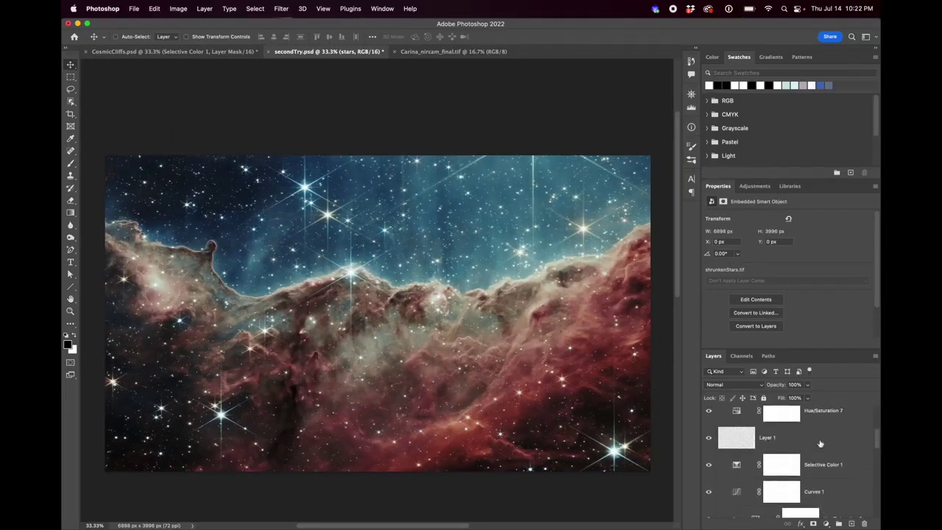